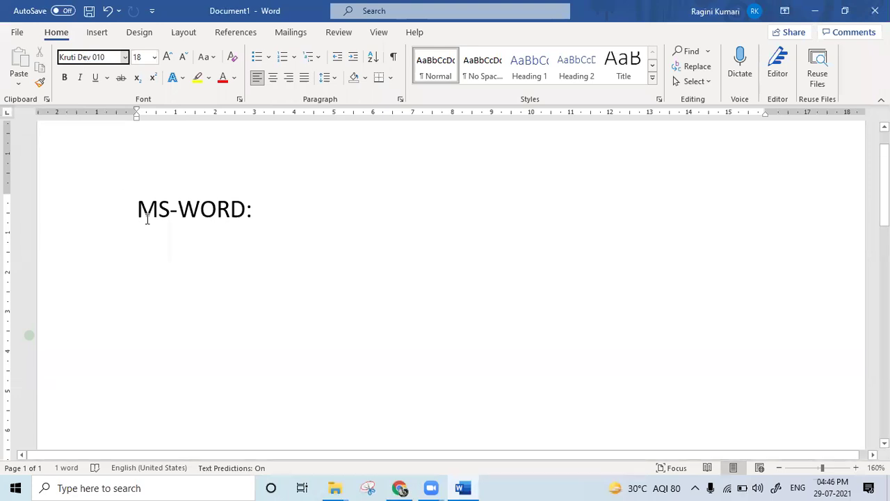
Enter a line of sample Hindi characters in Kruti Dev 010 below the "MS-WORD:" heading
click(155, 276)
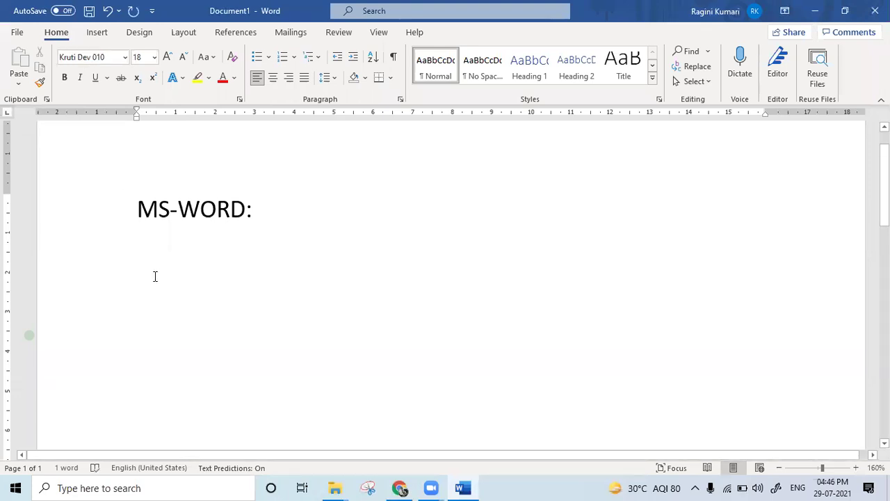
text(JK)
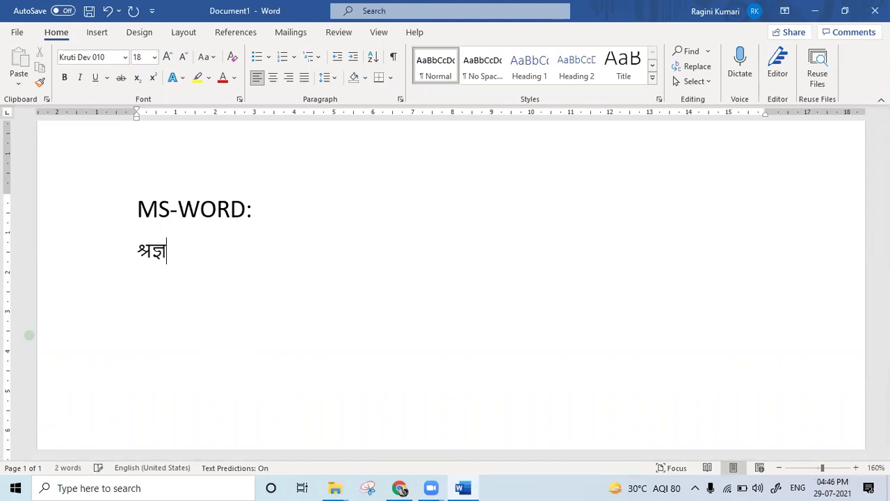
text(uNd~o AFKN AGe)
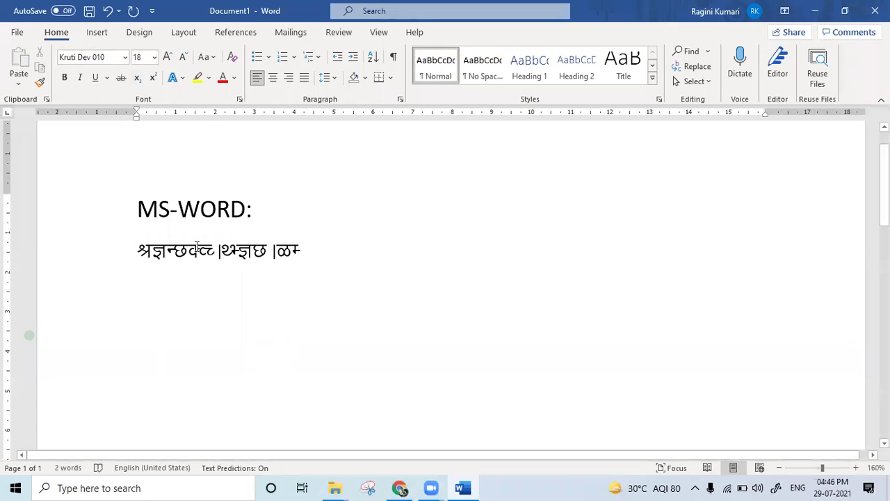
click(138, 251)
drag(138, 251, 167, 254)
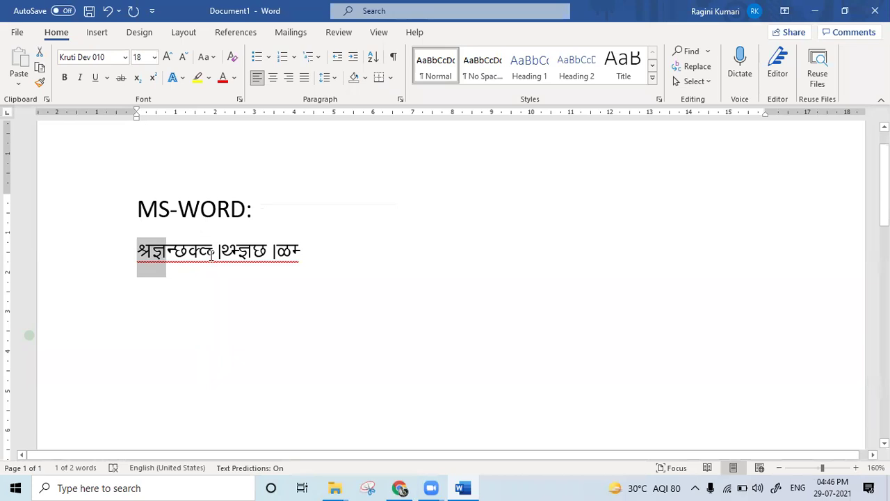
click(318, 246)
key(Return)
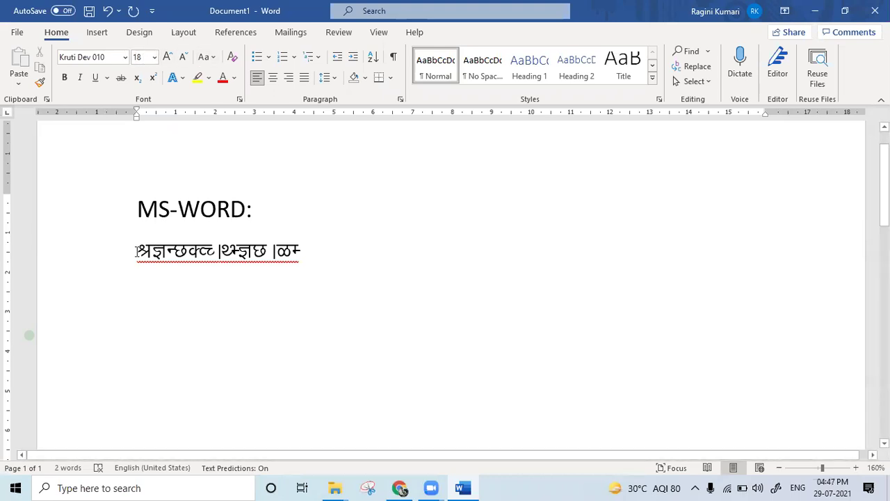
Replace the sample Hindi line below the heading with a few other Kruti Dev 010 characters
mouse_move(136, 251)
mouse_down()
mouse_move(307, 251)
mouse_move(299, 251)
mouse_up()
key(Delete)
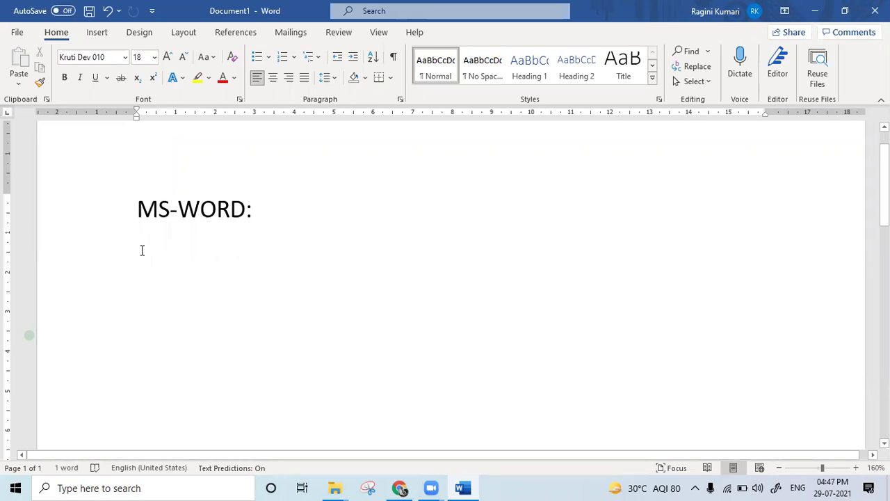
text(M)
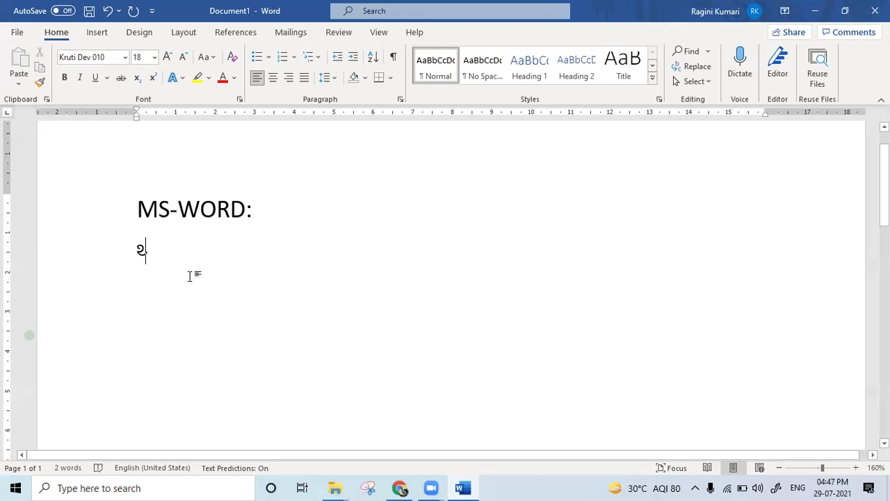
click(258, 213)
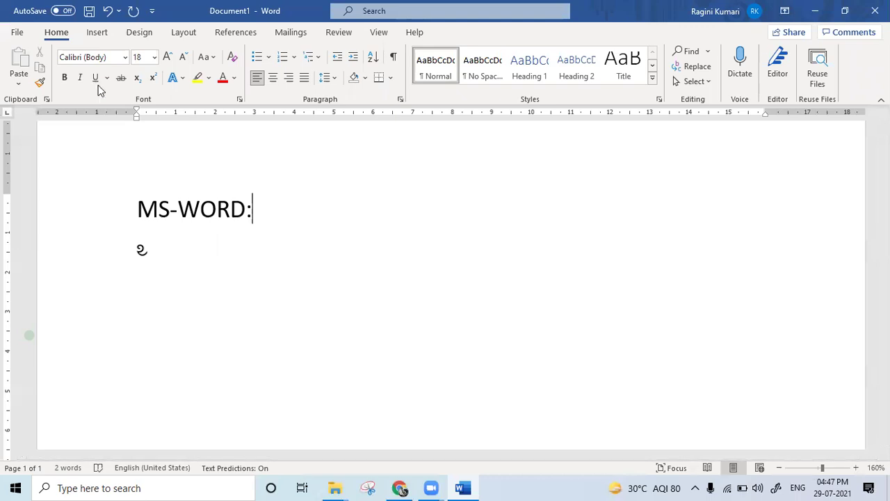
click(149, 251)
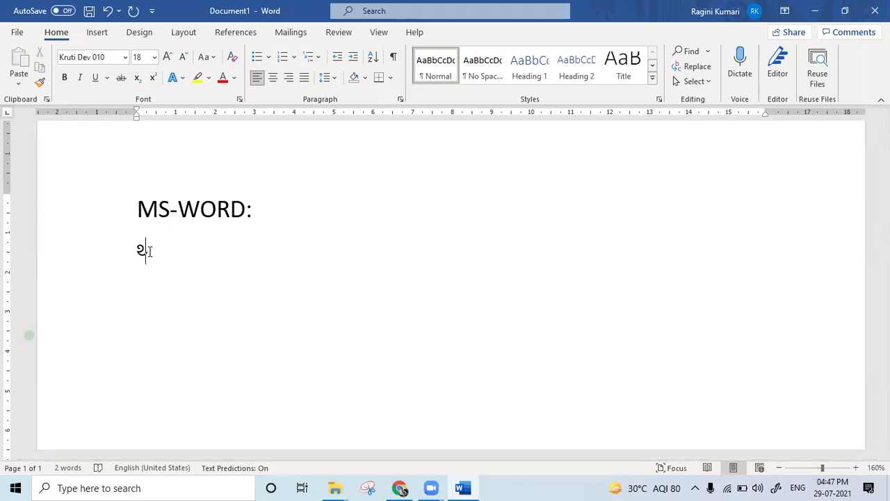
text(2)
Append "THIS" in Calibri to the end of the "MS-WORD:" heading
click(289, 206)
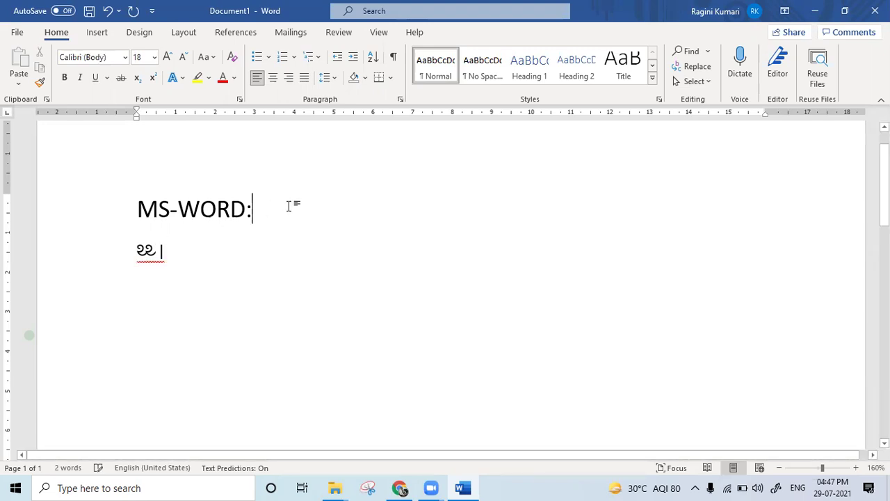
text(THIS)
click(170, 209)
drag(143, 206, 286, 219)
click(286, 218)
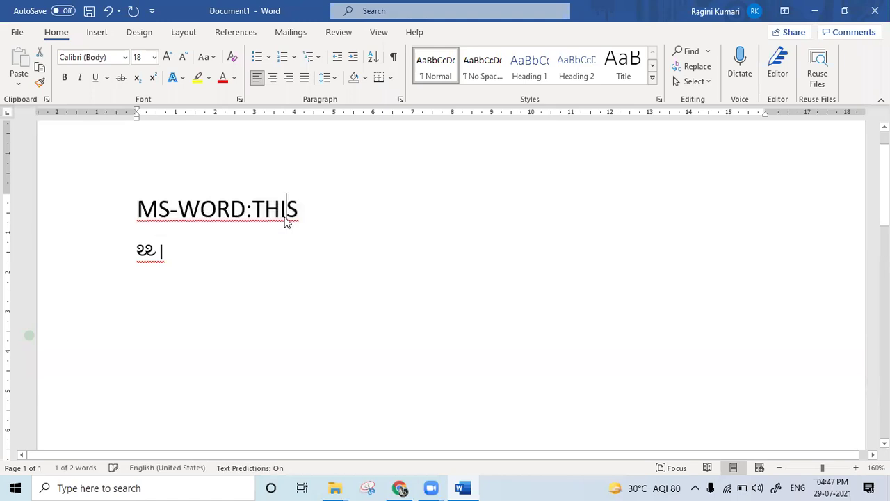
click(139, 252)
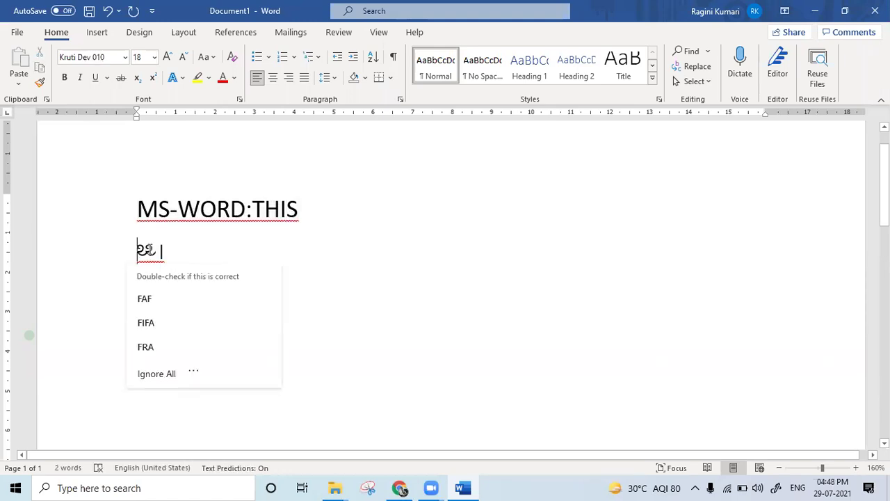
click(181, 252)
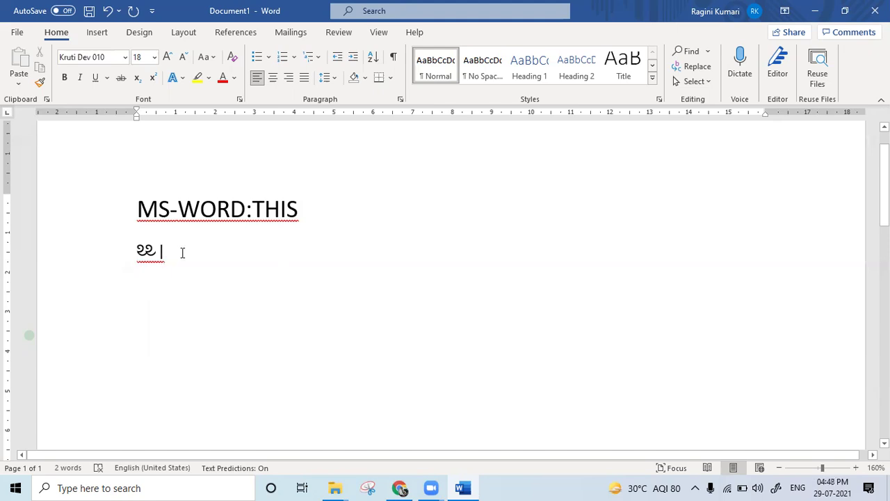
Change the font at the end of the heading line to Kruti Dev 010 and add Hindi characters there
click(315, 217)
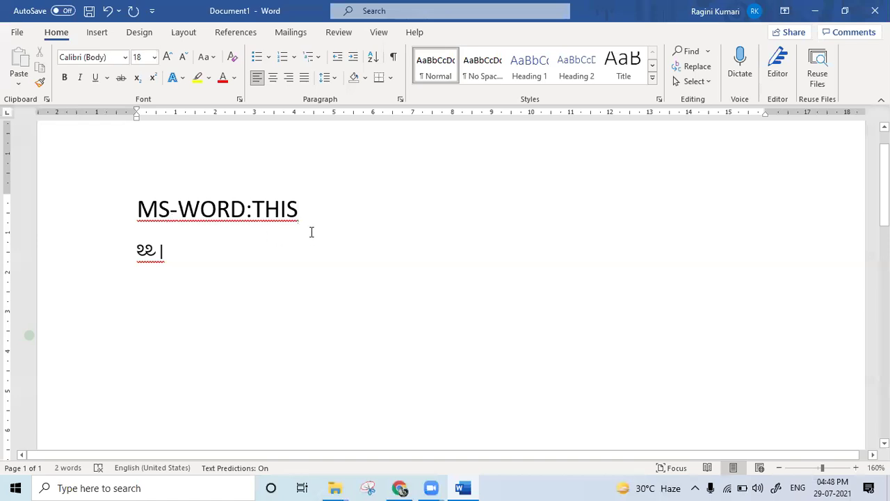
key(ctrl+shift+f)
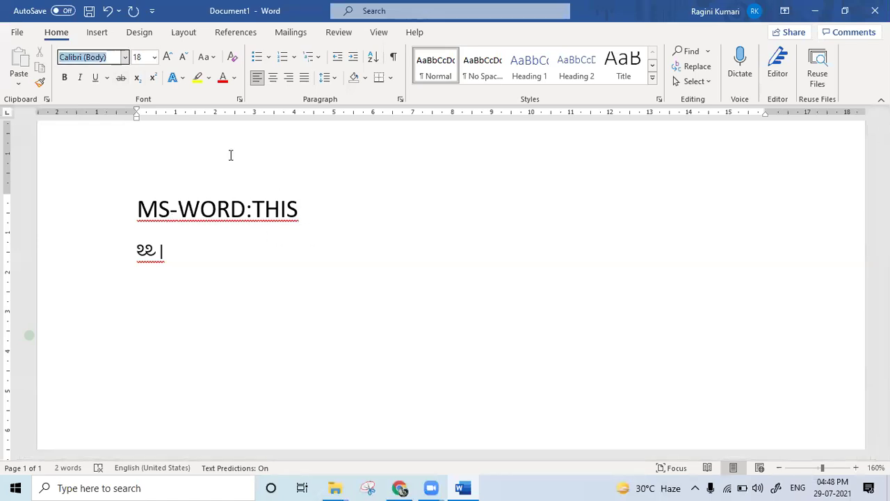
text(kru)
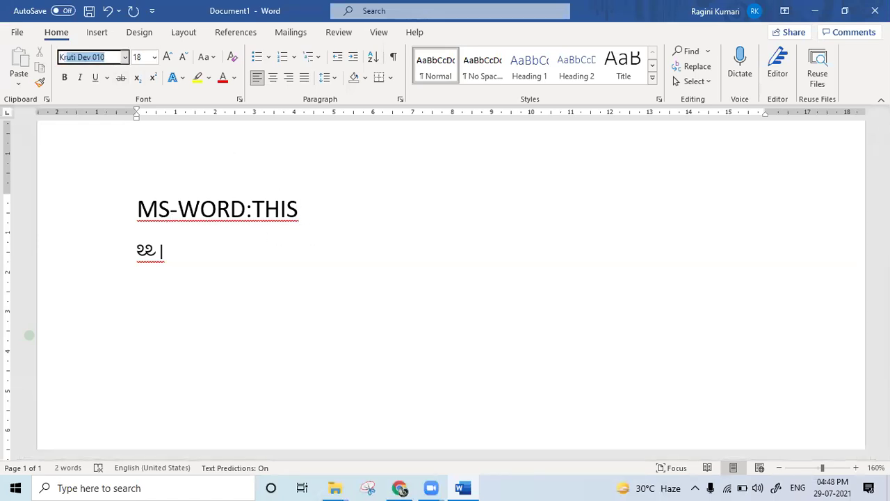
key(Return)
text('kzS)
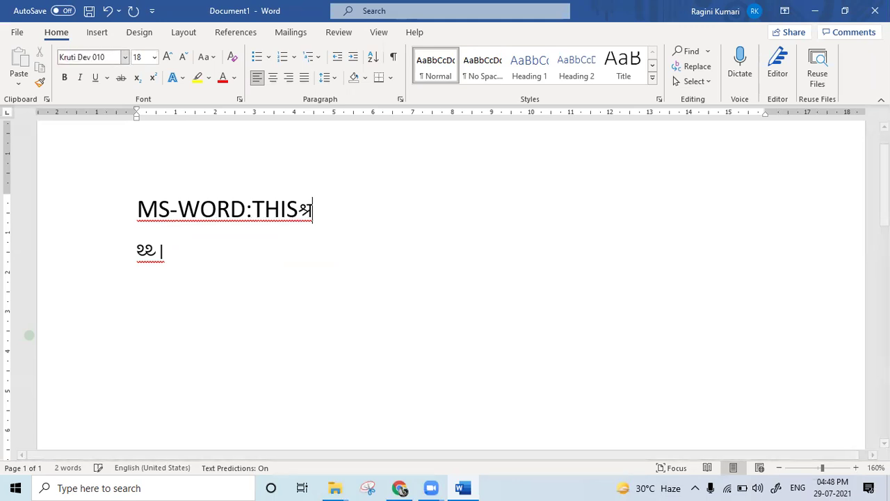
text(L)
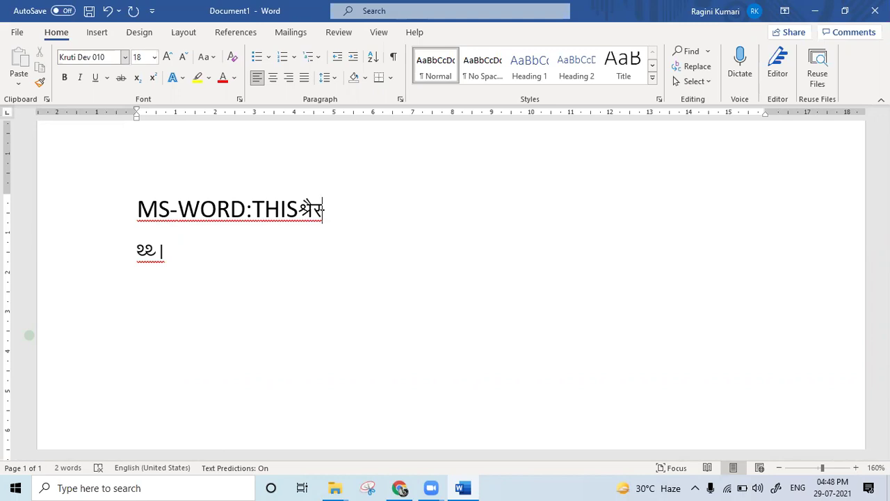
Delete all sample text after "MS-WORD:", including the Hindi line below it
drag(252, 208, 271, 246)
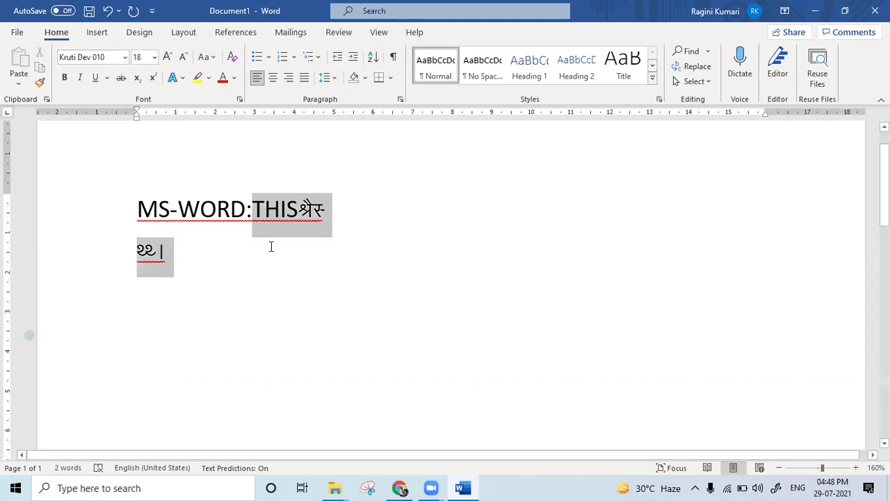
key(Delete)
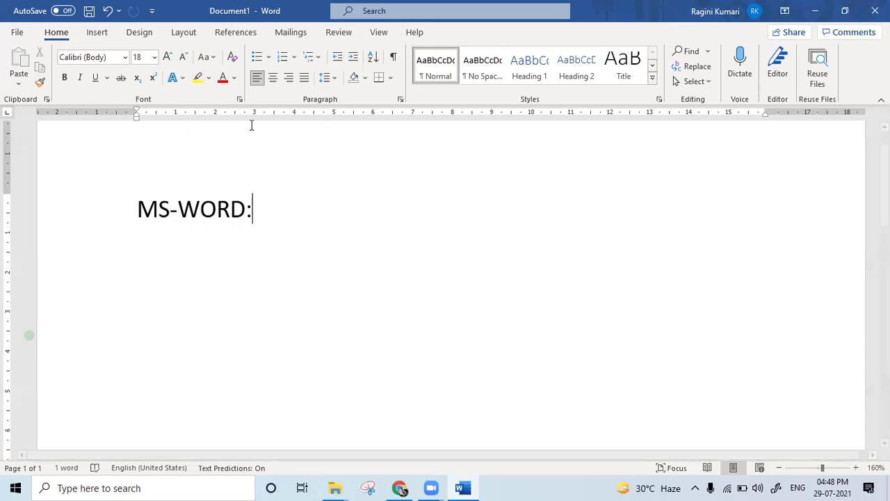
Colour the letter W in the "MS-WORD:" heading red
click(234, 77)
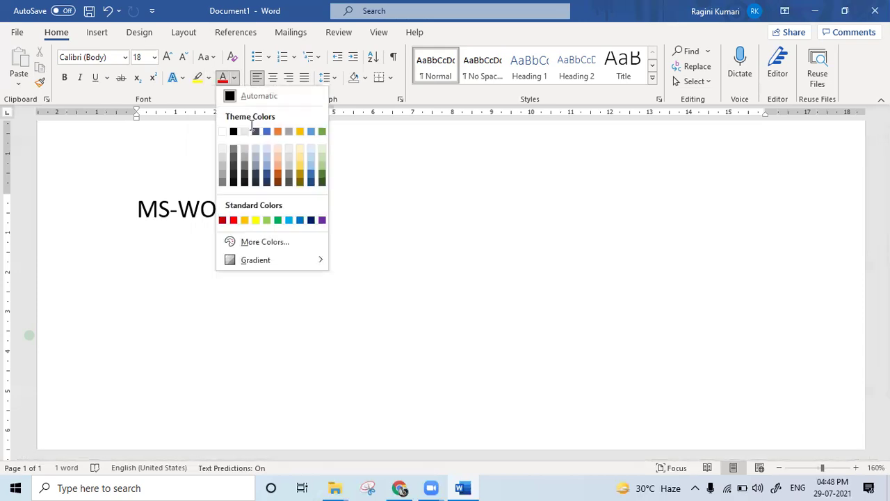
click(234, 220)
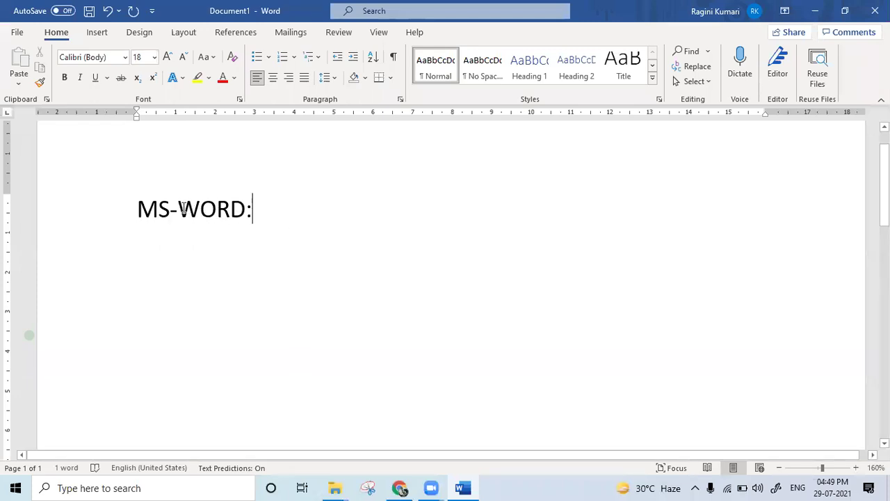
drag(182, 208, 195, 214)
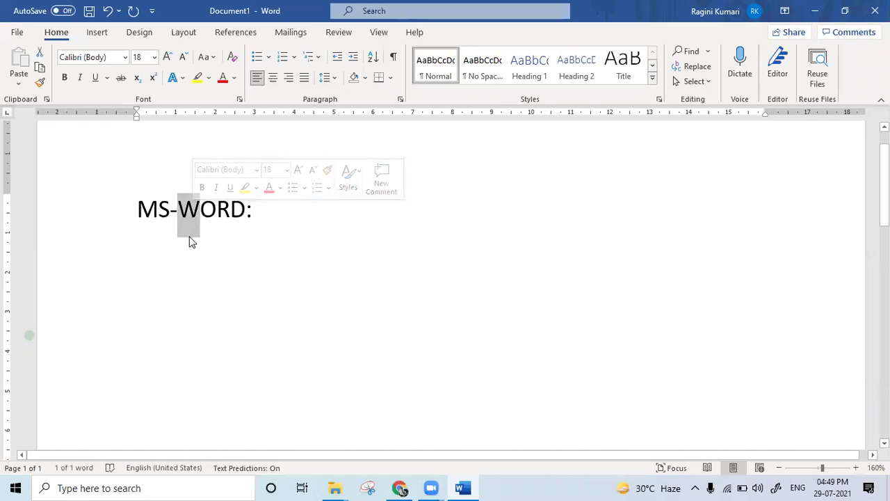
click(222, 78)
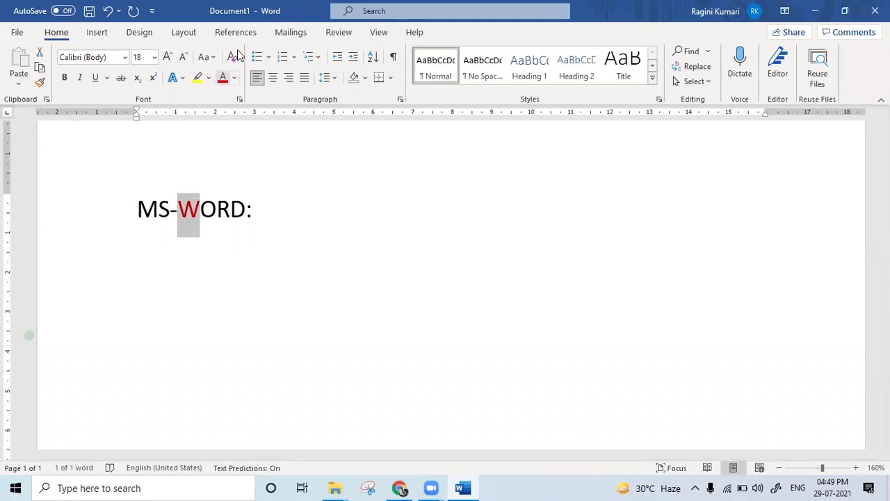
Change the font colour of "MS-WORD" to the standard light green, leaving out the colon
click(142, 213)
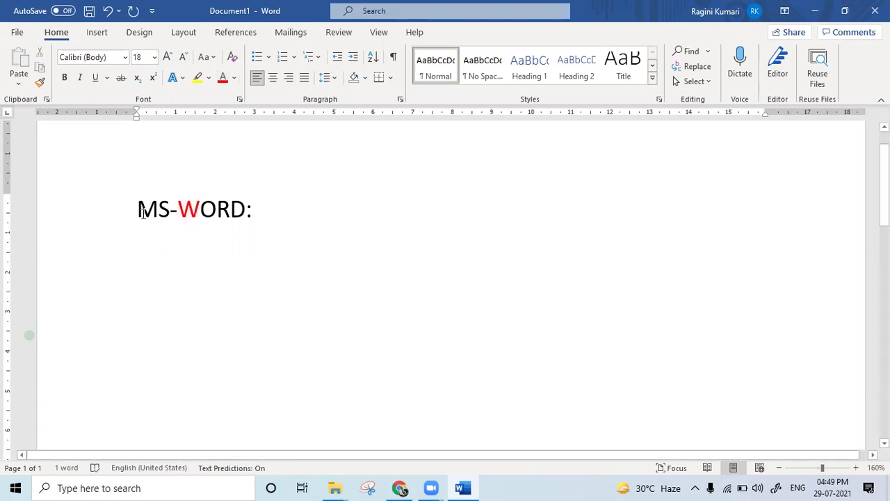
drag(138, 211, 245, 221)
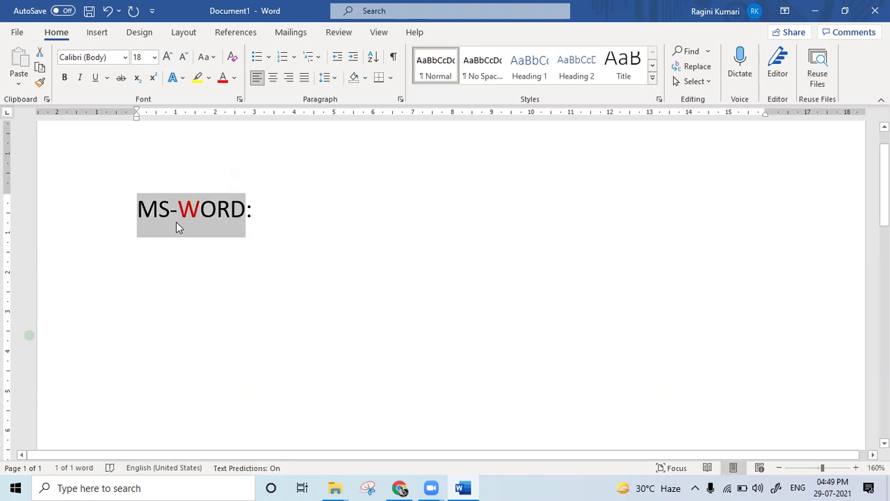
click(235, 77)
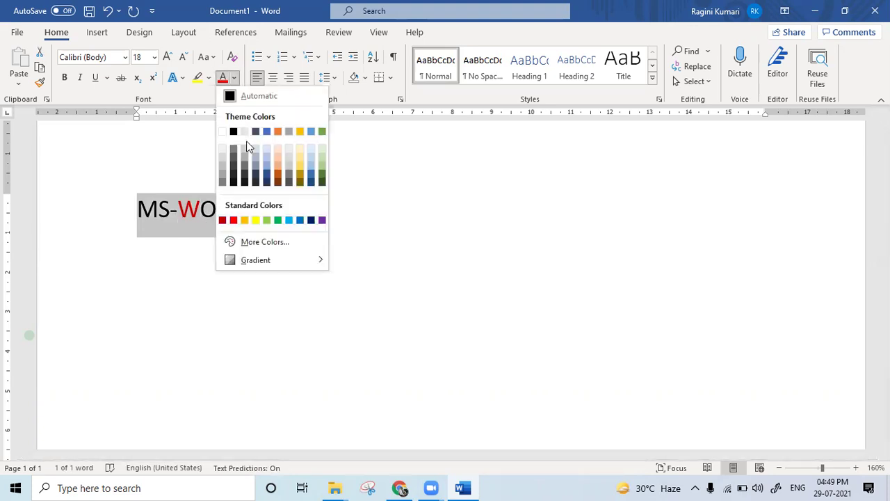
click(266, 220)
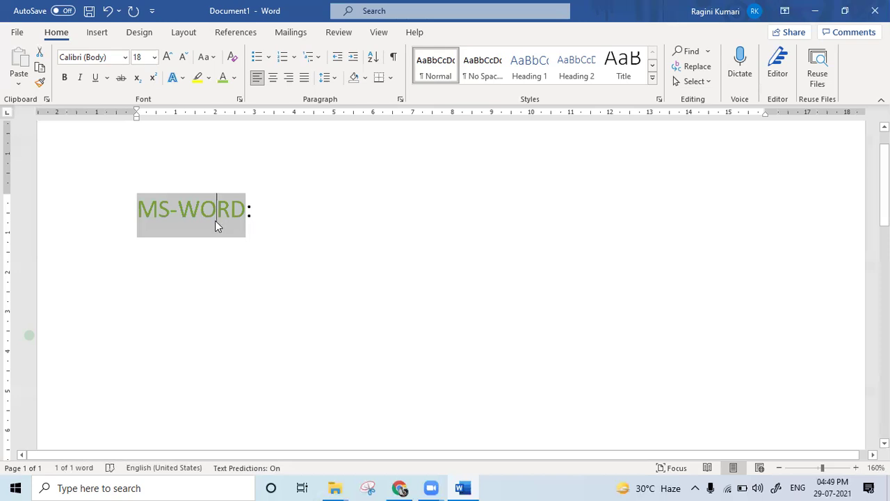
Highlight "WORD" in the heading with blue
click(186, 209)
drag(187, 209, 244, 217)
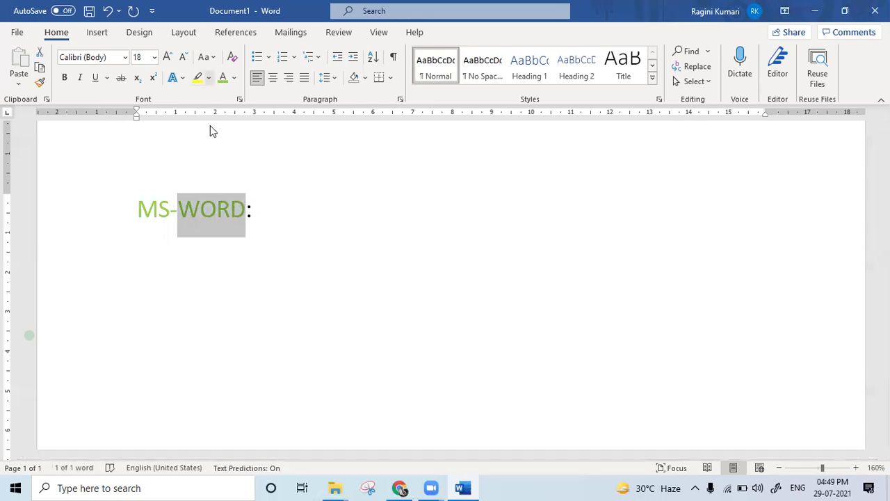
key(alt+h)
key(i)
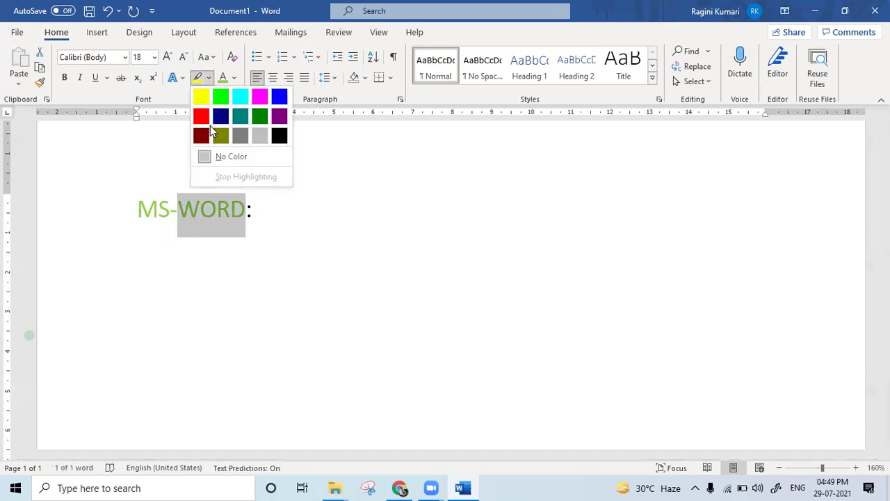
click(284, 101)
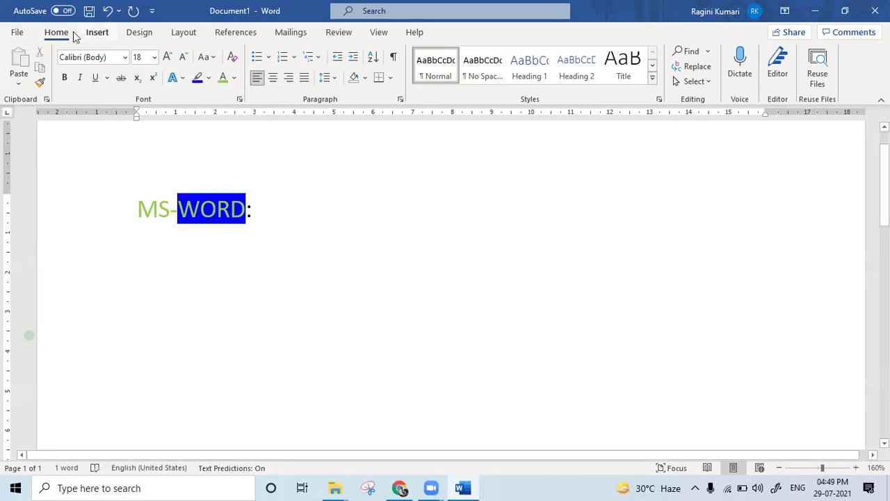
Open Basic Units of computer.docx and select the text from "Types of Units:" through the end of the Memory Unit description
click(16, 32)
click(215, 316)
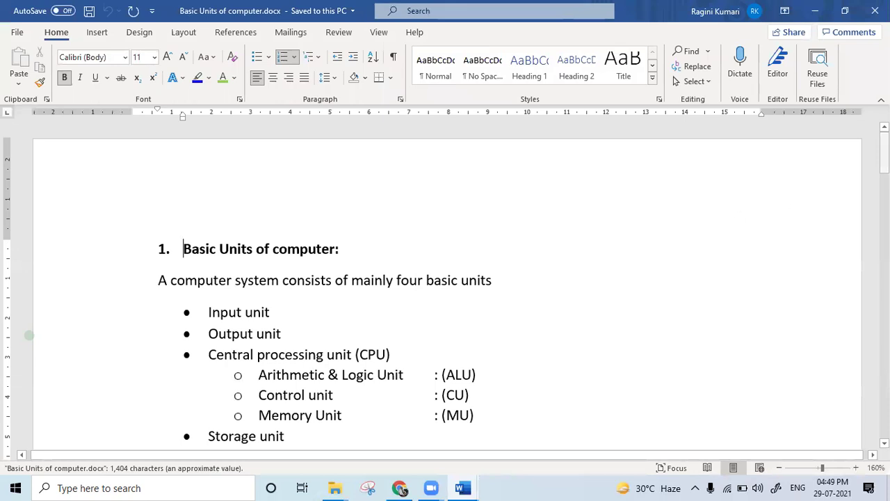
drag(883, 154, 884, 271)
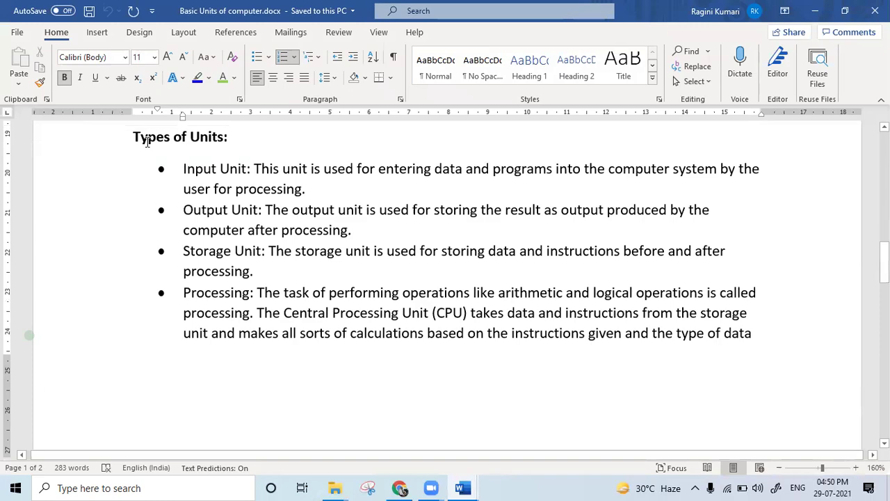
drag(136, 137, 682, 422)
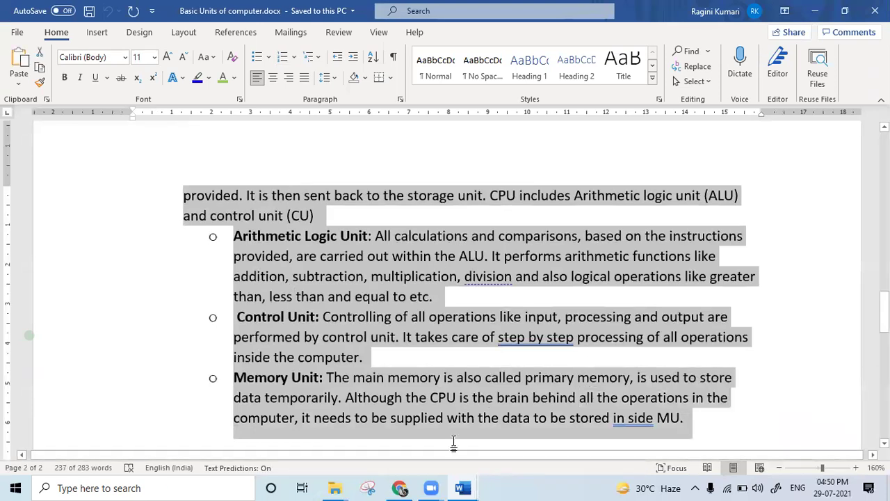
Switch back to the Document1 window
mouse_move(478, 485)
click(424, 471)
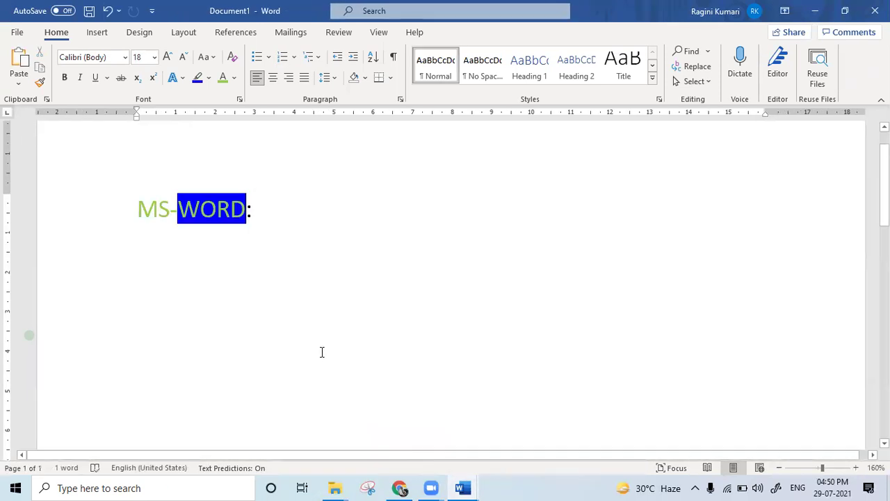
Replace the whole content of Document1 with the copied text on types of units
key(ctrl+a)
key(ctrl+v)
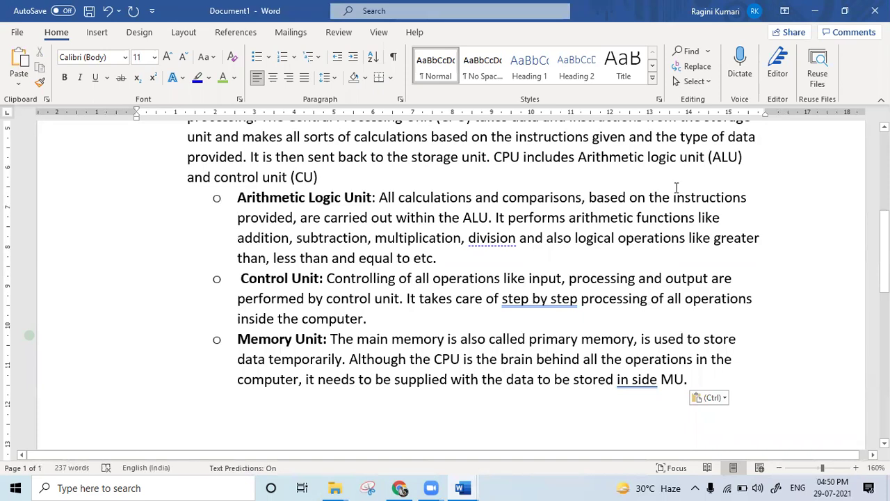
scroll(29, 335, up, 5)
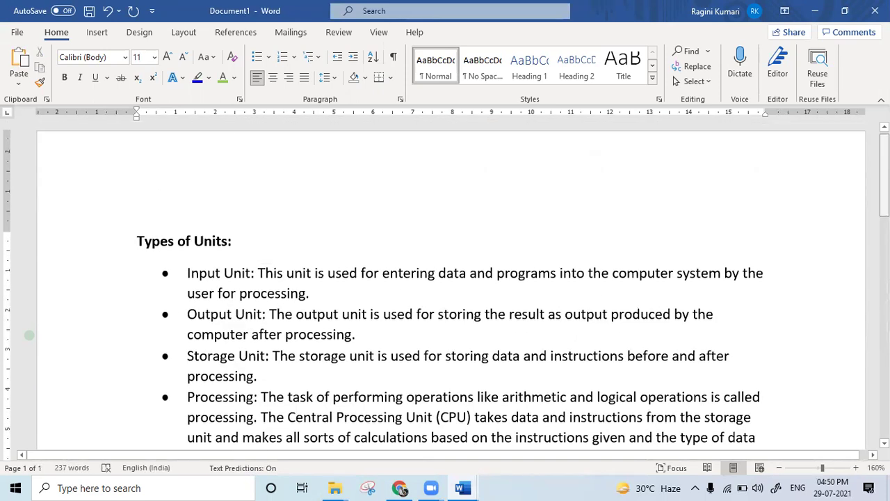
scroll(868, 184, down, 1)
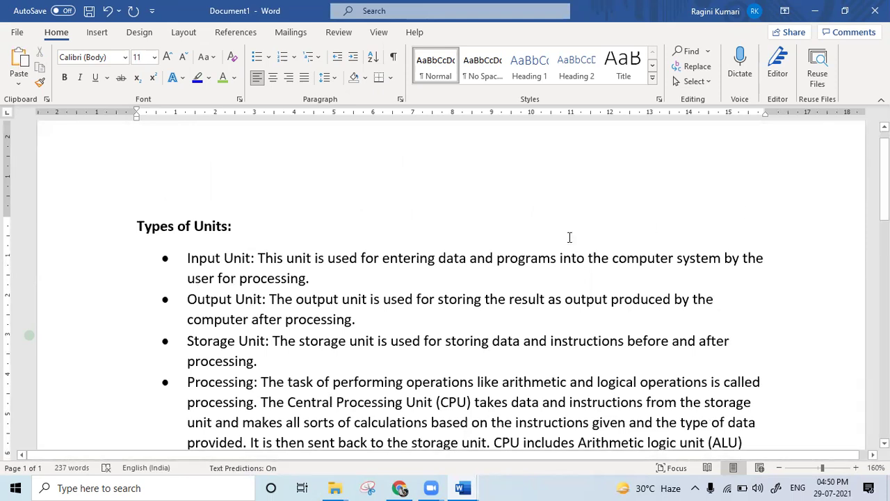
Set the "Types of Units:" heading in the Algerian font and centre it on the page
click(353, 246)
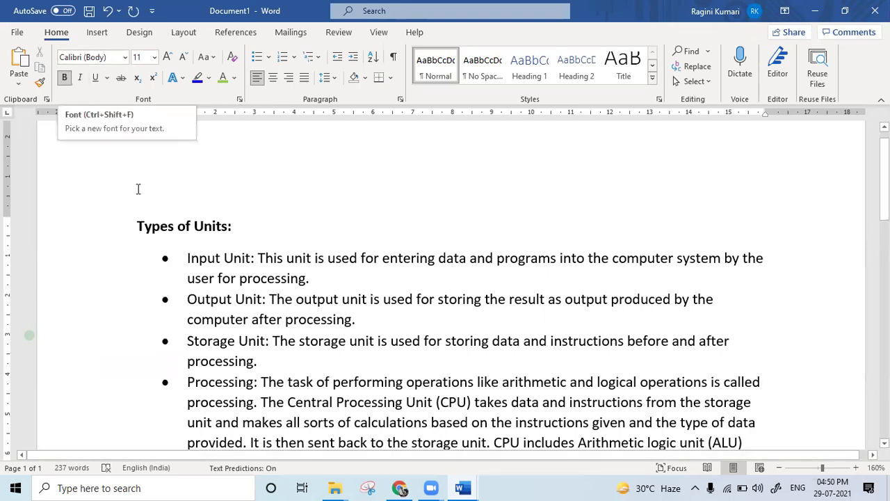
click(137, 225)
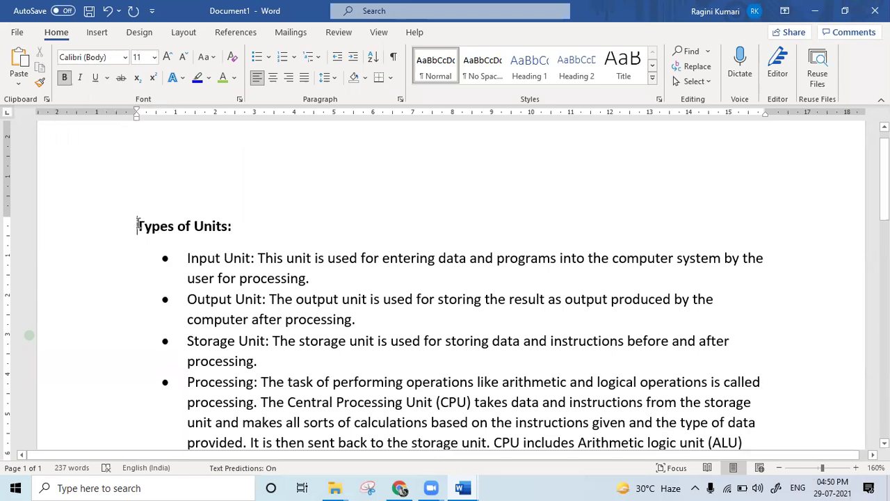
triple_click(137, 225)
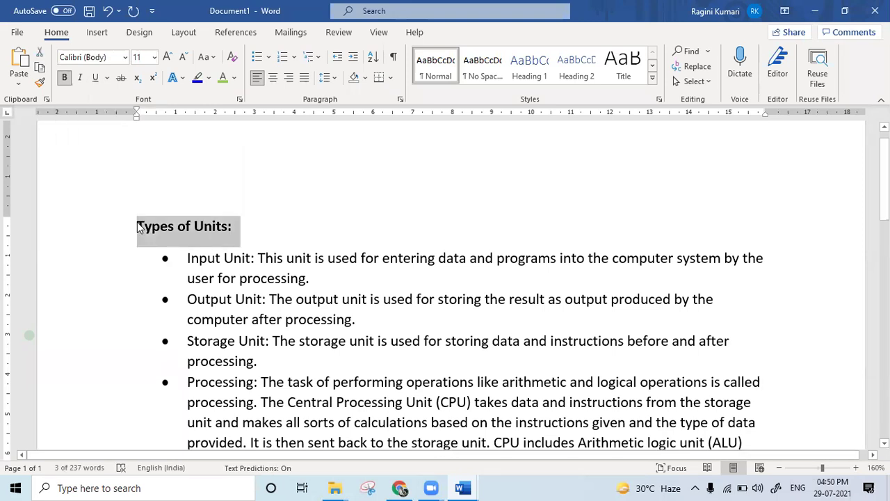
click(125, 58)
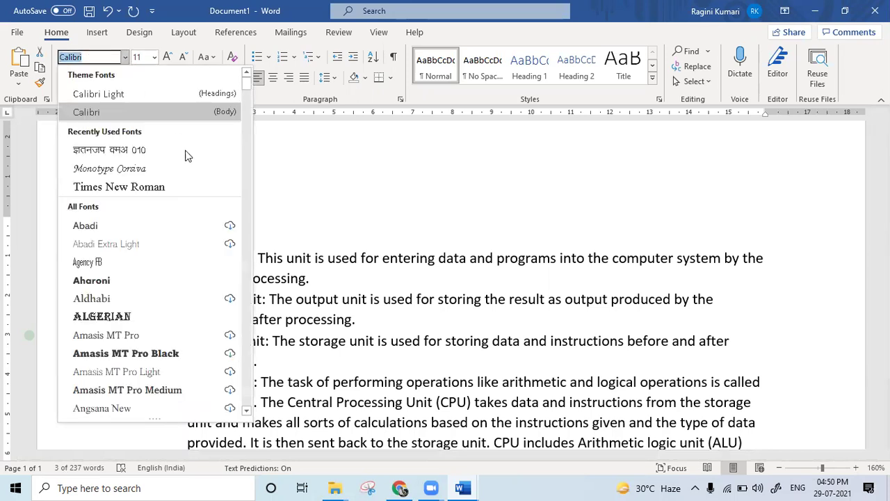
click(146, 316)
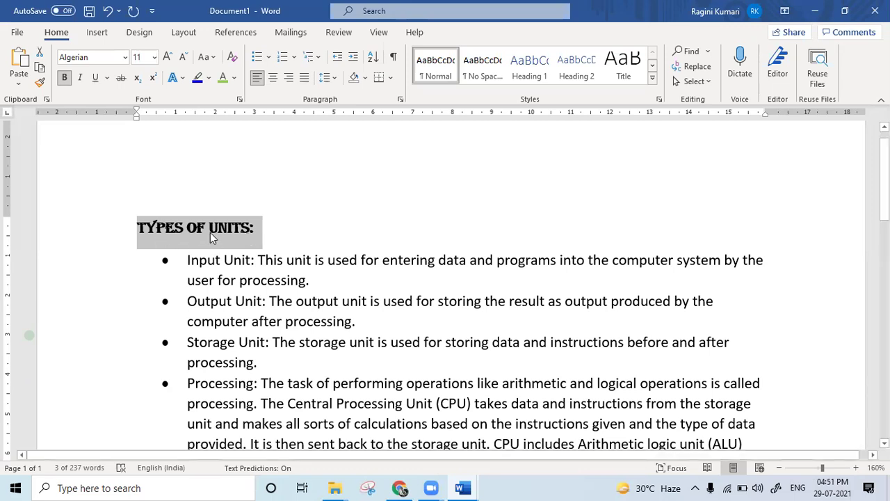
key(ctrl+e)
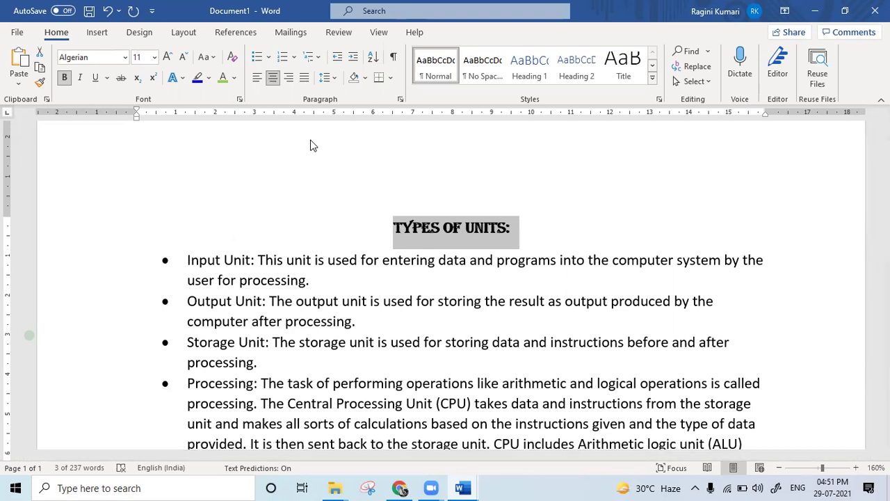
Insert a left-aligned line reading "UNIT-1" below the "Types of Units:" heading
click(391, 221)
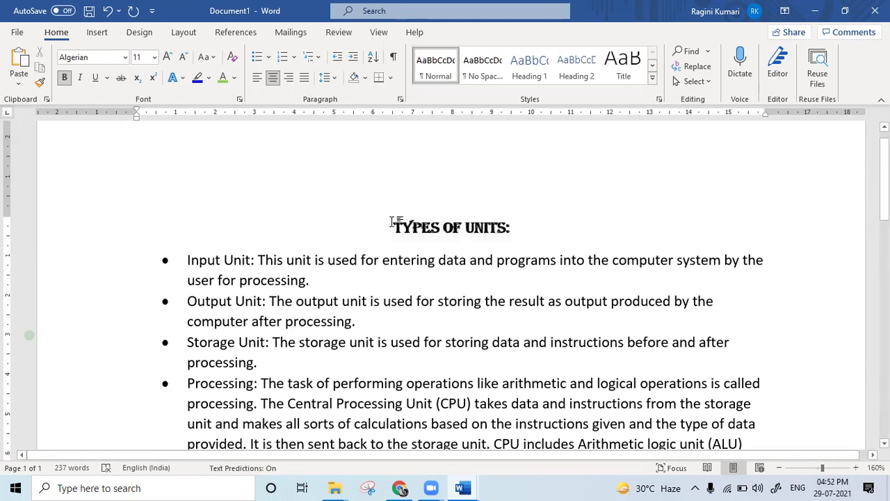
drag(393, 225, 507, 229)
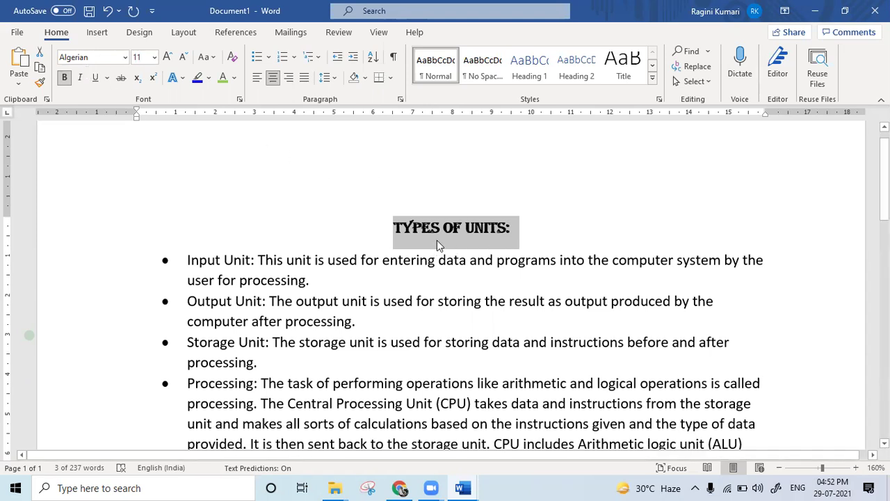
click(526, 240)
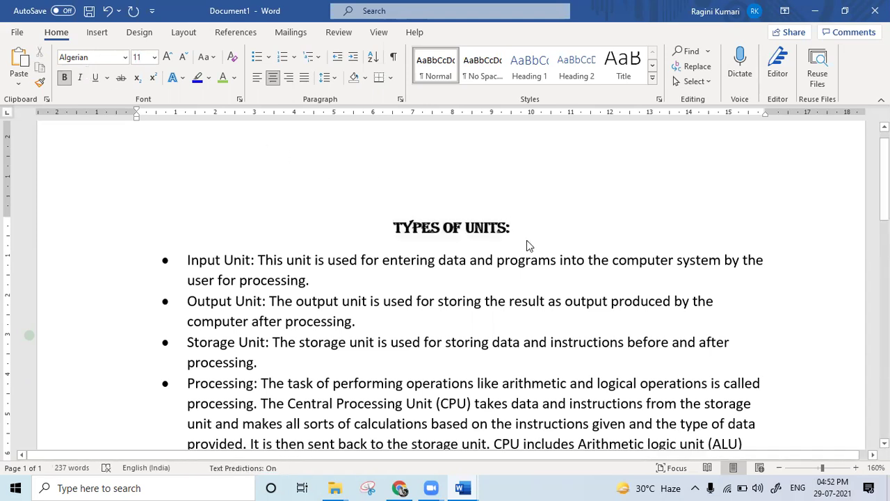
key(Return)
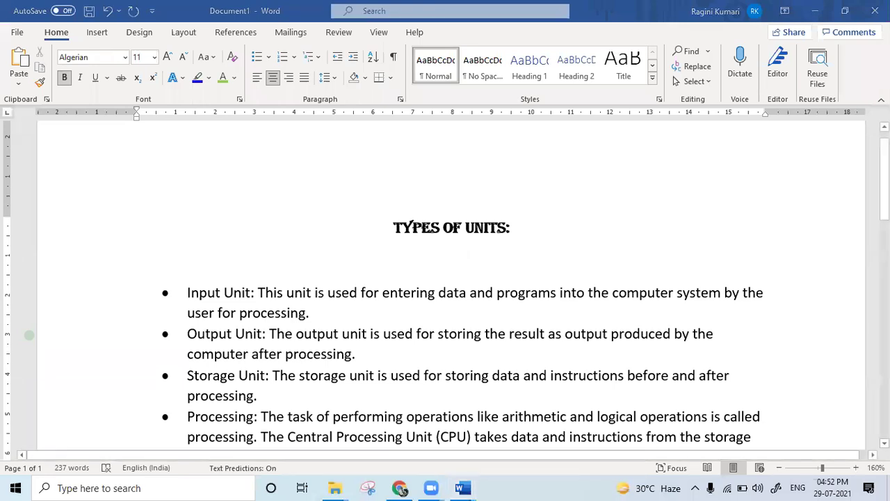
key(super)
key(super)
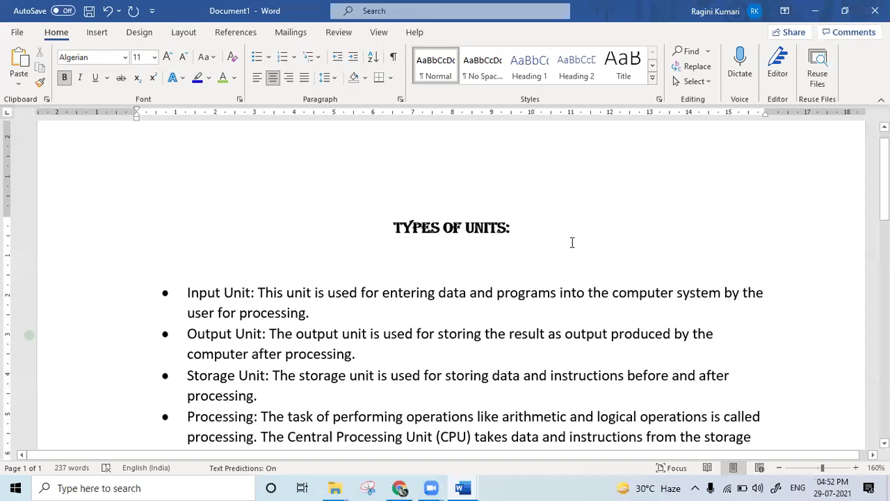
key(ctrl+l)
text(S)
key(BackSpace)
text(U)
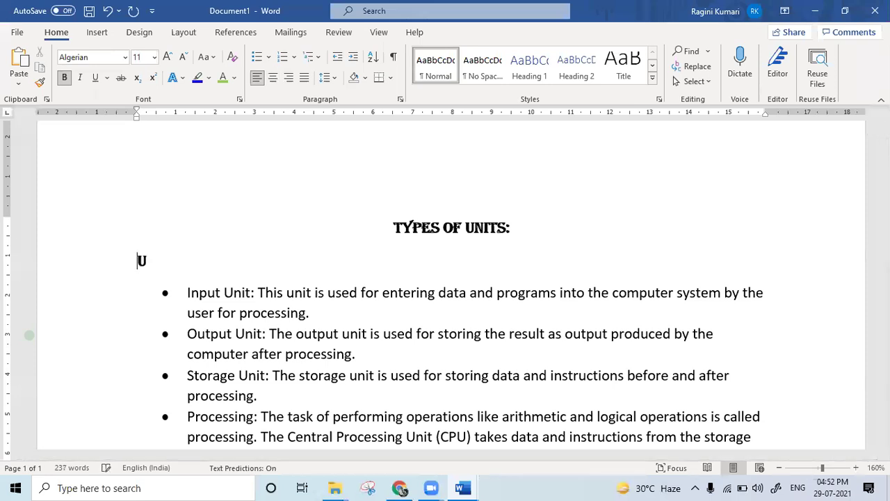
text(NIT-11)
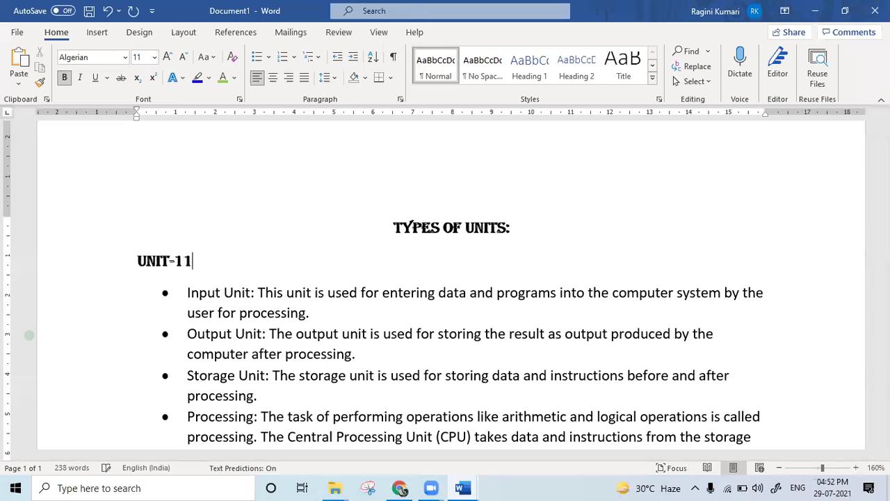
key(BackSpace)
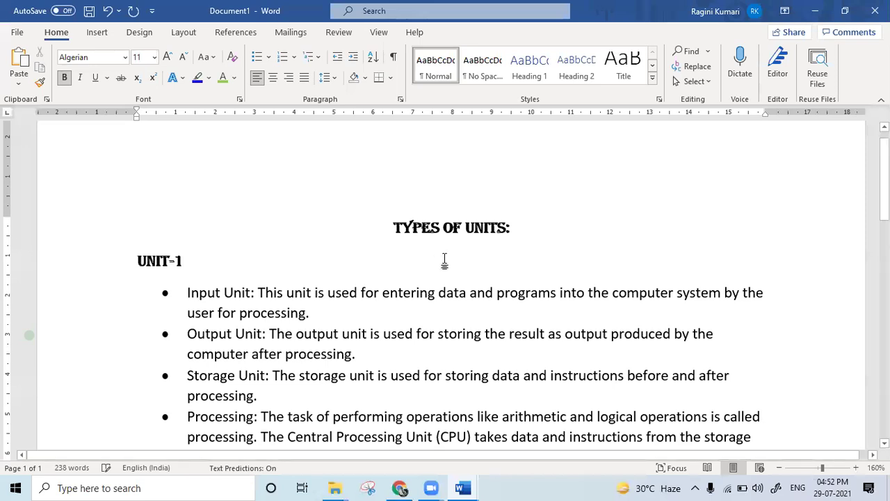
Add "CHAPTER-1:" in front of "TYPES OF UNITS:" in the centred heading
click(387, 228)
text(CHAPTER-1:)
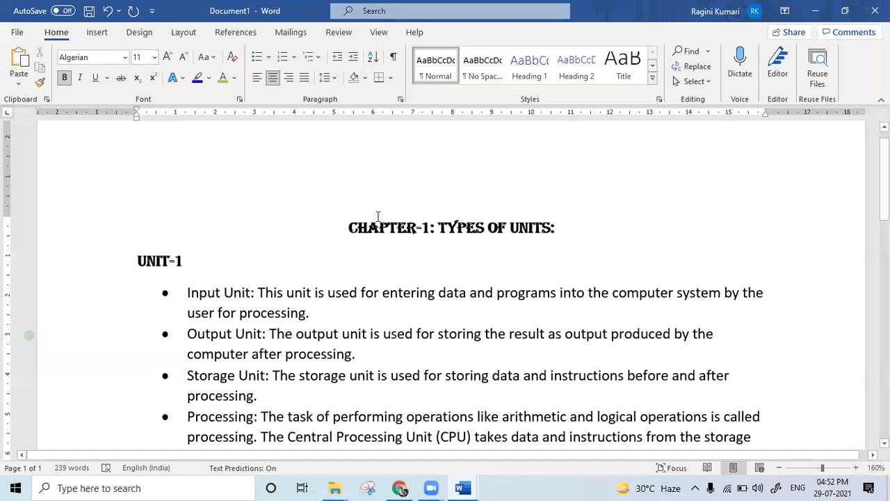
Try to switch the font to Calibri (Body) at the end of the "UNIT-1" line
click(216, 258)
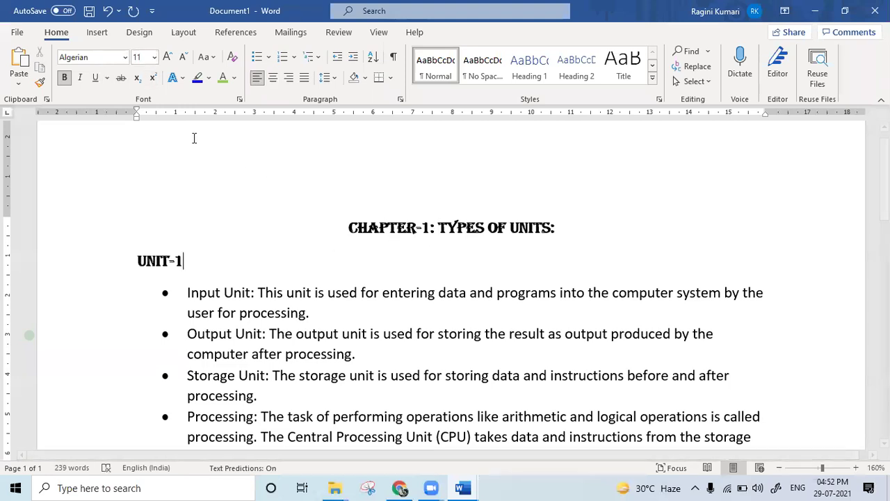
key(alt+h)
key(f)
key(f)
key(alt+Down)
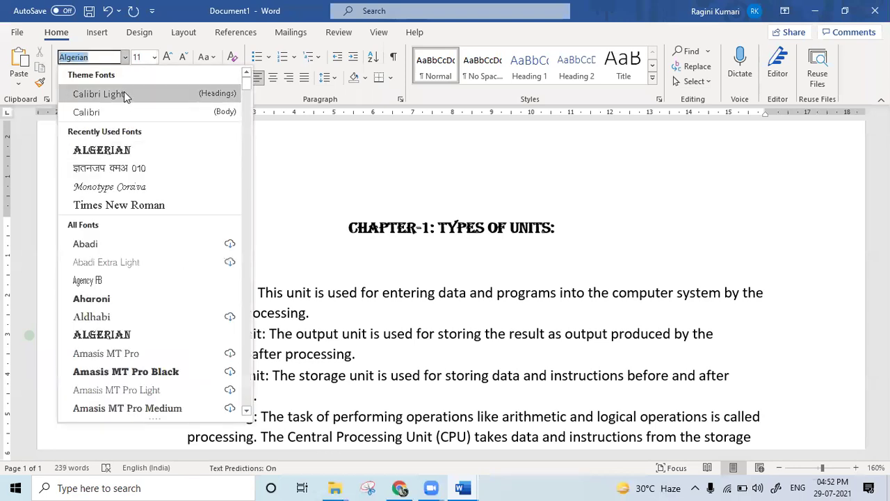
click(125, 110)
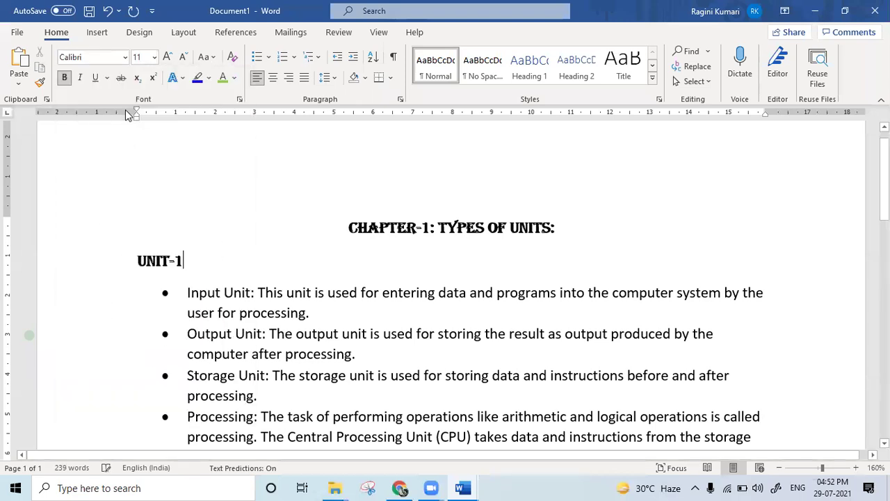
Format the whole "Unit-1" line in Calibri (Body) with font size 14
double_click(194, 262)
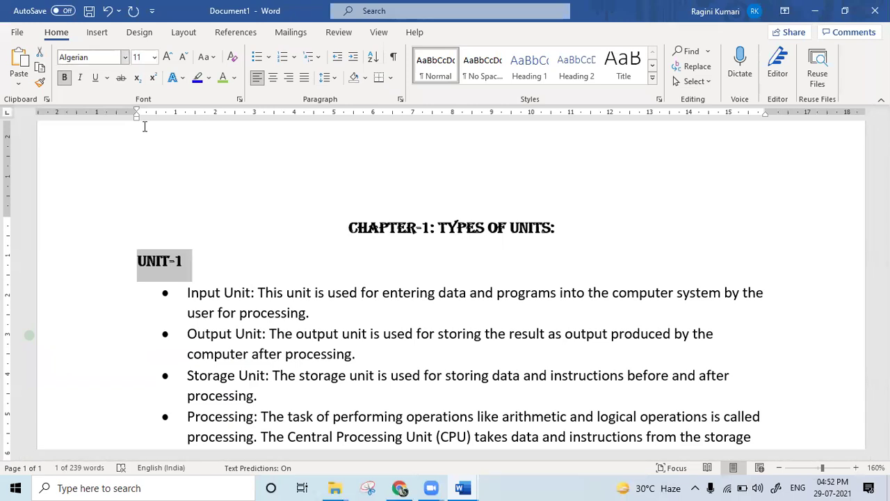
click(125, 57)
click(125, 118)
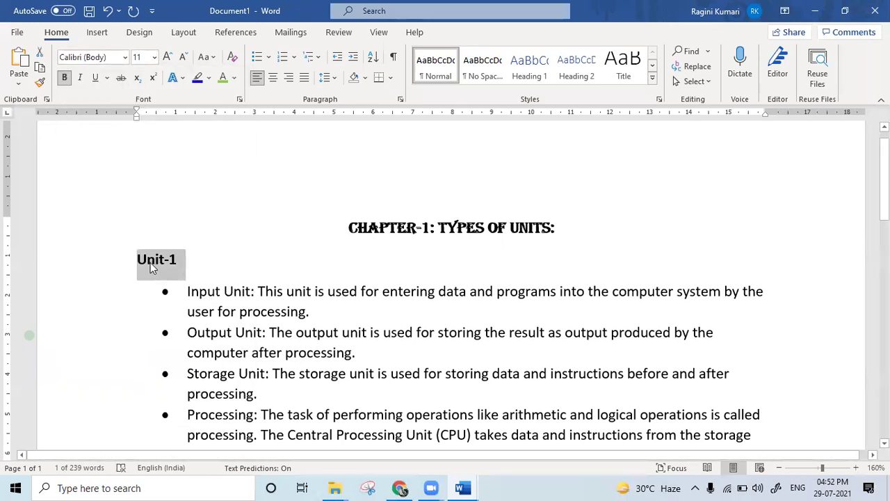
click(143, 57)
text(1)
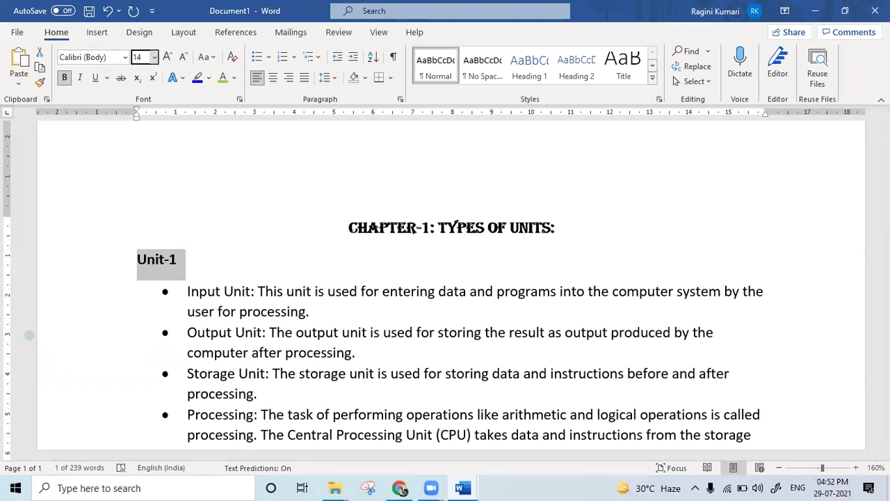
text(4)
key(Return)
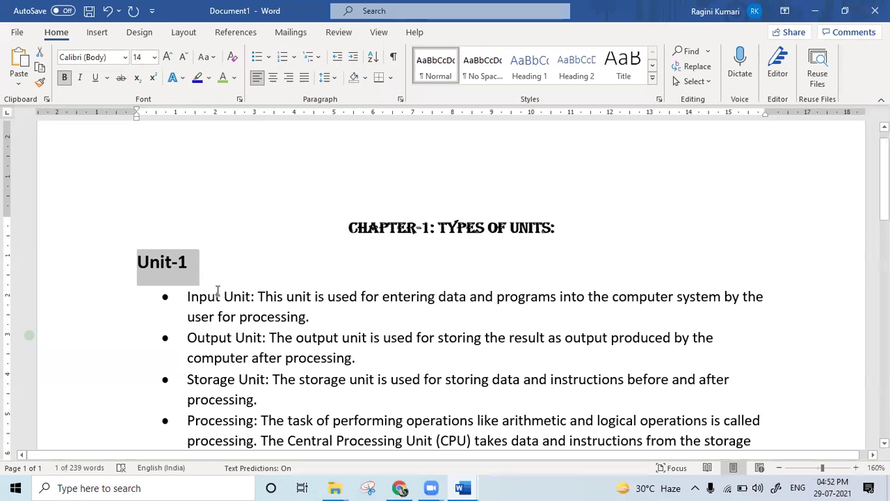
Set the font size of the "CHAPTER-1: TYPES OF UNITS:" heading to 16
ctrl+scroll(218, 290, down, 4)
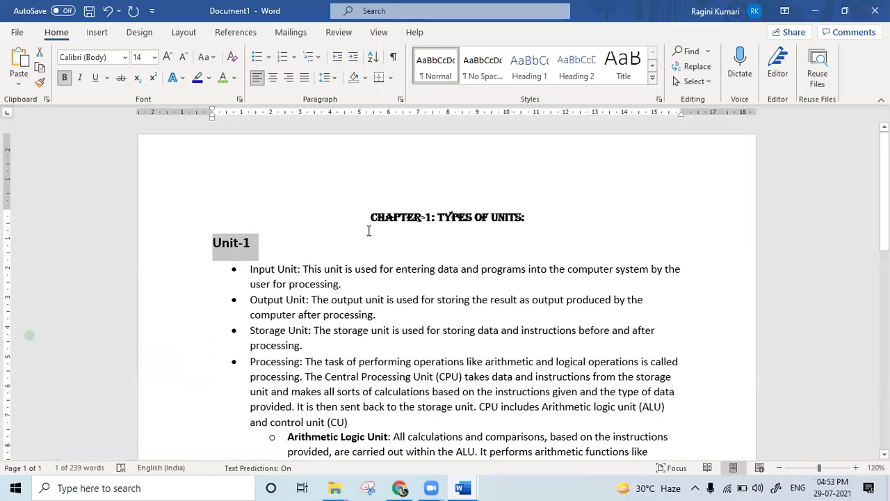
click(368, 219)
key(shift+End)
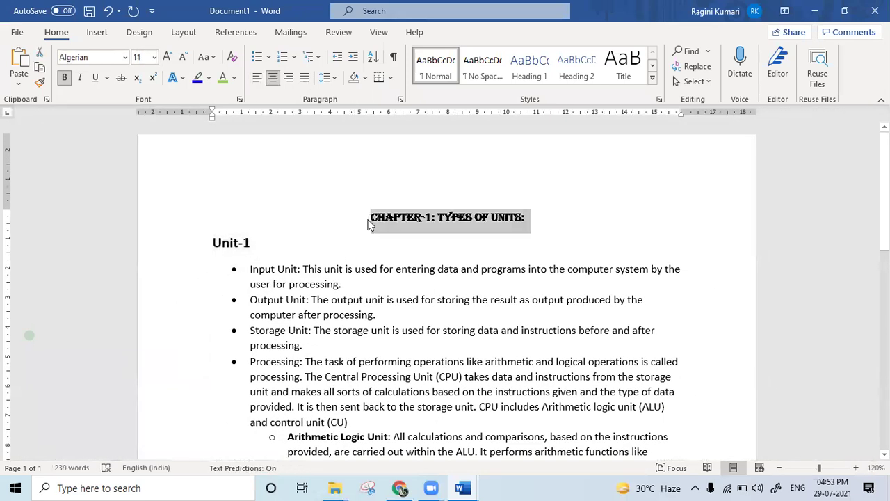
click(146, 57)
text(16)
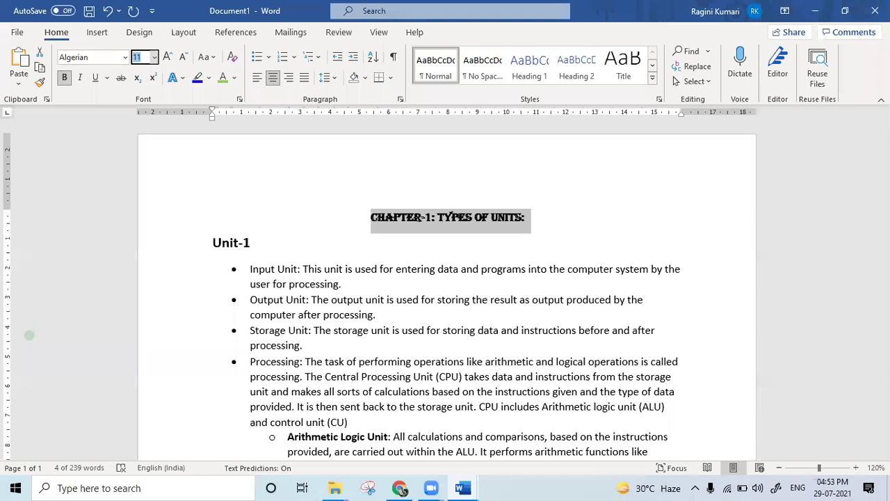
key(Return)
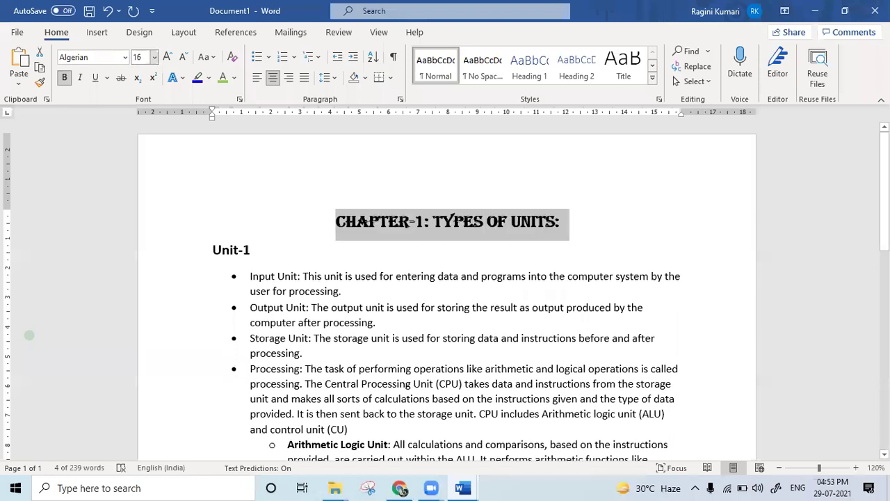
Add a colon after "Unit-1" and insert an indented "Introduction:" line below it, followed by an empty line
click(251, 250)
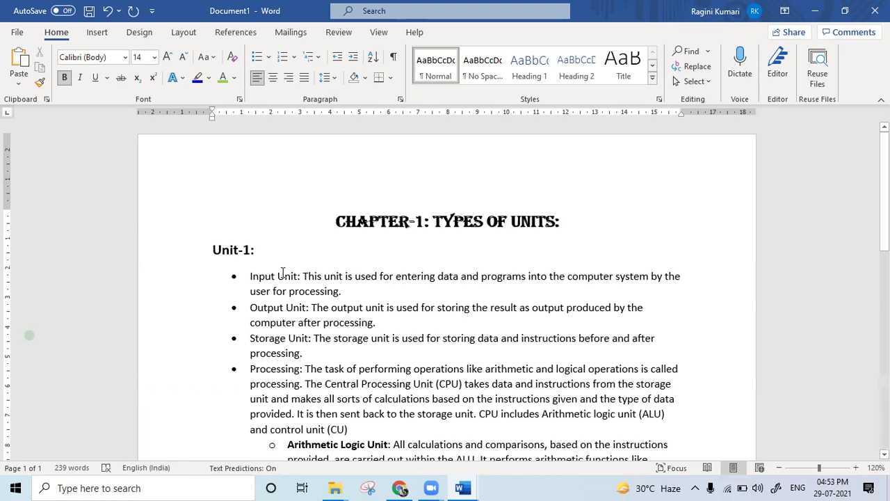
key(Return)
key(Tab)
text(Introdu)
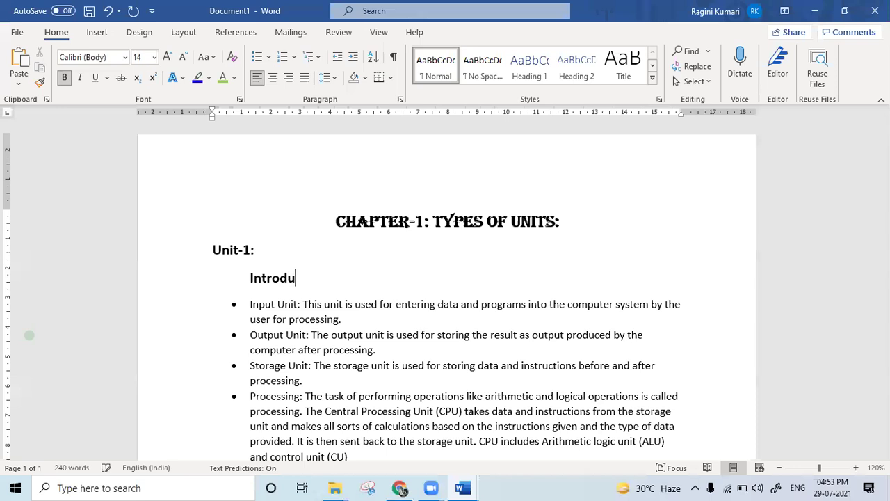
text(ction:)
key(Return)
key(BackSpace)
Set the font size of the "Introduction:" line to 12
click(369, 221)
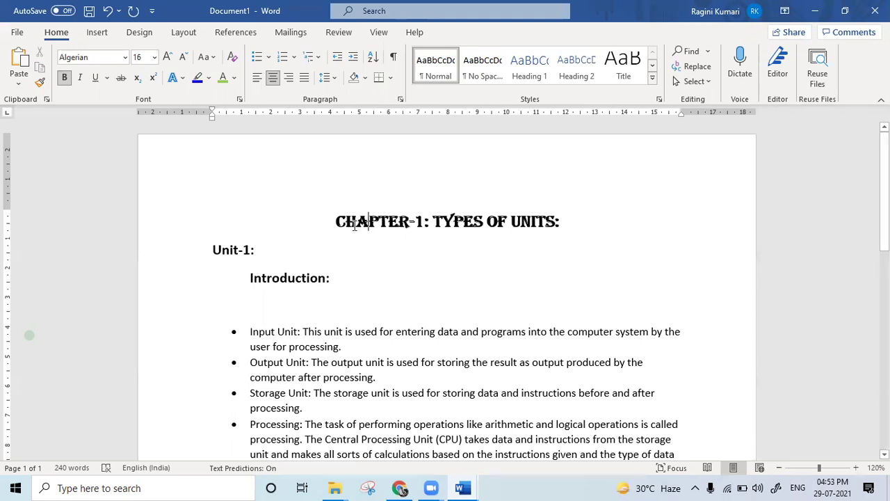
click(230, 245)
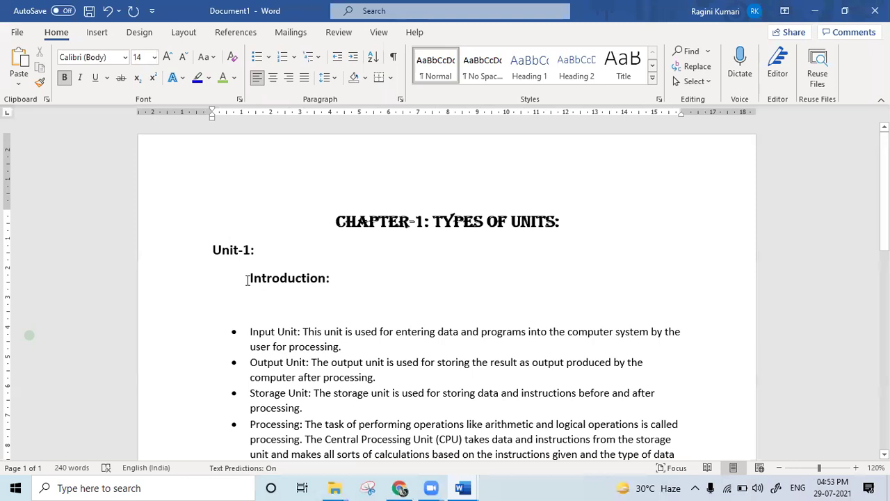
key(shift+Right)
key(shift+Right)
key(shift+Right)
key(shift+Right)
key(shift+Right)
key(shift+Right)
key(shift+Right)
key(shift+Right)
key(shift+Right)
key(shift+Right)
key(shift+Right)
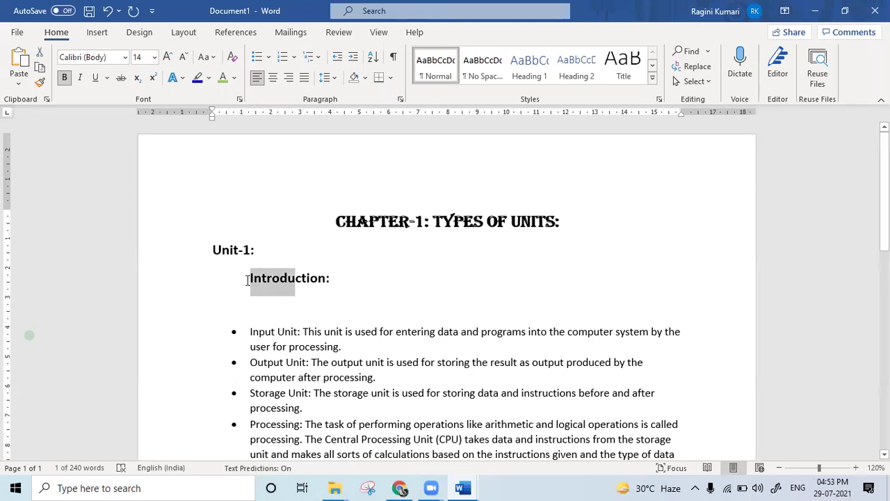
key(shift+Right)
key(shift+Right)
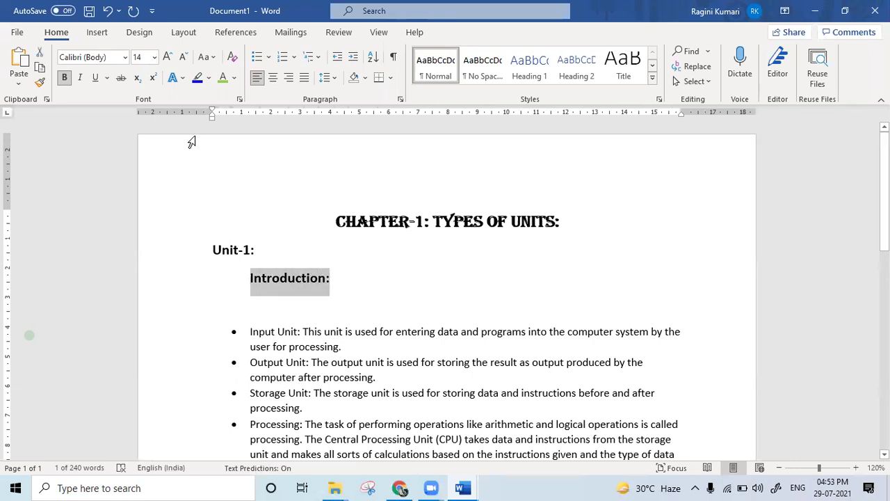
click(139, 57)
text(12)
key(Return)
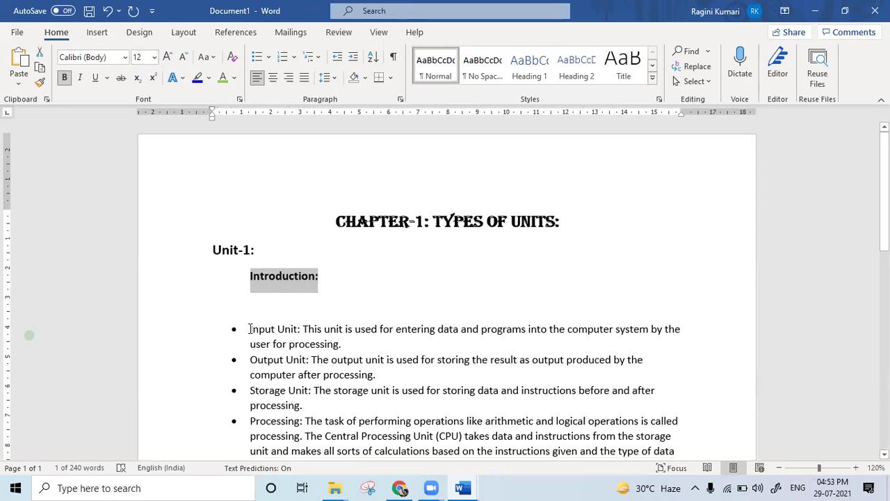
Set the font size of all the bulleted text, from "Input Unit" through the "Memory Unit" paragraph, to 10
drag(250, 329, 480, 355)
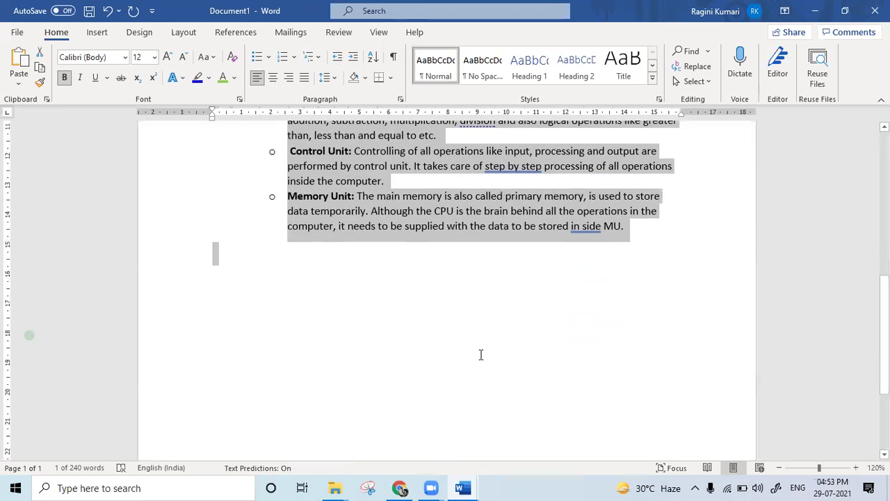
drag(643, 237, 632, 224)
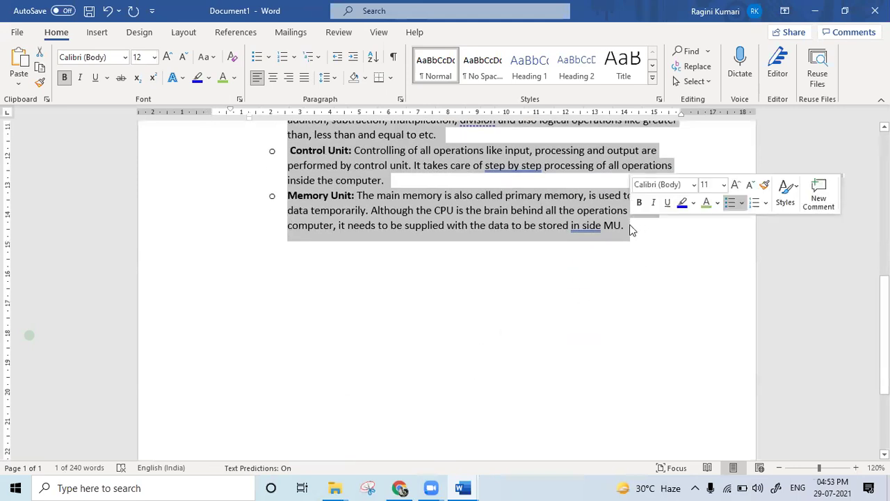
click(143, 57)
text(1)
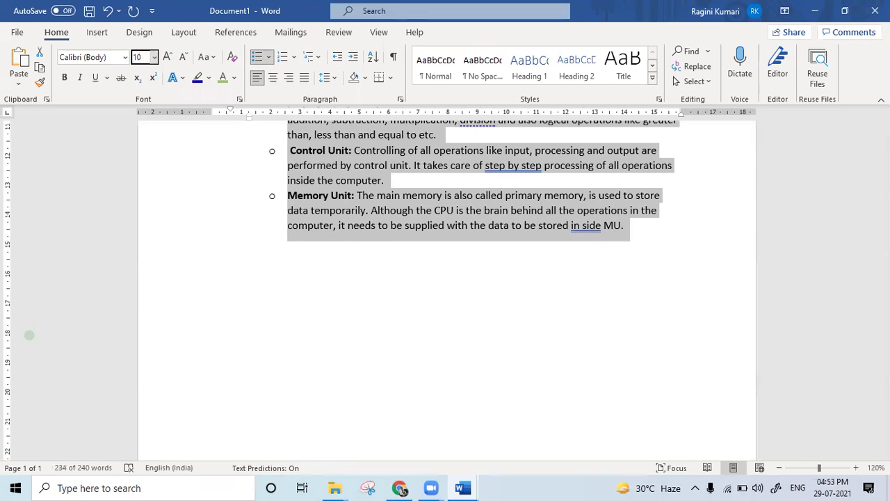
key(Return)
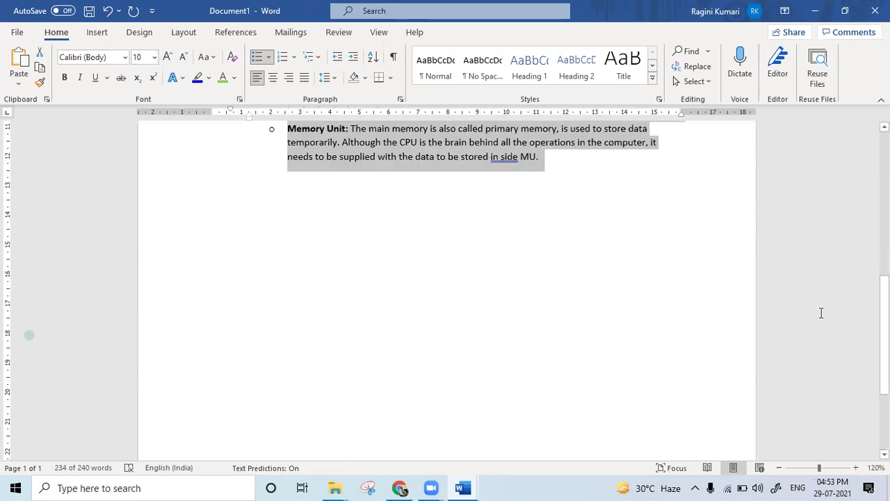
scroll(550, 268, up, 8)
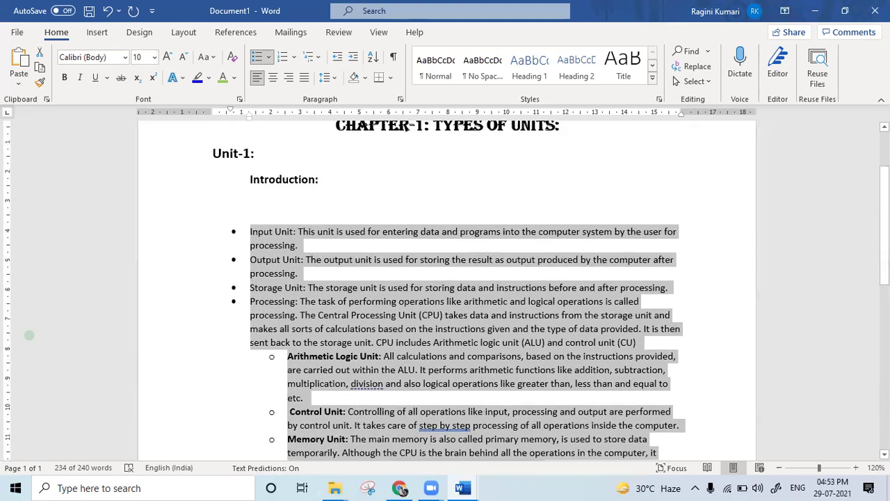
scroll(883, 208, up, 2)
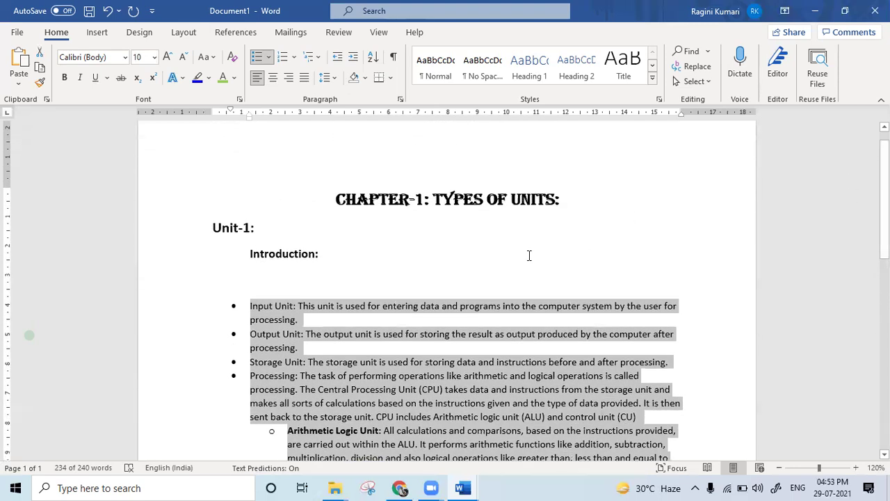
click(528, 255)
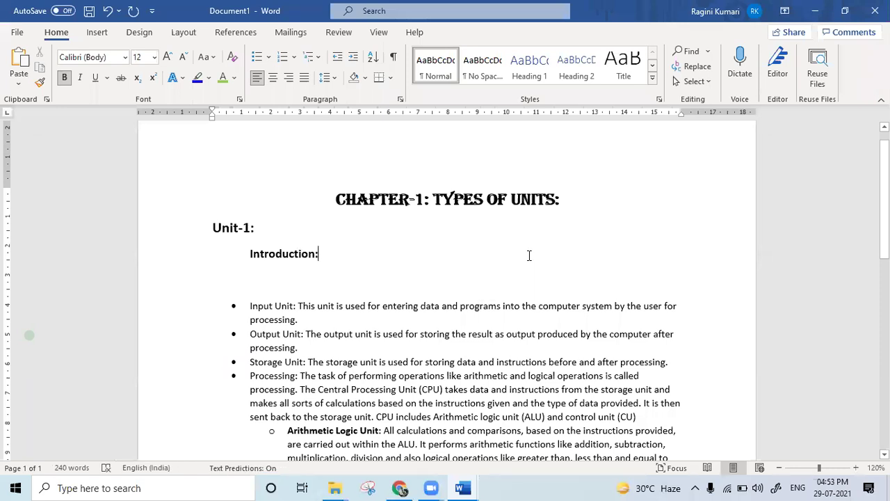
drag(319, 197, 342, 306)
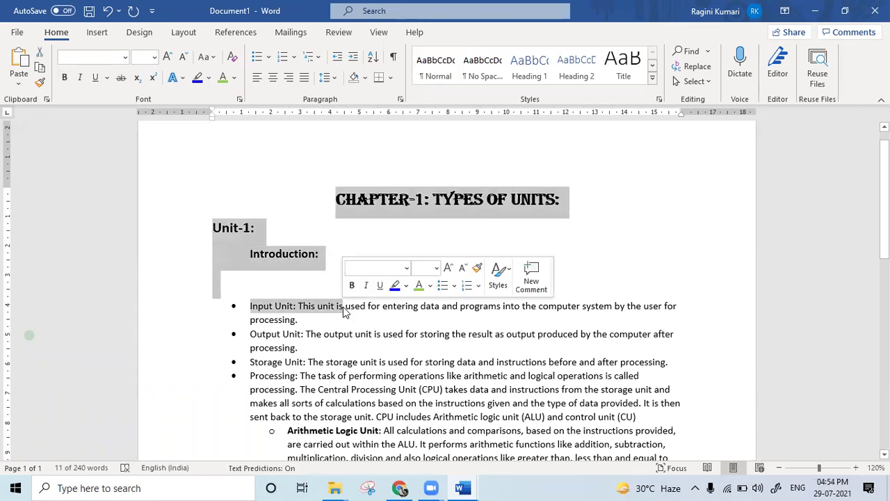
Switch to File Explorer and open the "Thesis @ ENHANCING REENGINEERING PATTERNS FOR OBJECT ORIENTED" document from the thesis subfolder of PhD Work > Re-engineering @ Created
click(342, 486)
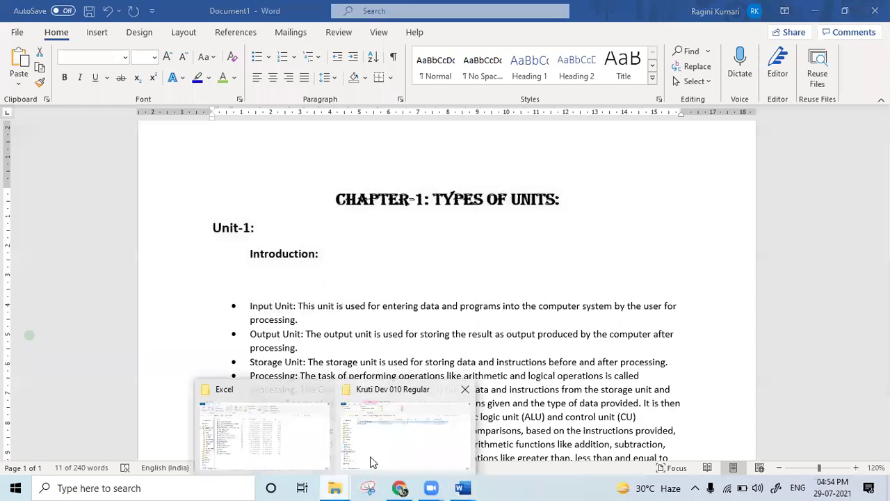
click(369, 459)
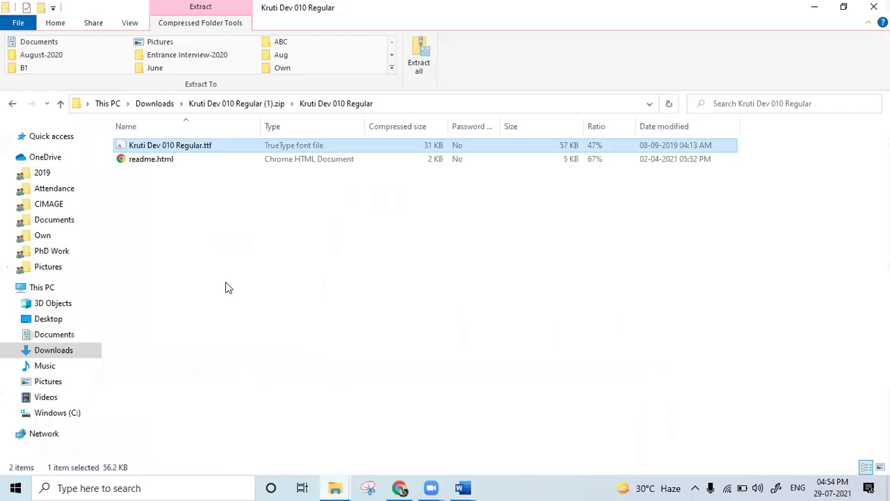
click(52, 251)
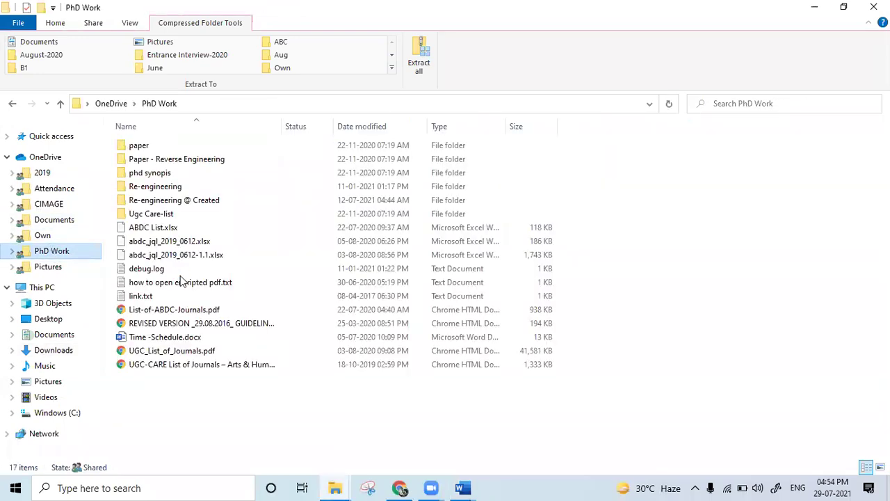
click(149, 200)
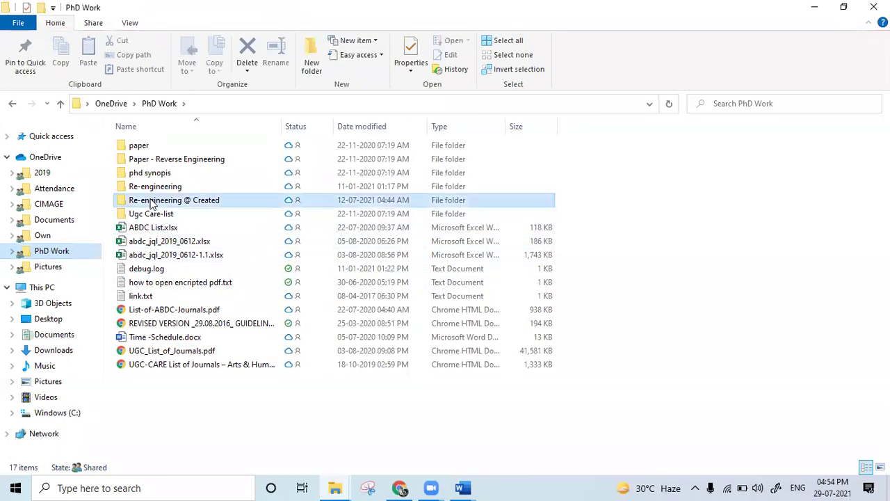
double_click(148, 200)
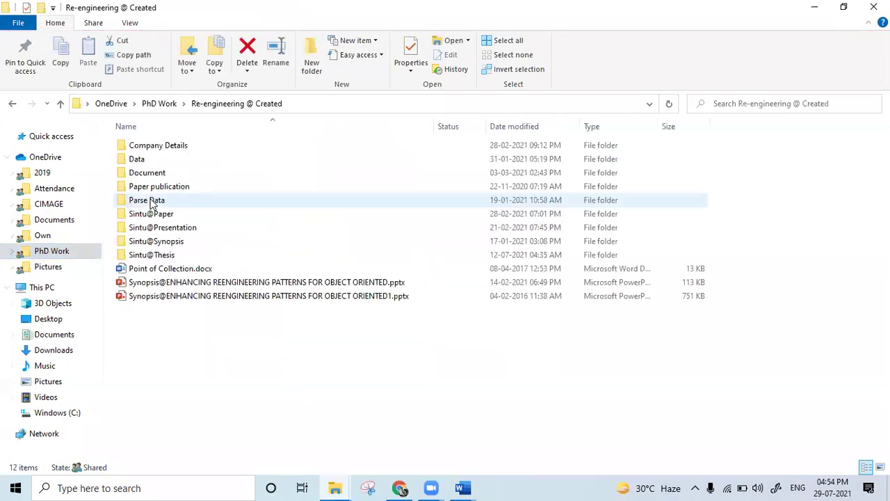
double_click(182, 256)
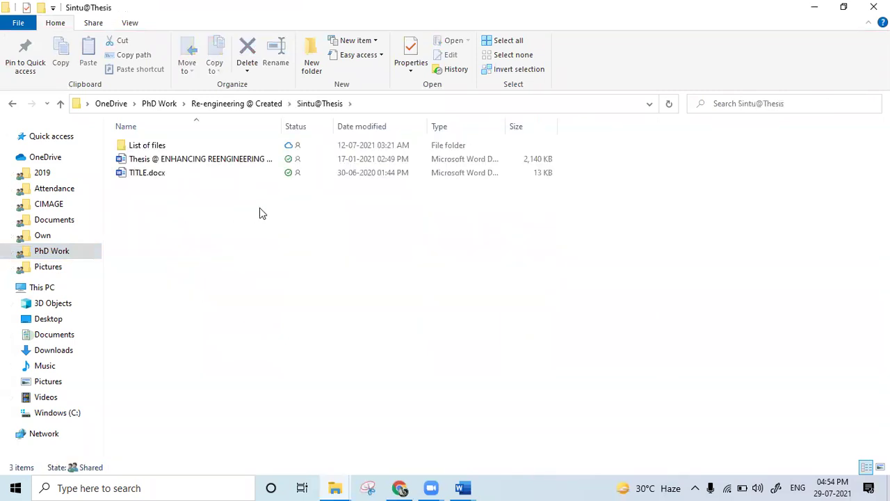
click(191, 160)
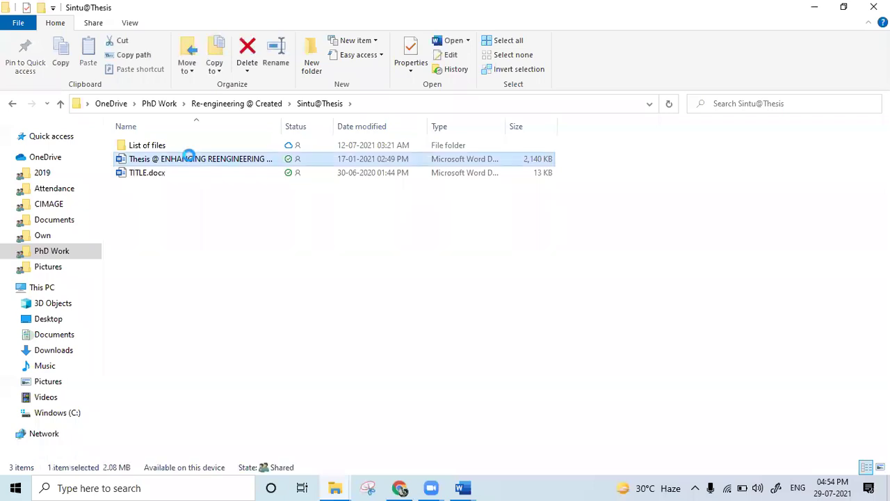
double_click(189, 158)
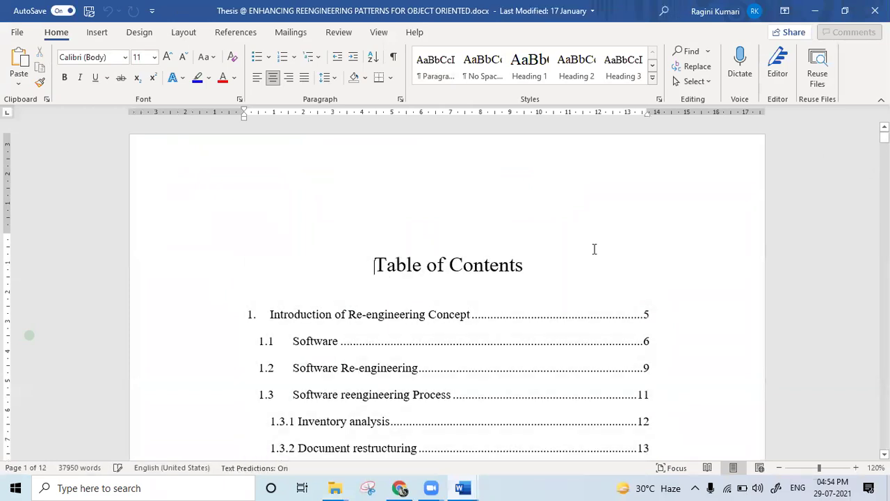
Zoom the thesis out to 70% and follow the table of contents link to "Introduction of Re-engineering Concept"
shift+click(425, 320)
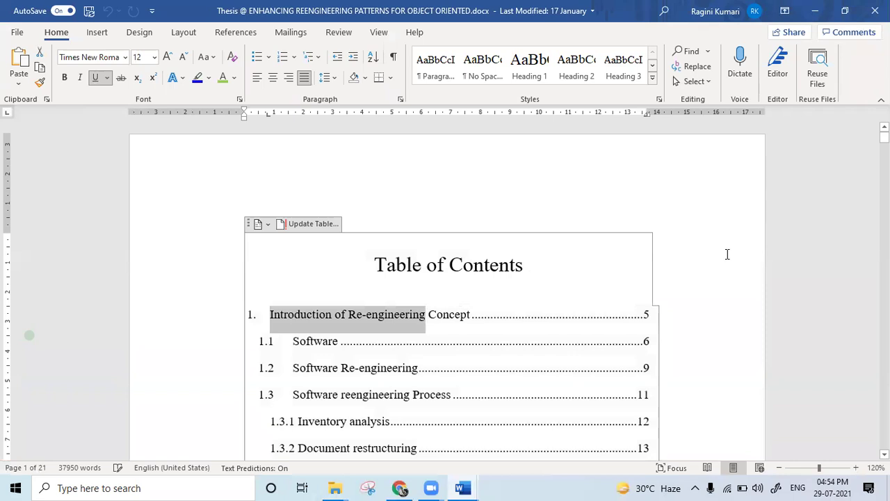
ctrl+scroll(727, 254, down, 5)
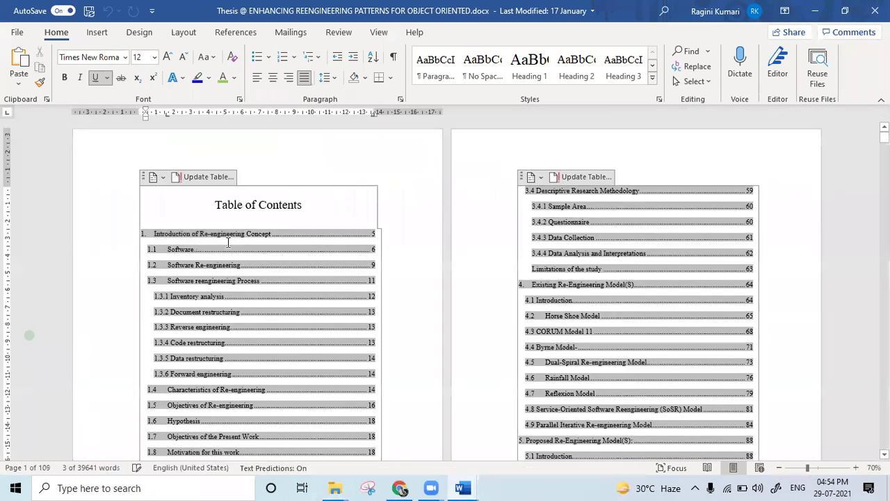
click(171, 234)
drag(153, 233, 271, 234)
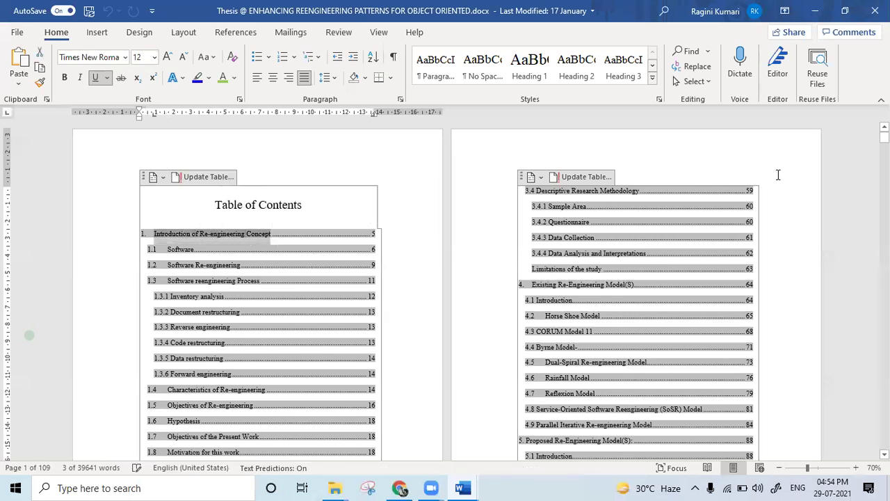
drag(884, 137, 884, 133)
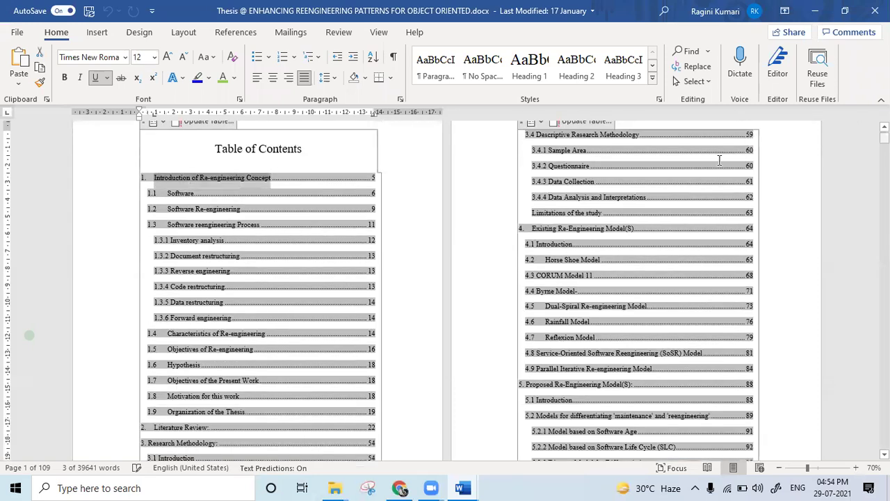
shift+click(243, 179)
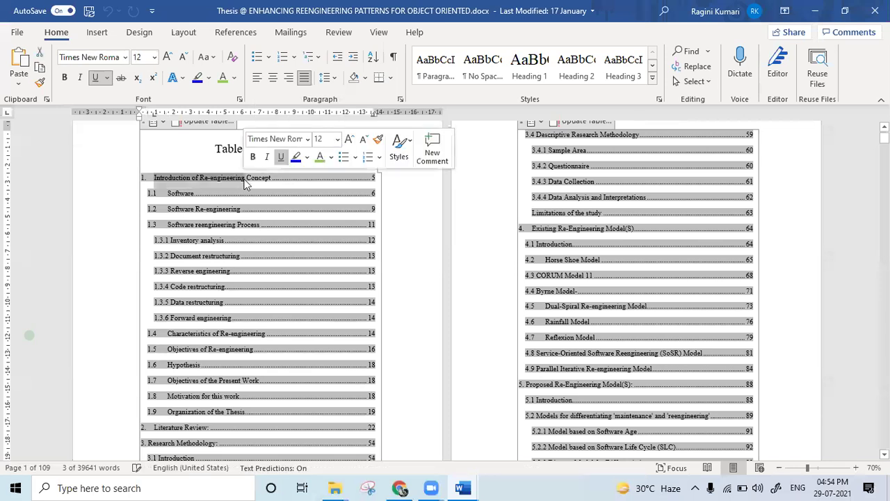
click(233, 224)
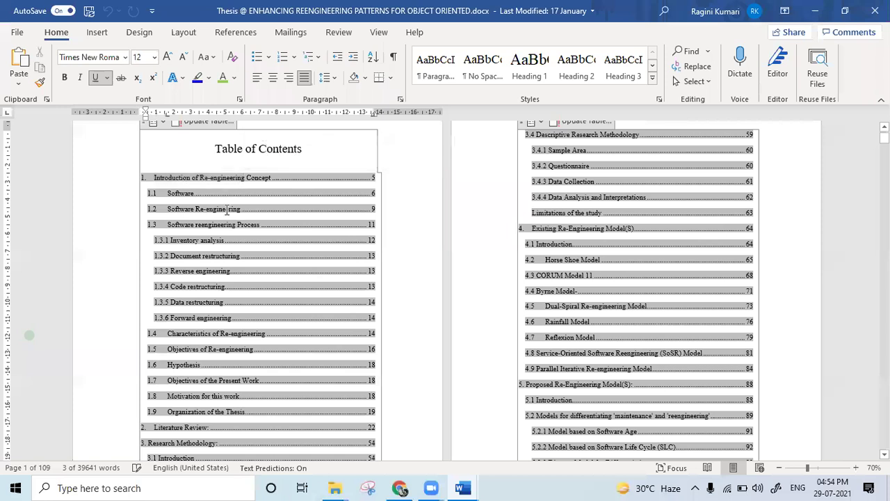
shift+click(210, 177)
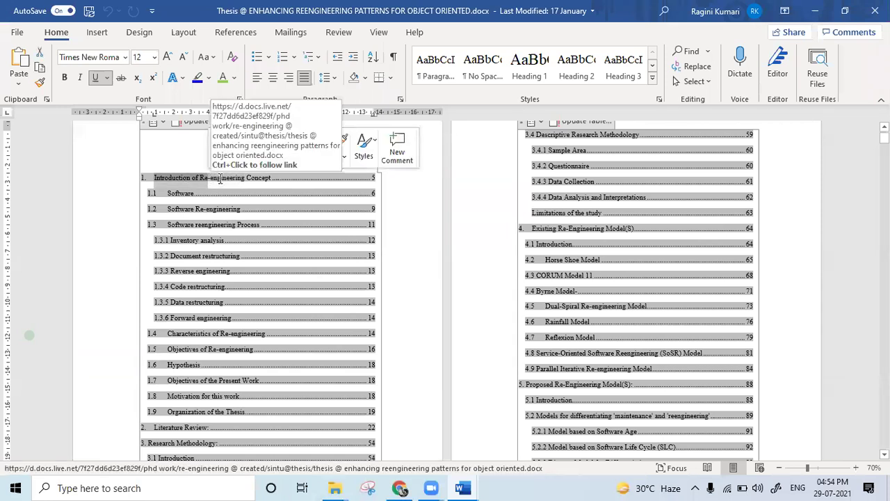
ctrl+click(219, 178)
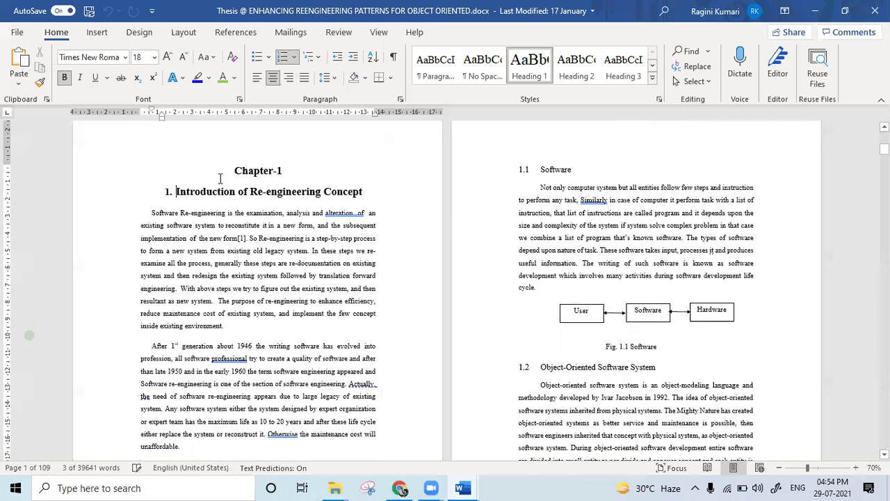
Examine the font and size of the "Chapter-1" title, the introduction heading, the body text and the "1.1 Software" heading
click(234, 255)
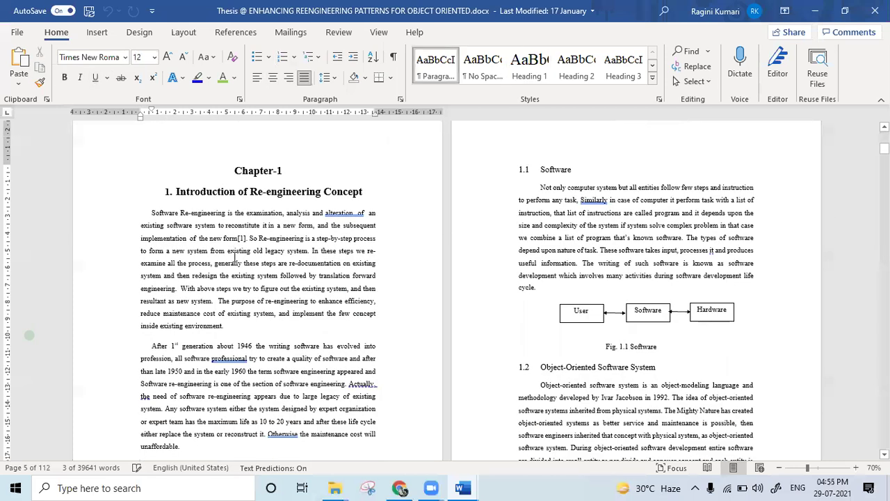
click(247, 173)
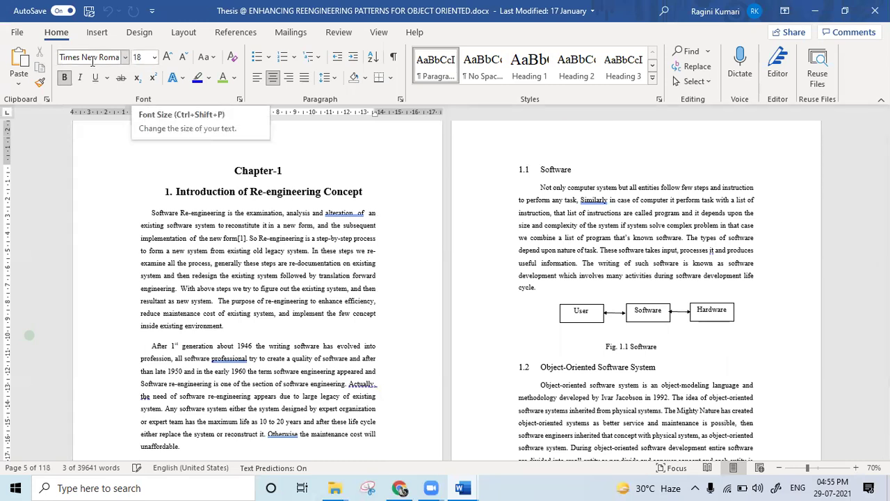
click(219, 193)
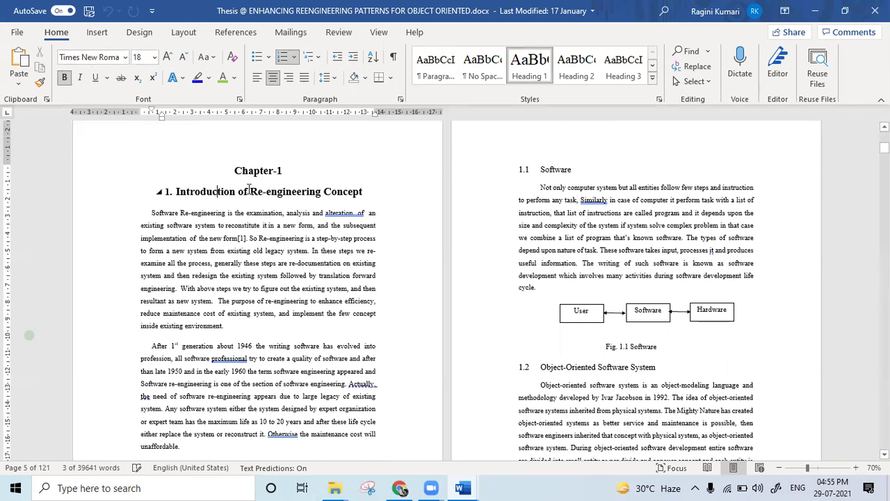
drag(232, 171, 265, 200)
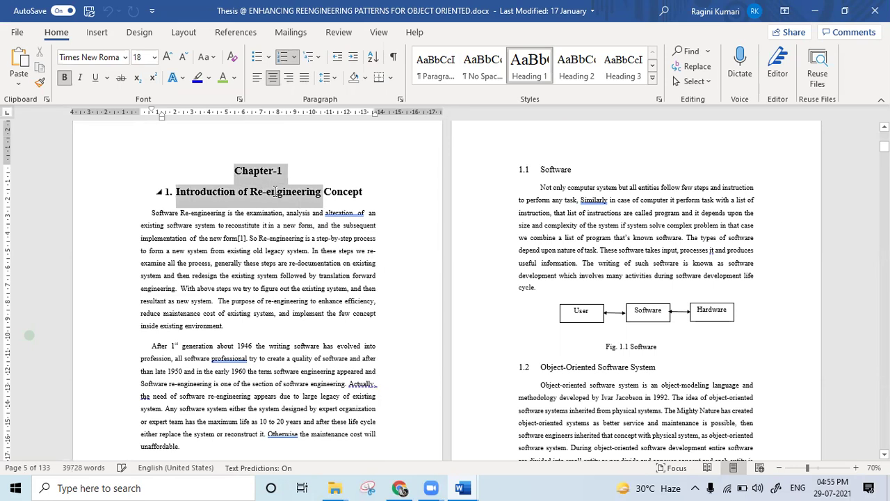
click(172, 222)
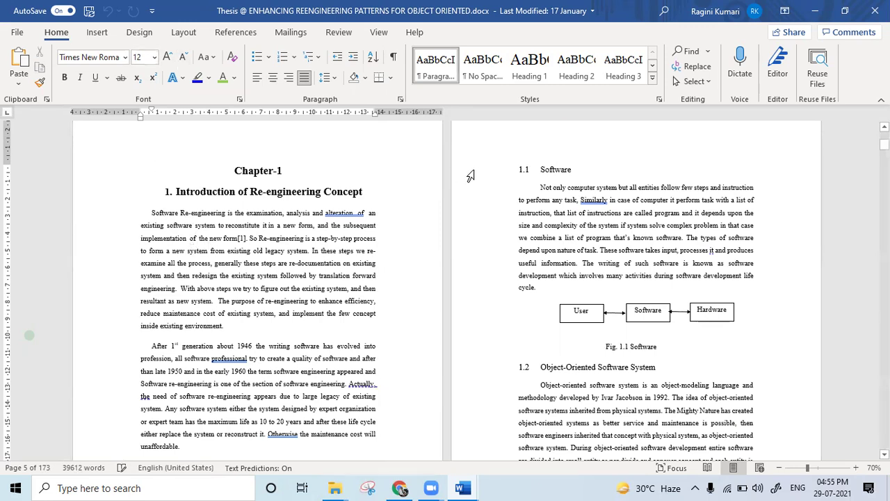
click(547, 169)
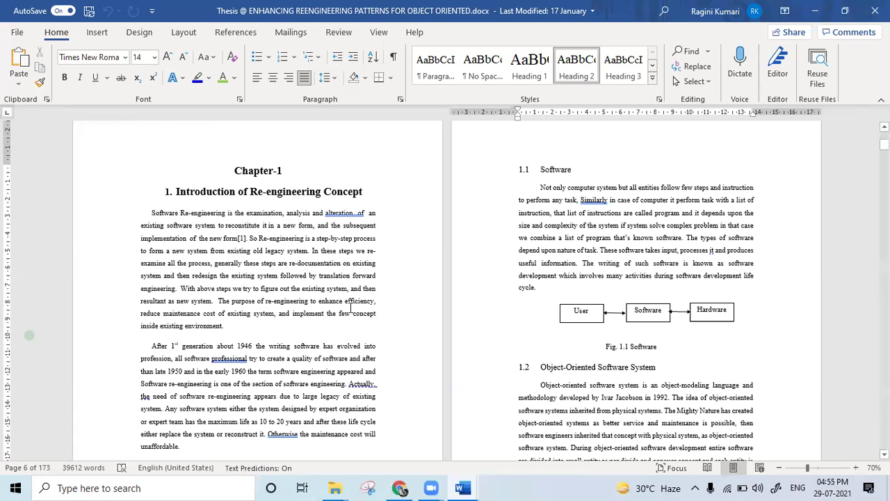
Zoom the thesis out to a multi-page overview and examine the font and size of the "Chapter-1" title
click(779, 468)
click(779, 468)
click(778, 468)
click(778, 468)
click(779, 468)
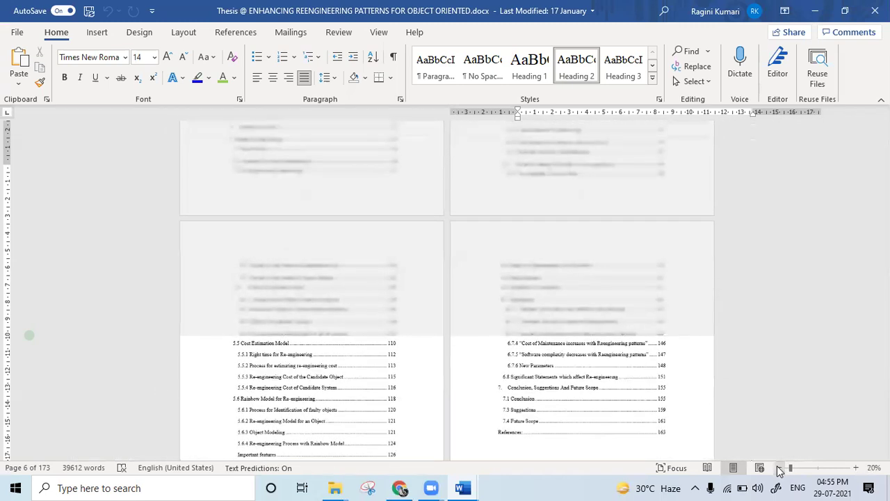
scroll(739, 312, down, 1)
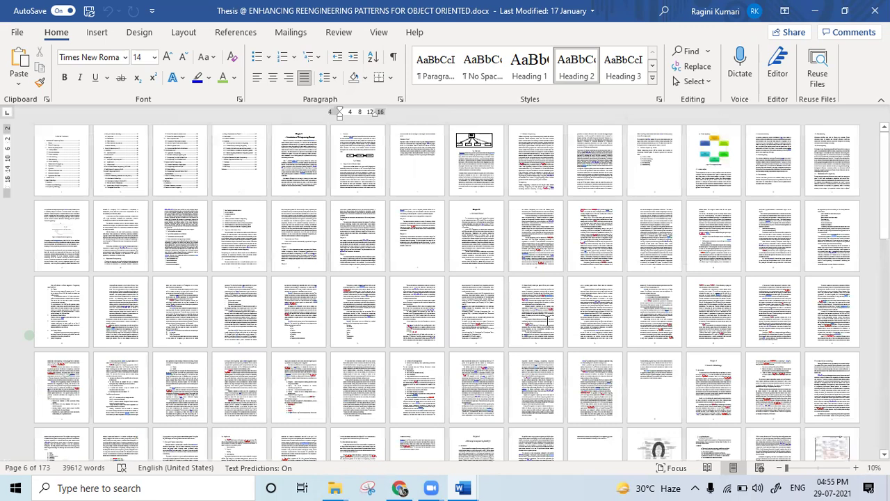
click(306, 135)
scroll(306, 135, up, 2)
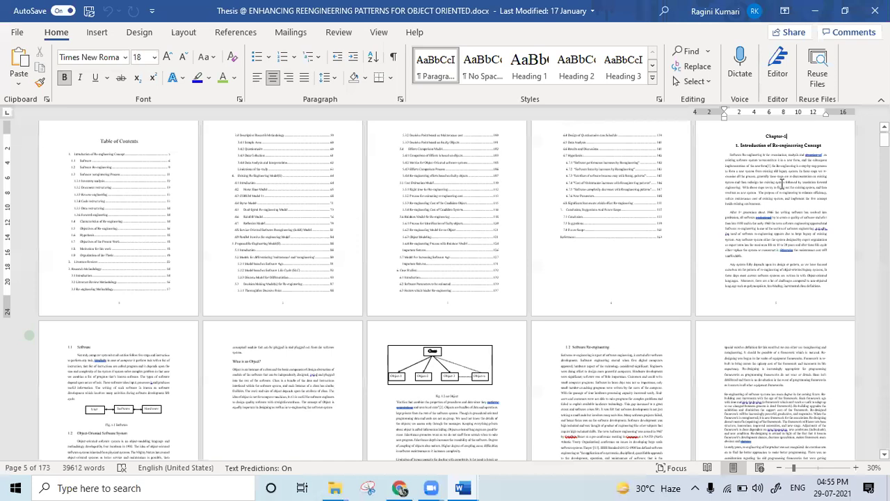
Find the "Chapter-2" page and examine the font and size of its title, the "Literature Review" heading and the body text
drag(884, 139, 885, 170)
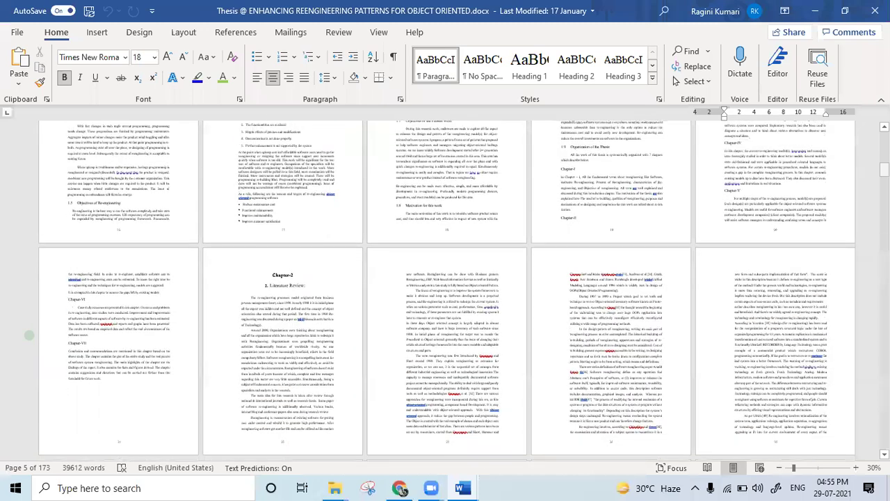
click(303, 273)
scroll(303, 273, up, 6)
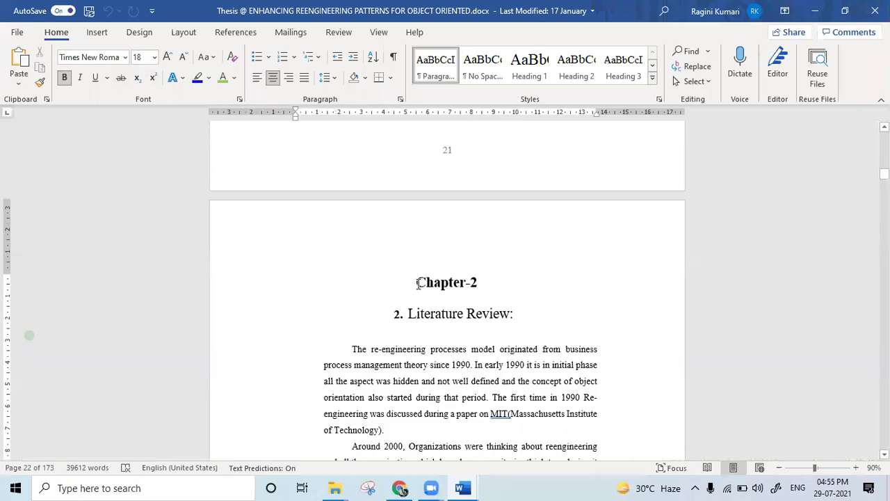
drag(416, 282, 497, 320)
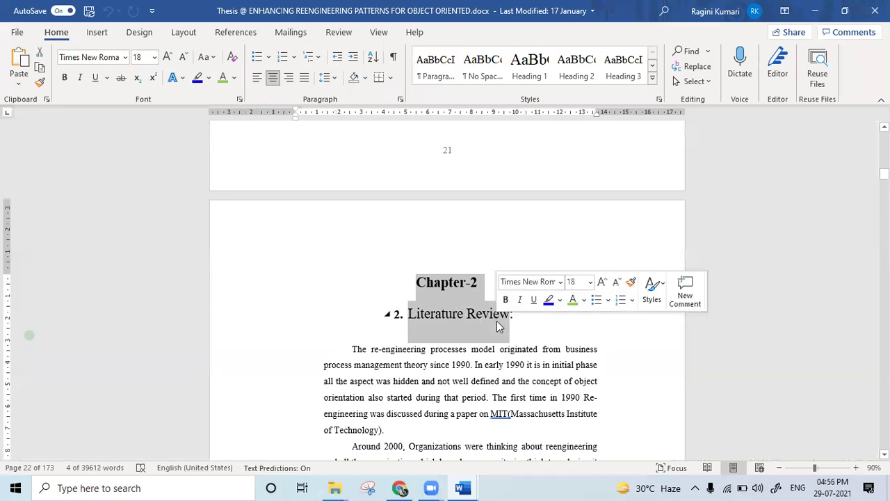
click(495, 352)
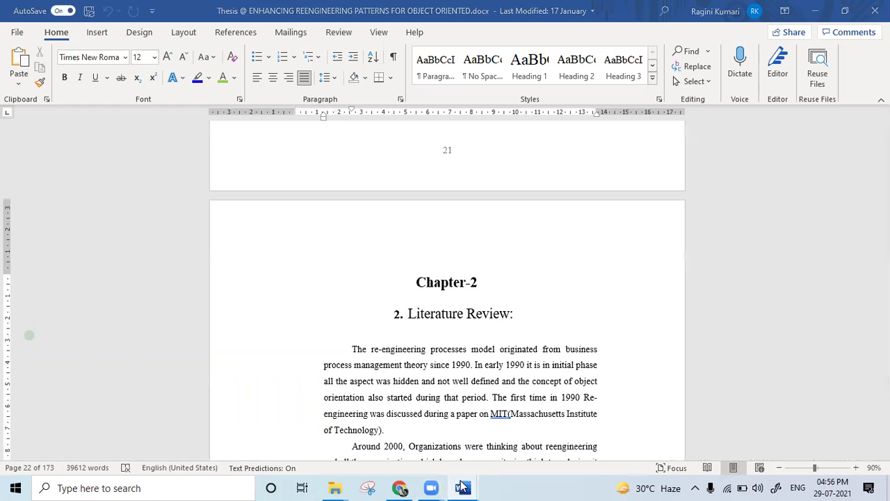
Switch back to Document1 and place the cursor at the end of the "Unit-1:" line
mouse_move(463, 487)
click(365, 431)
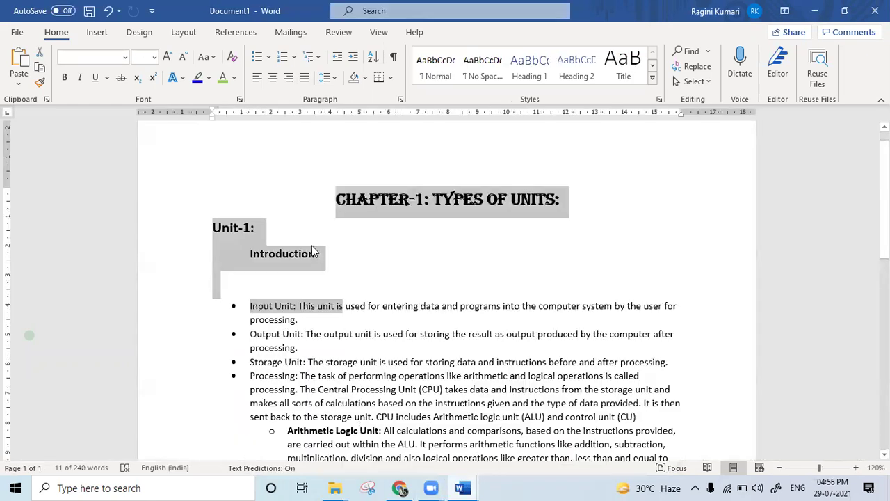
click(309, 239)
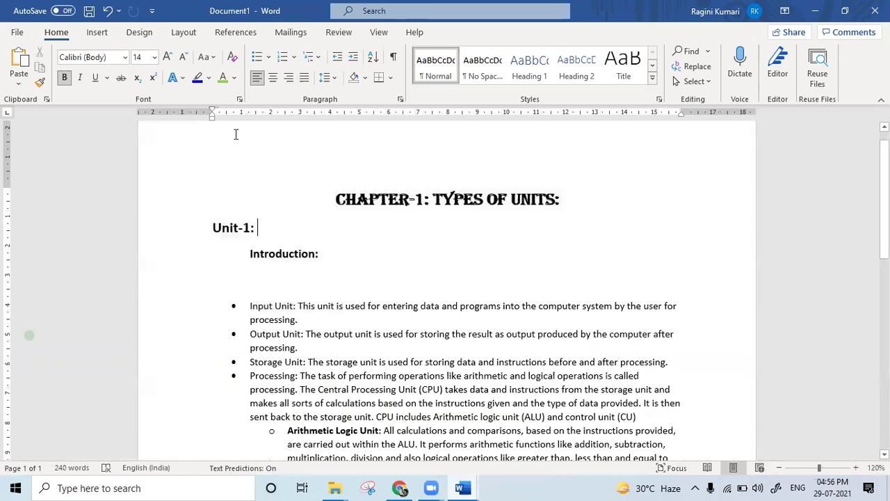
click(154, 57)
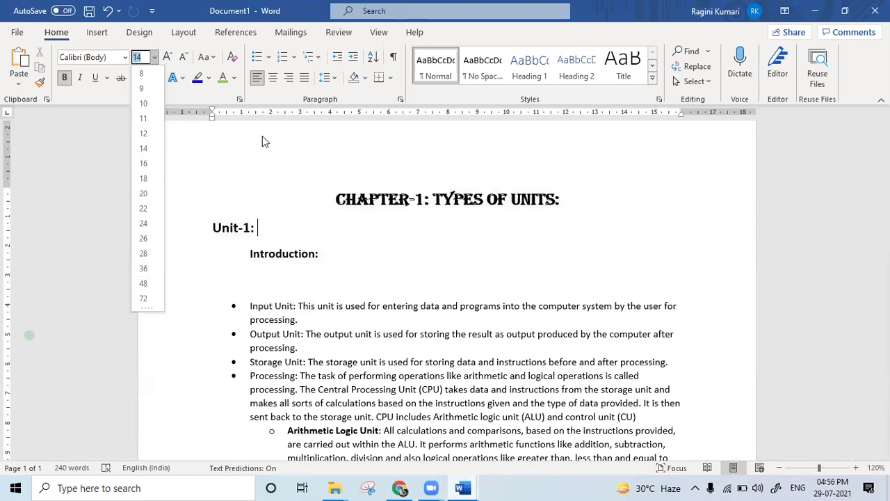
key(alt+h)
key(f)
key(c)
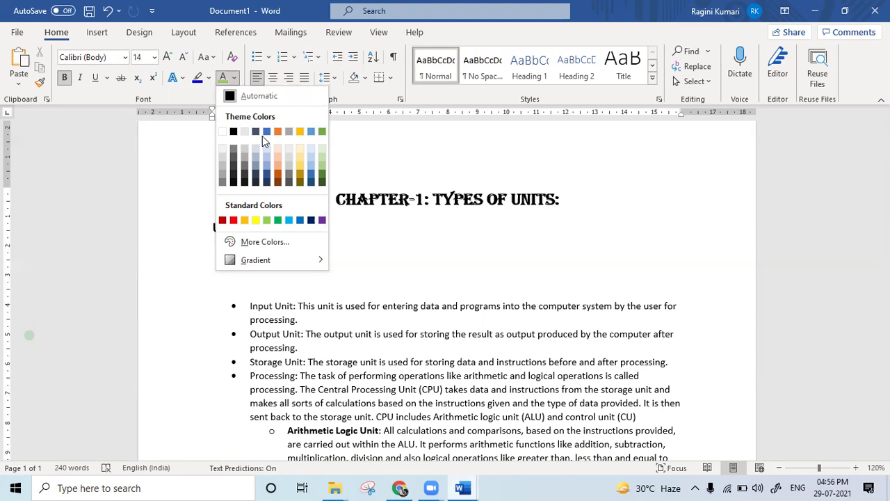
click(337, 318)
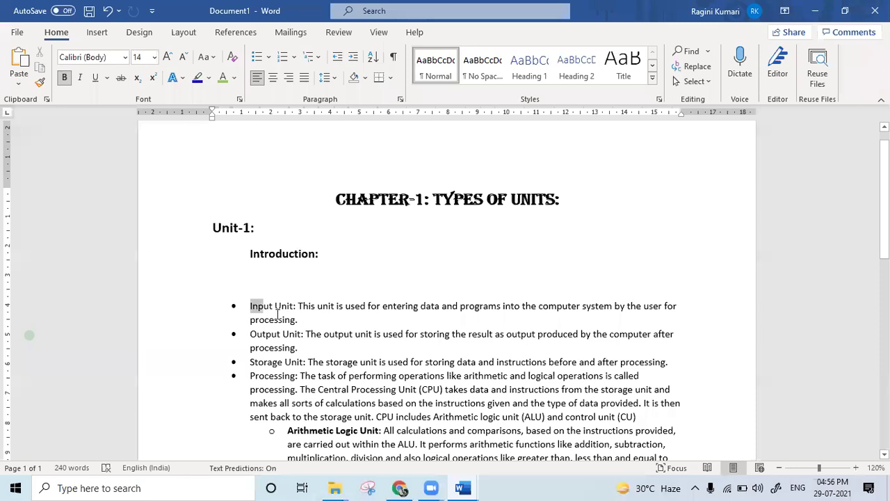
Set the font of the "Input Unit" paragraph to Algerian and that of the "Output Unit" paragraph to Times New Roman
triple_click(254, 307)
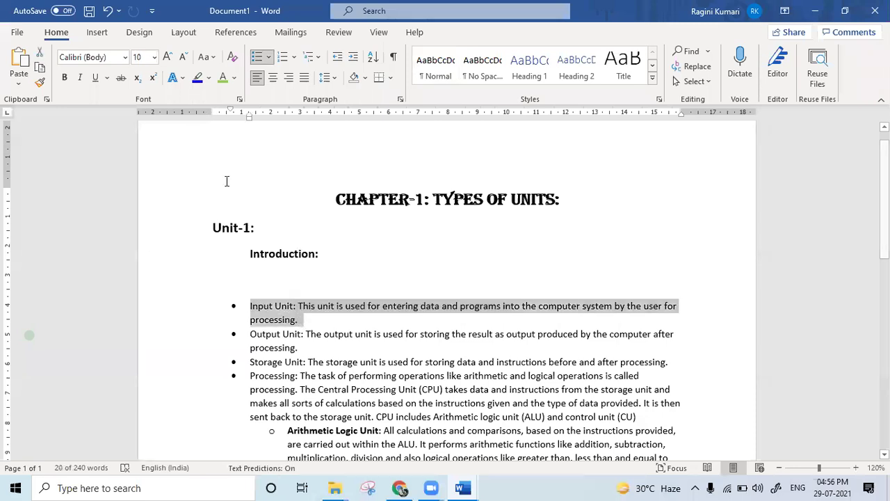
click(124, 57)
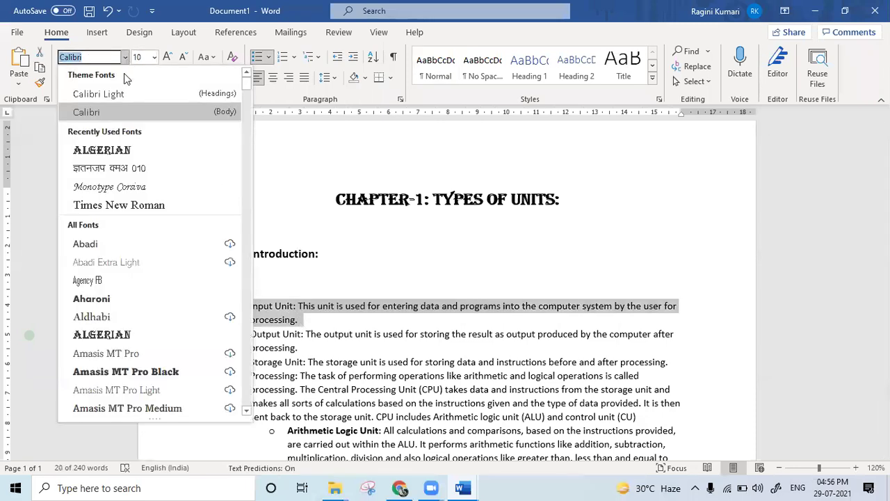
click(120, 154)
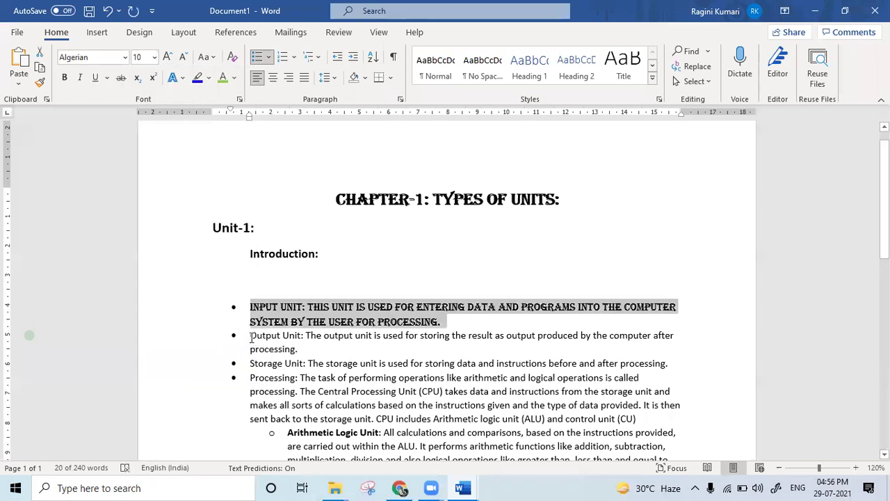
drag(252, 337, 297, 349)
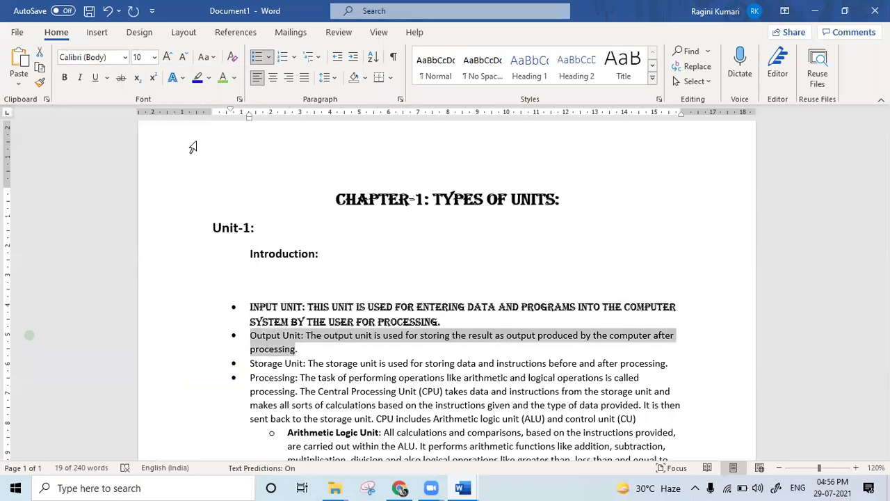
click(124, 57)
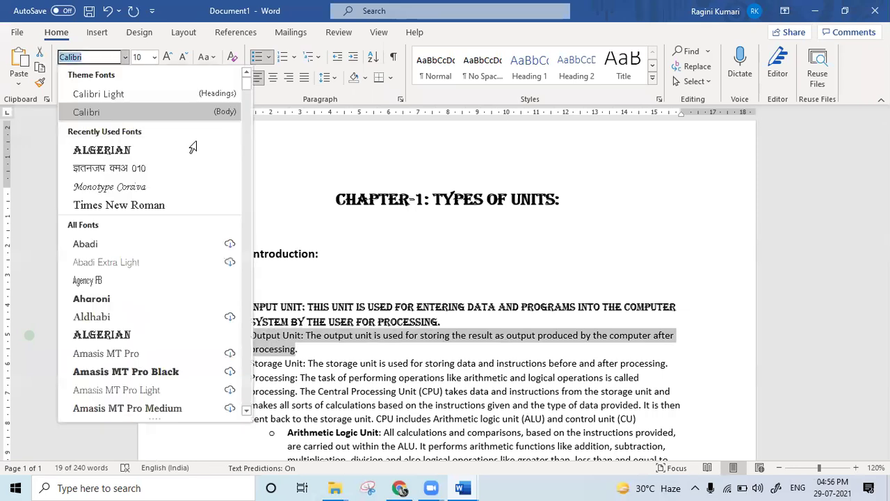
click(121, 203)
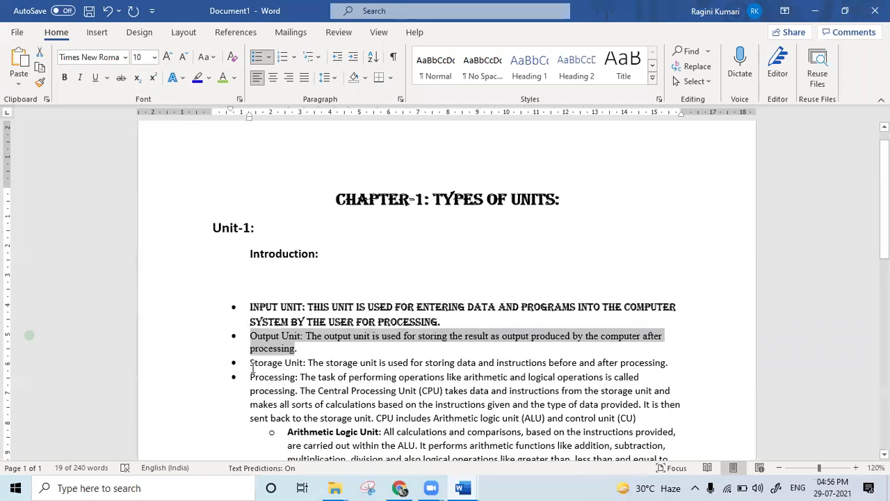
Set the font of the "Storage Unit" paragraph and the start of the "Processing" paragraph to Amasis MT Pro Black
drag(250, 363, 317, 390)
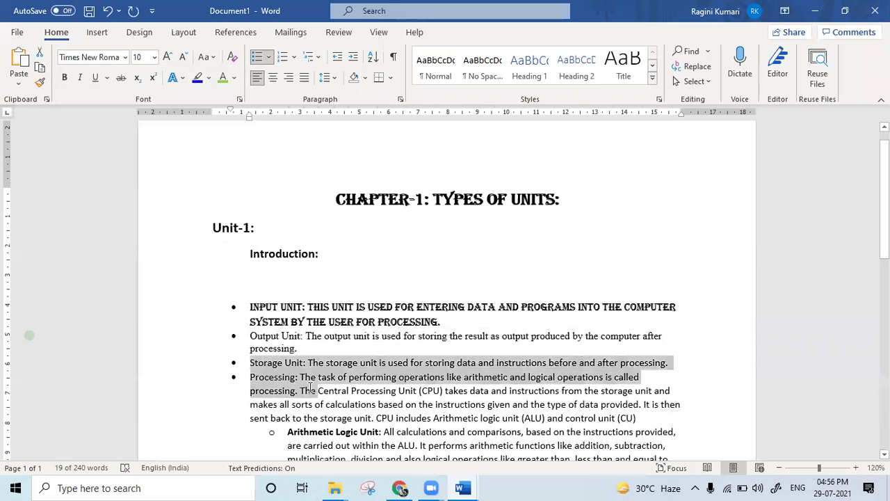
click(125, 57)
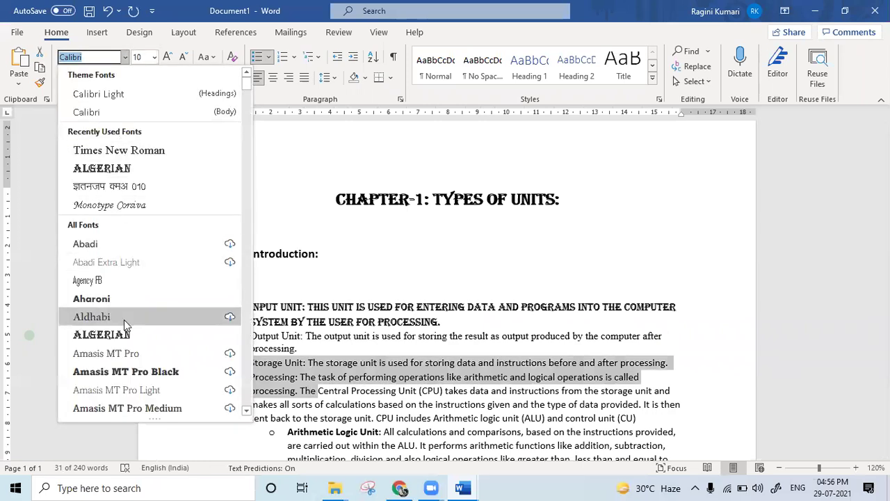
click(127, 371)
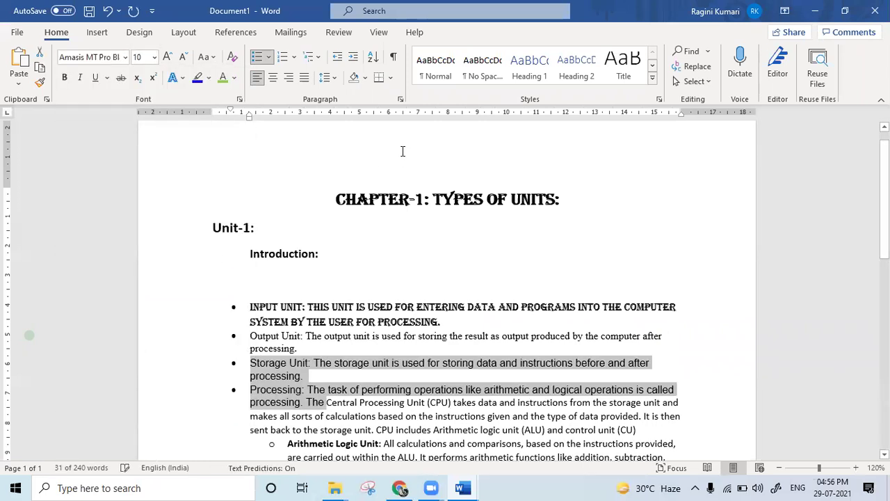
click(382, 136)
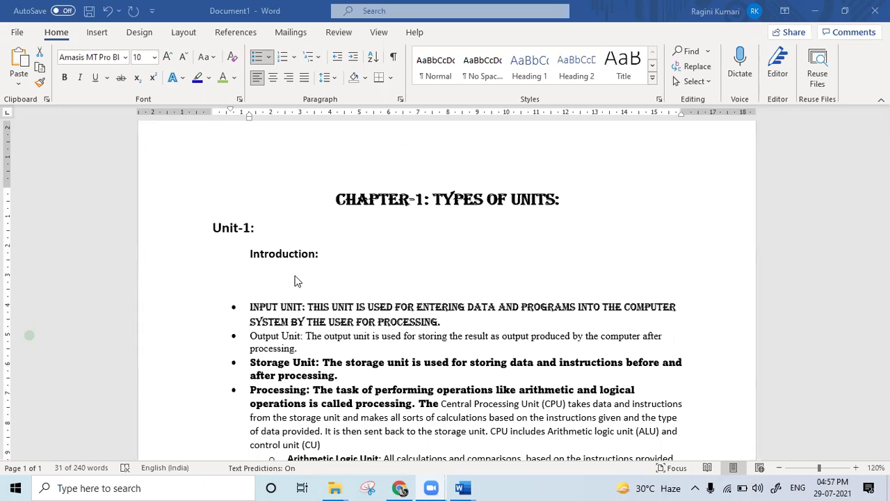
scroll(384, 316, up, 1)
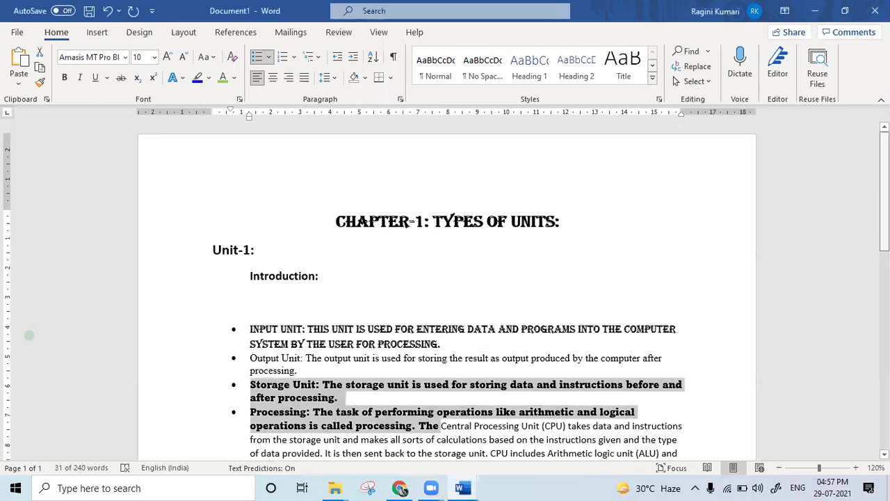
scroll(716, 323, down, 2)
click(493, 437)
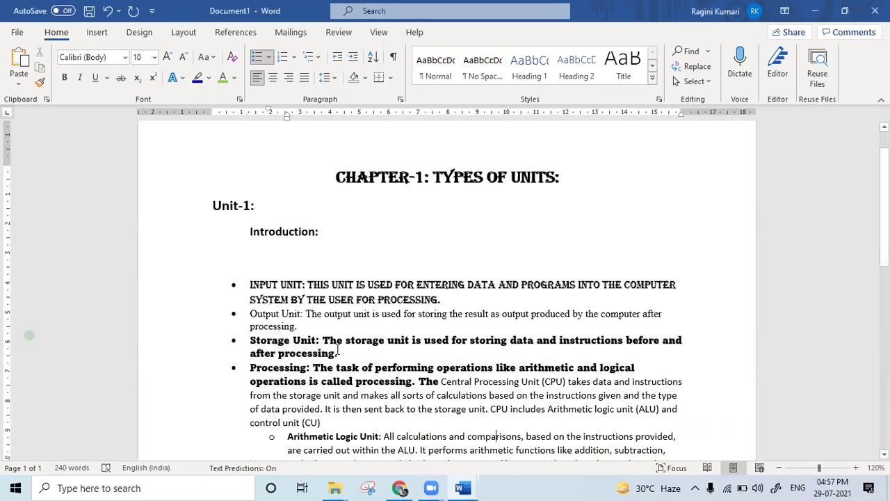
Set the font of the text from "Input Unit" through the start of the "Processing" paragraph to Calibri (Body)
drag(250, 285, 443, 409)
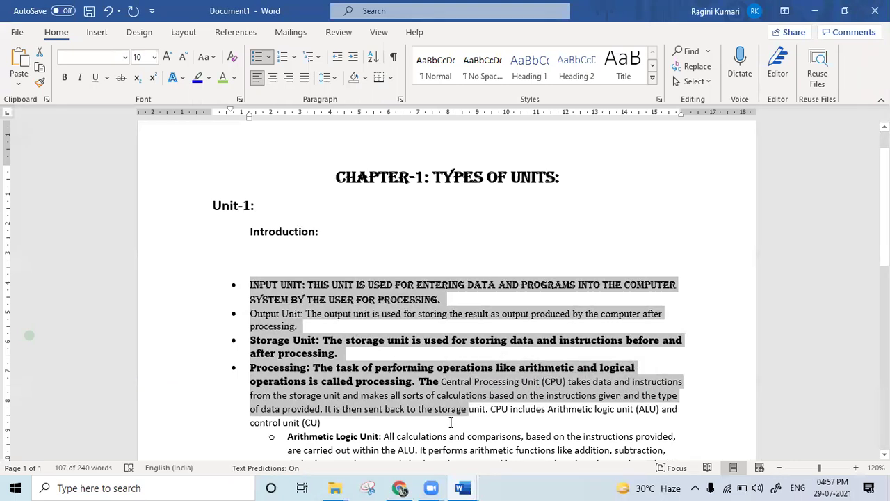
click(517, 402)
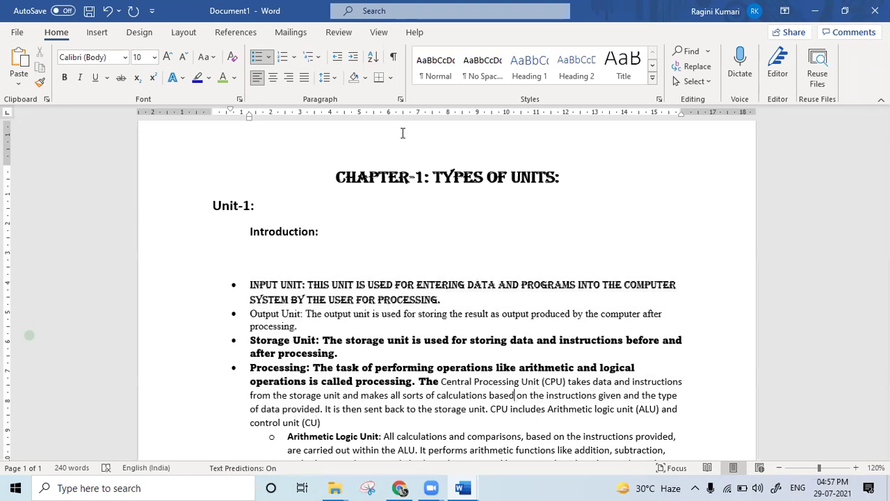
click(307, 232)
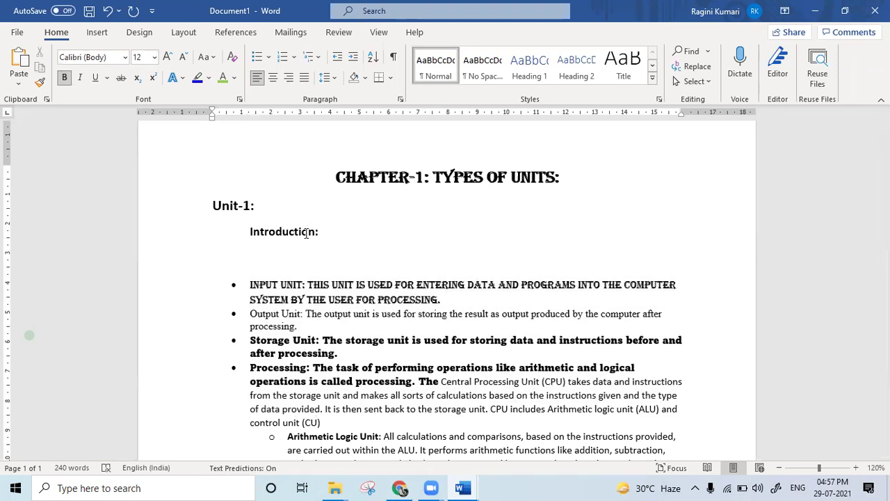
drag(250, 284, 440, 381)
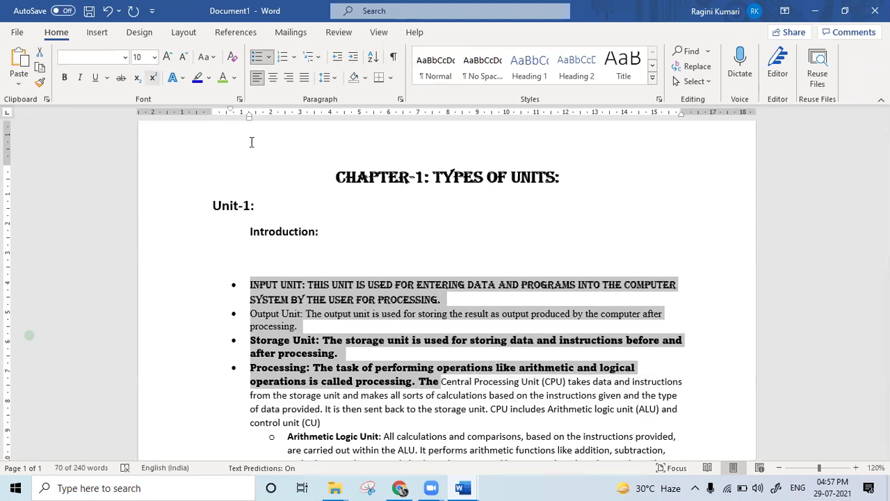
click(125, 58)
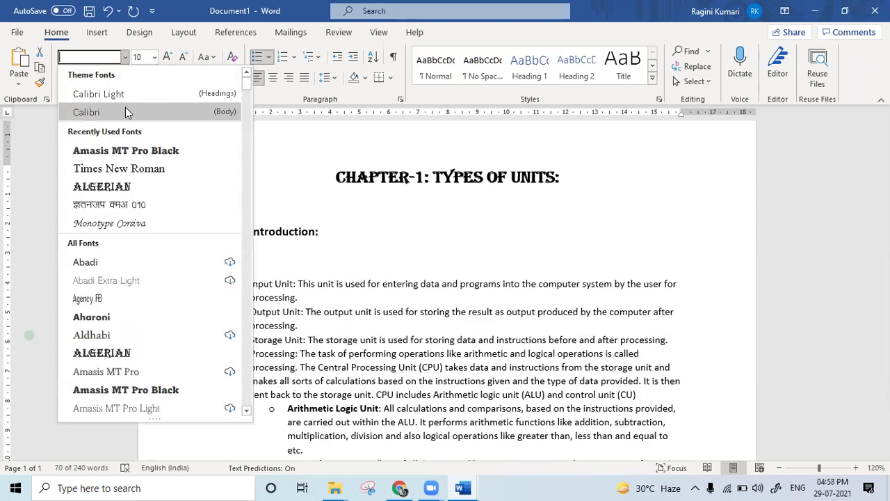
click(127, 113)
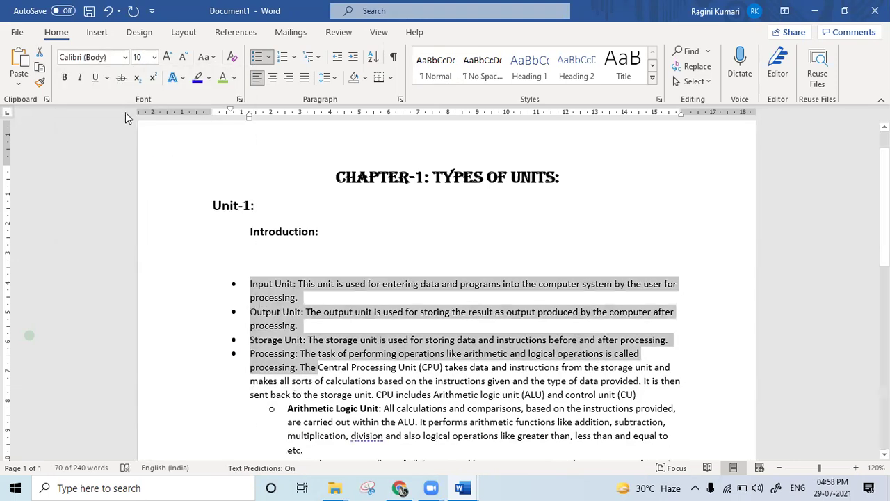
click(299, 376)
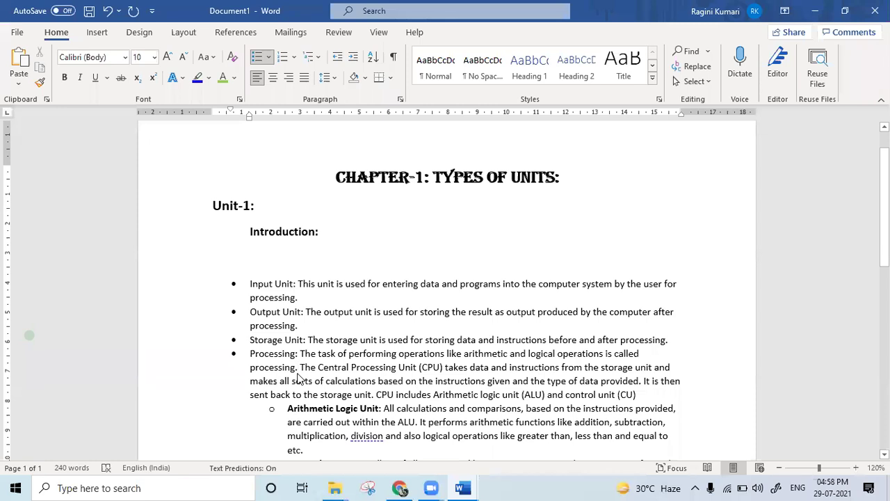
Highlight the "Arithmetic Logic Unit" label in blue
click(286, 407)
drag(288, 408, 380, 408)
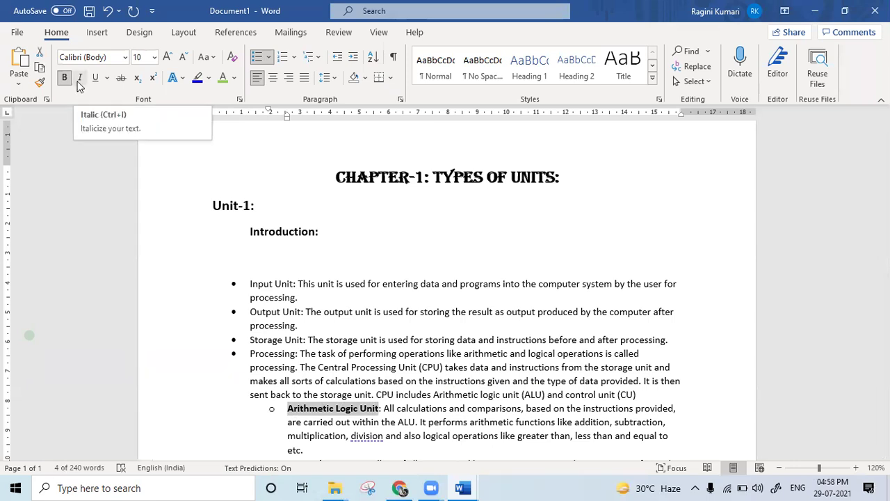
click(197, 77)
key(Right)
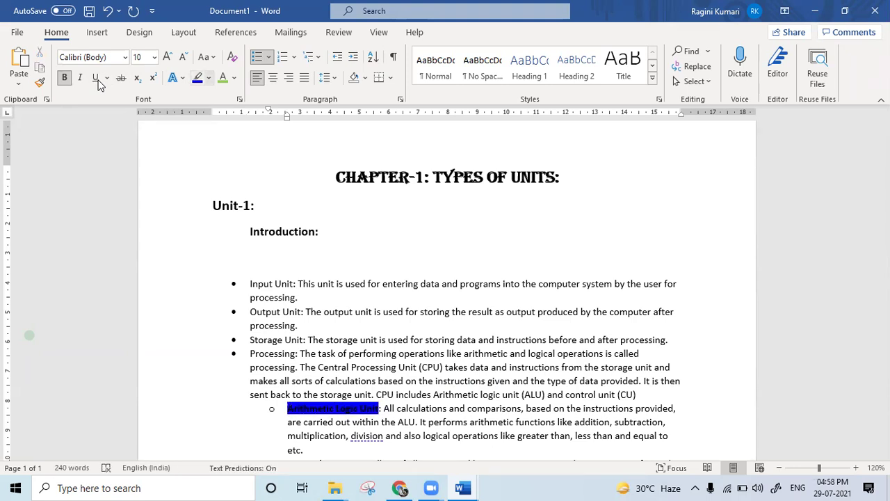
Change the highlight on the "Arithmetic Logic Unit" label to yellow
click(207, 77)
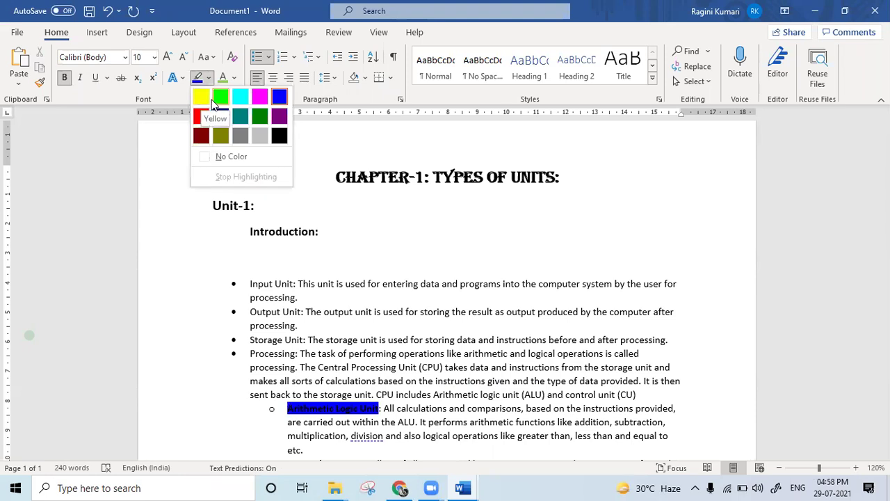
click(207, 101)
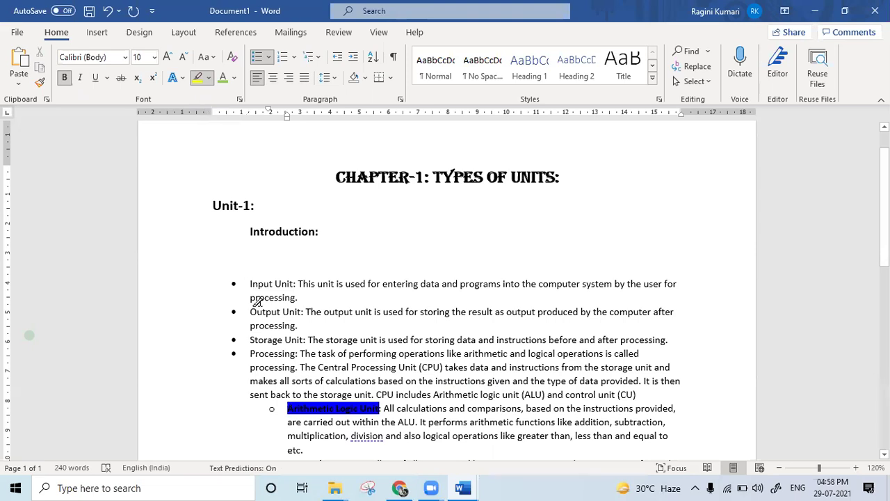
drag(281, 408, 379, 409)
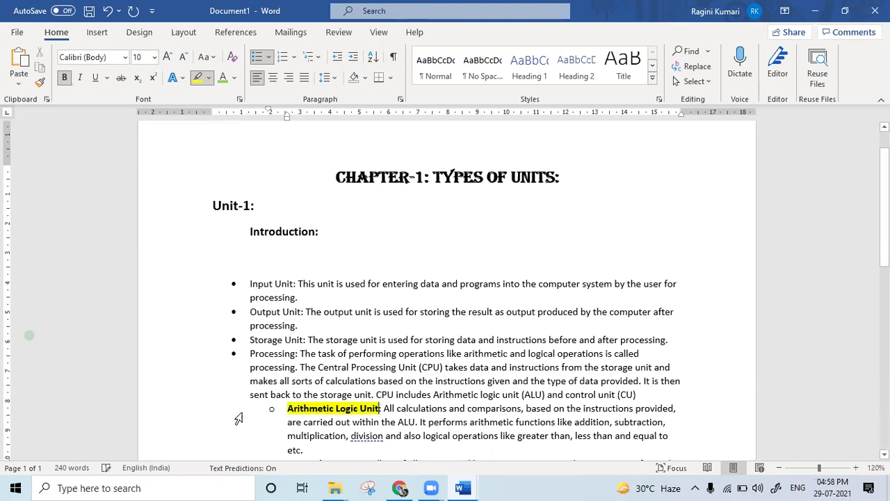
click(427, 422)
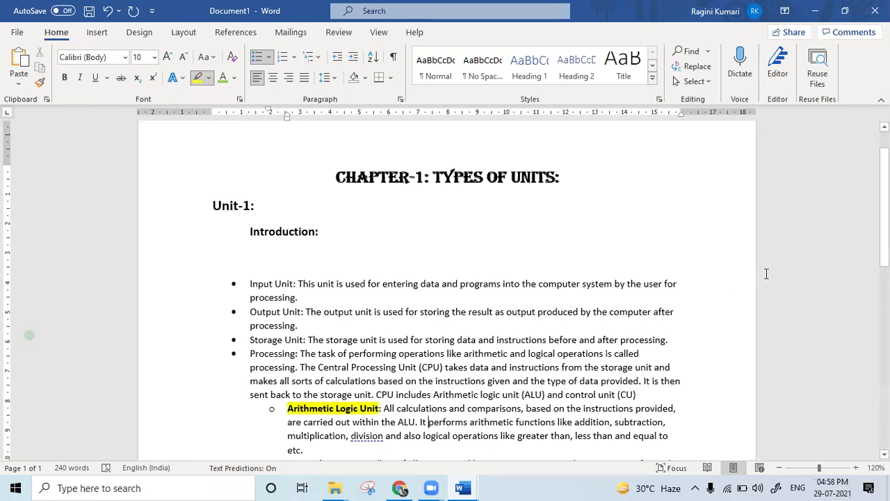
Highlight the "Control Unit:" and "Memory Unit:" labels in yellow
scroll(883, 209, down, 2)
scroll(883, 209, down, 3)
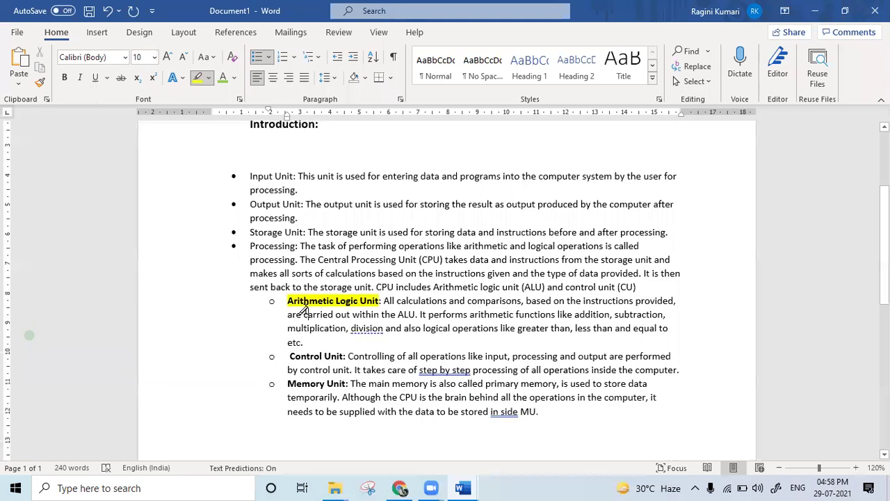
click(309, 314)
drag(288, 356, 343, 359)
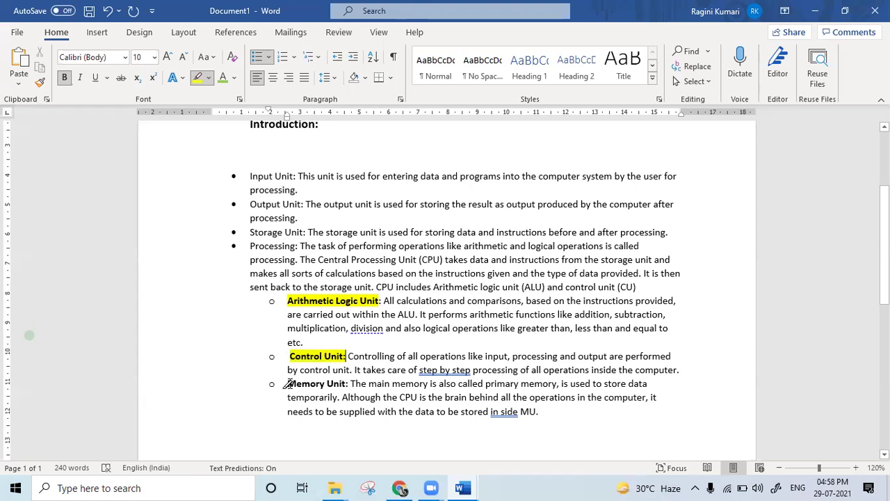
drag(286, 384, 344, 386)
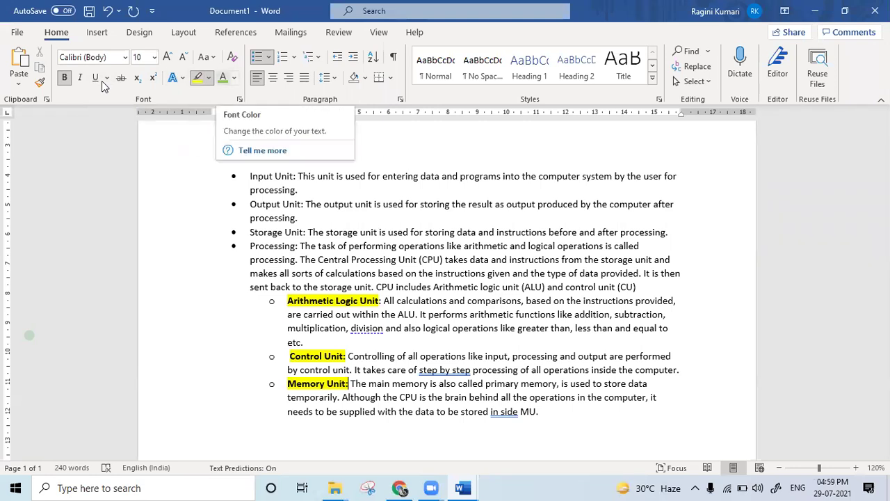
Highlight the "Input Unit:" label in the first bullet in yellow
click(280, 201)
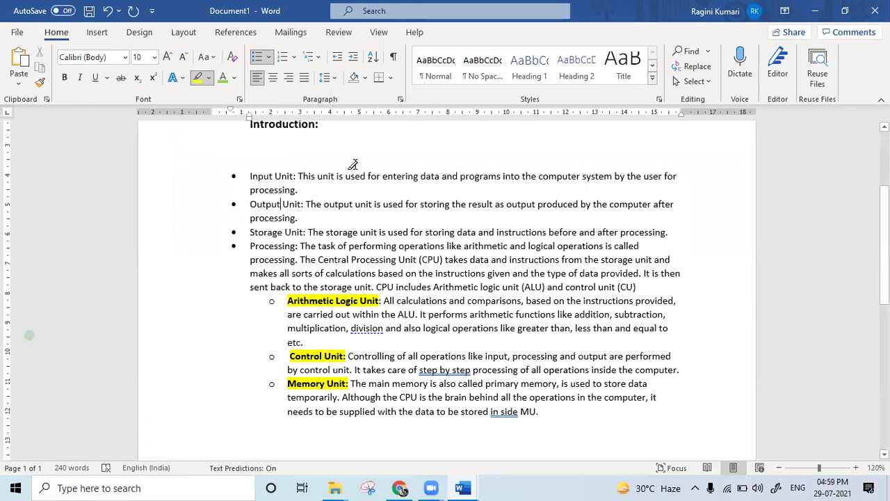
double_click(393, 151)
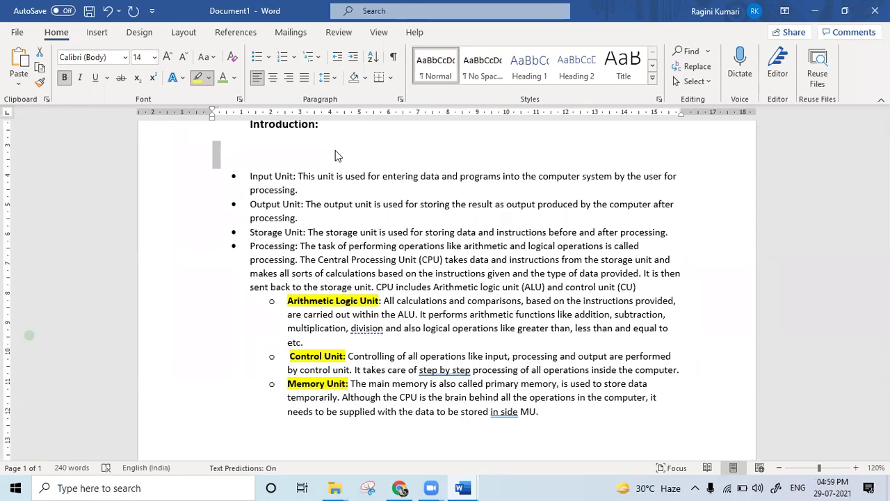
click(335, 154)
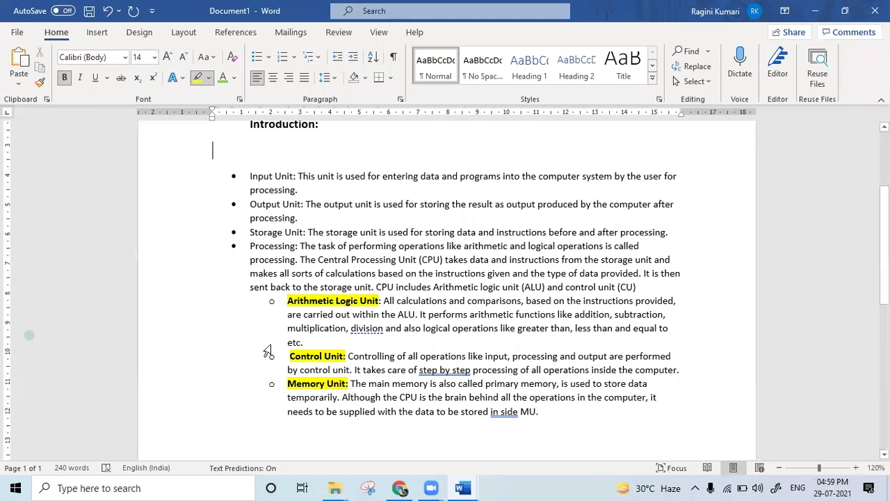
click(218, 144)
drag(246, 176, 298, 176)
key(ctrl+alt+h)
click(257, 149)
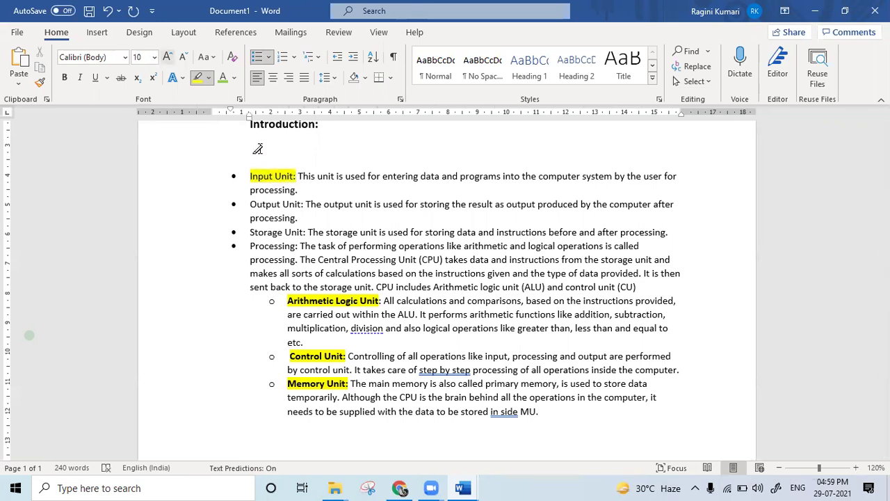
Increase the font size at the insertion point after "Input Unit:" to 12
click(154, 57)
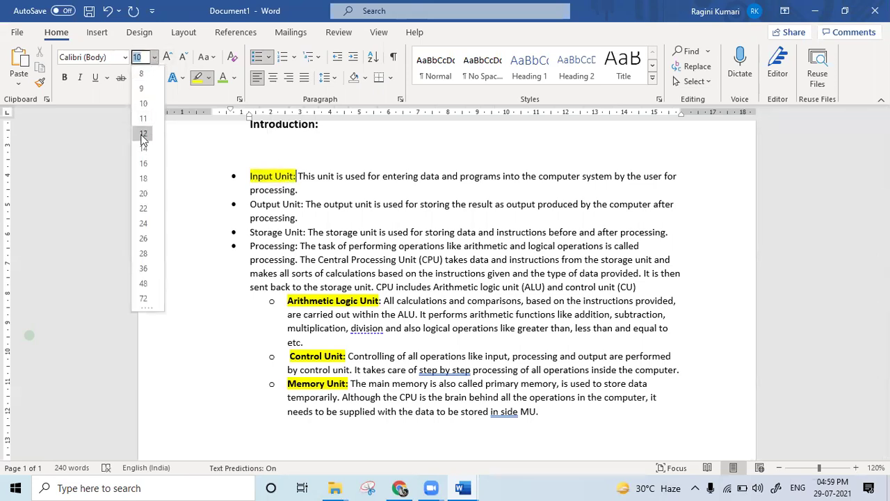
click(168, 56)
click(169, 56)
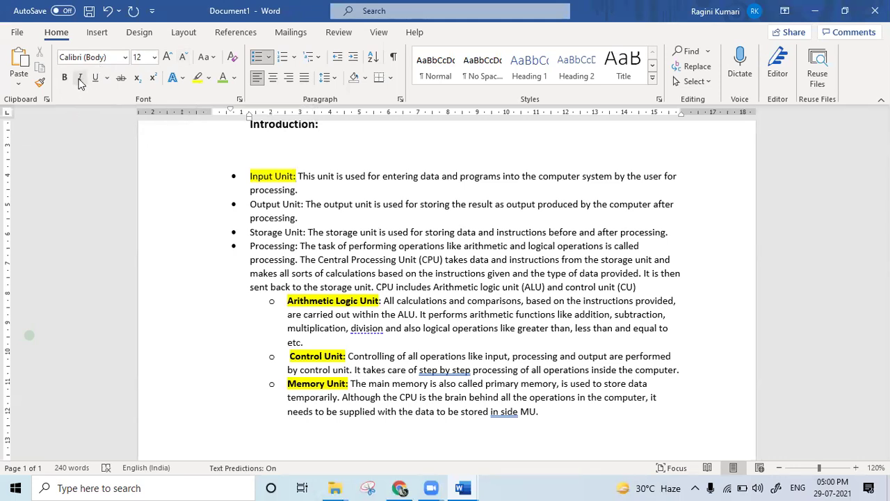
Make the "Output Unit:" label in the second bullet bold and italic
click(293, 266)
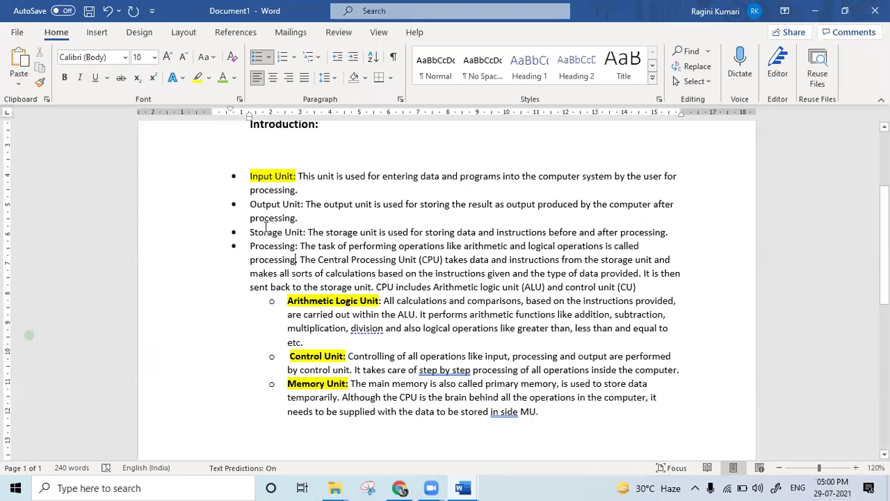
drag(250, 204, 306, 206)
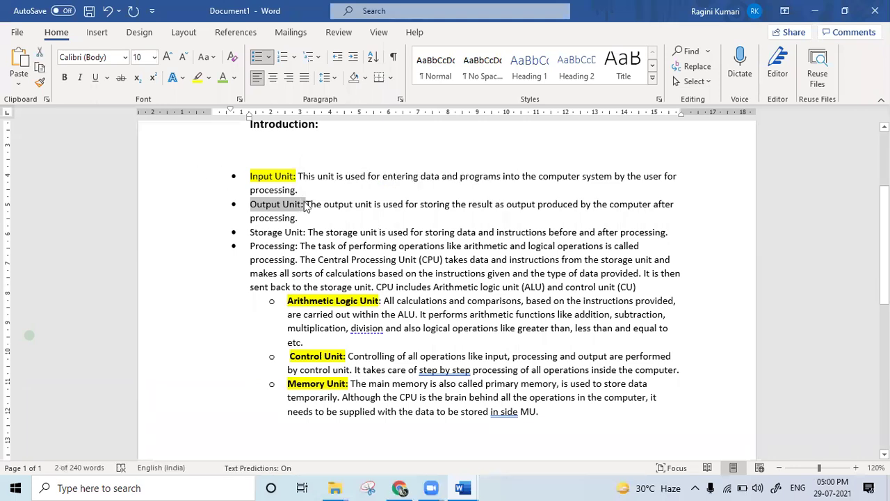
click(64, 78)
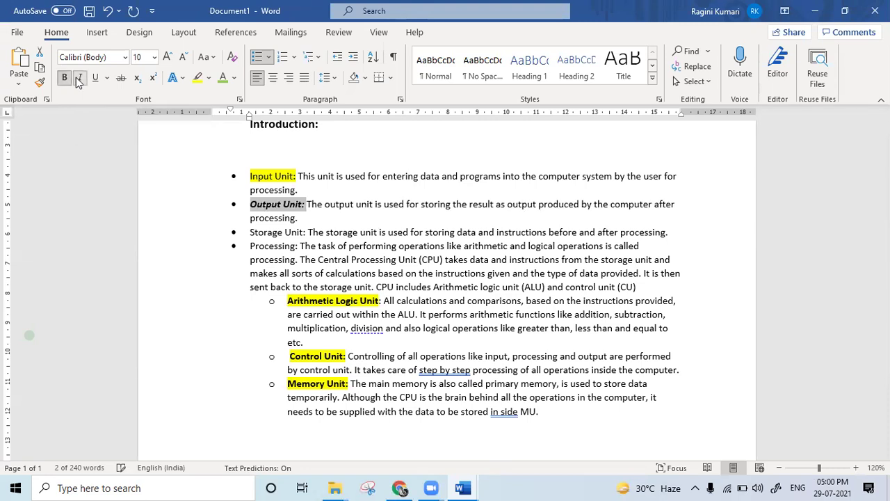
click(78, 81)
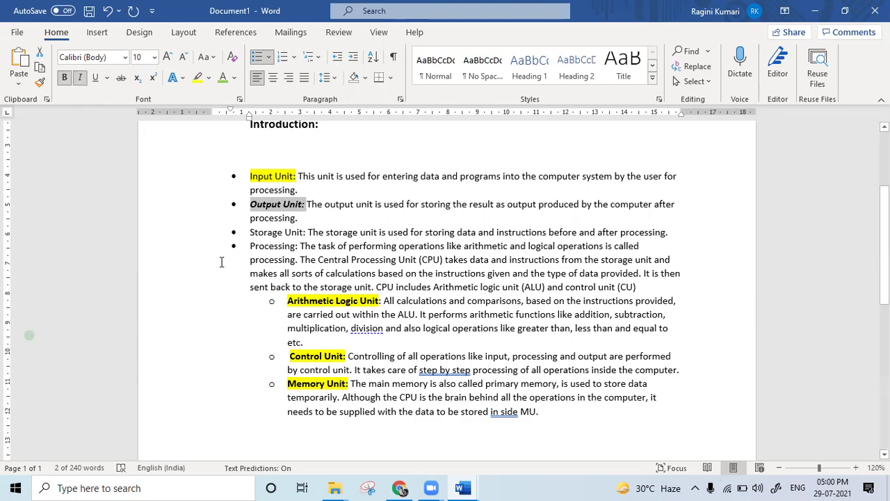
Turn italics off and back on for the "Output Unit:" label
scroll(221, 261, up, 5)
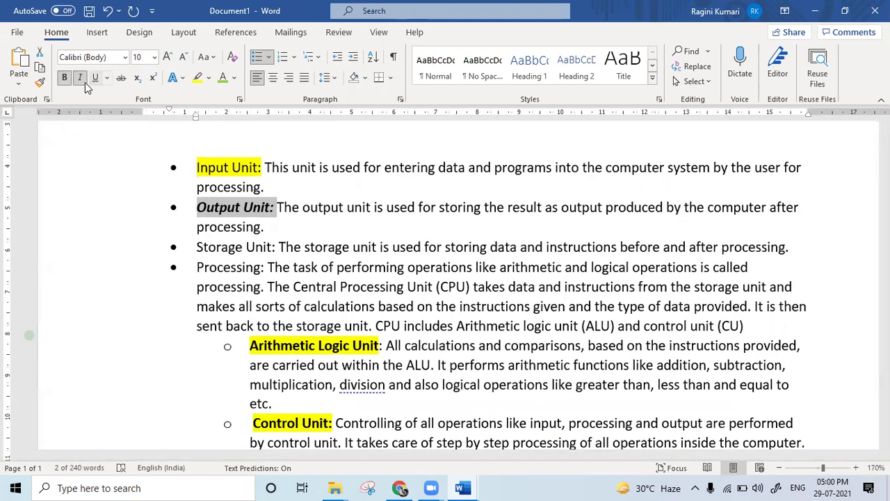
click(81, 79)
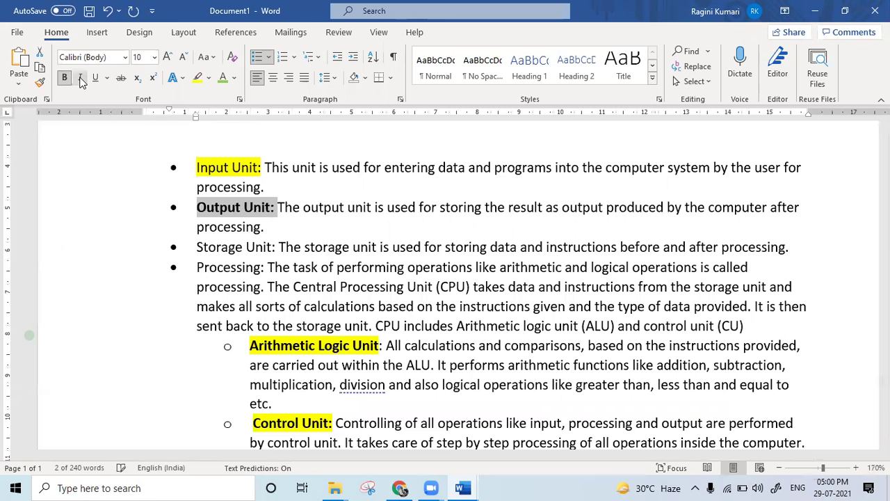
click(81, 79)
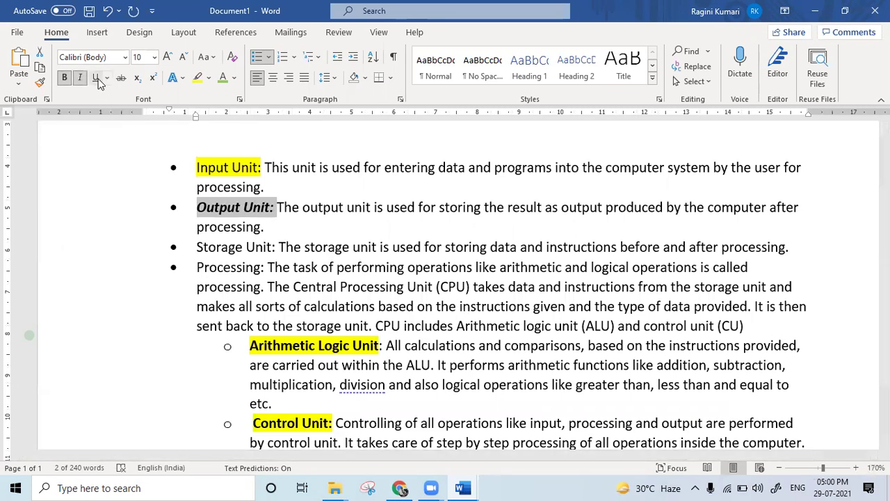
Apply a double underline to the "Output Unit:" label
click(98, 80)
click(106, 79)
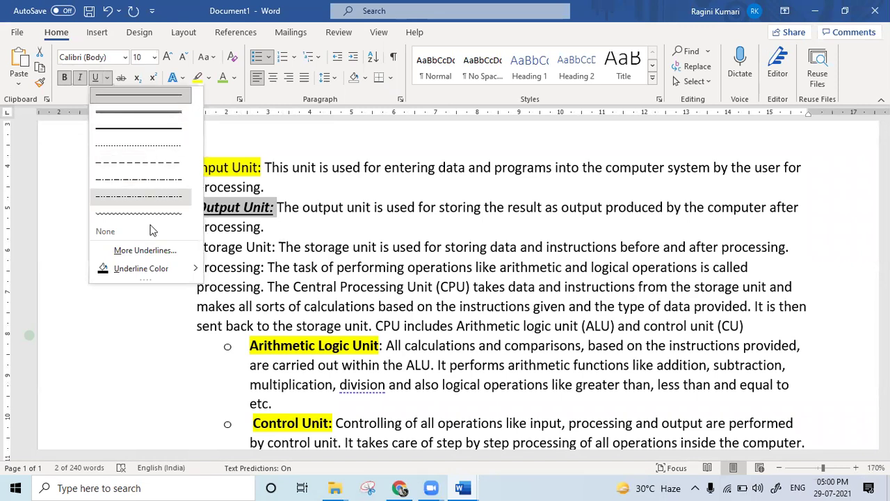
click(115, 122)
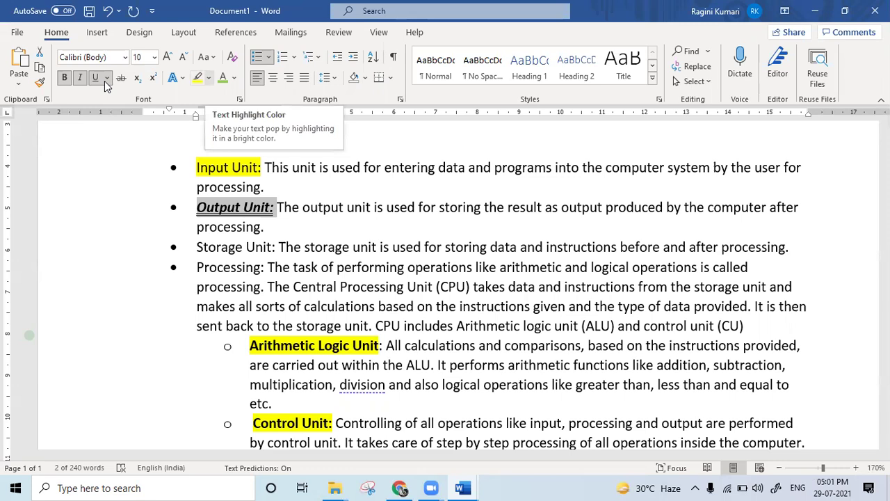
click(300, 267)
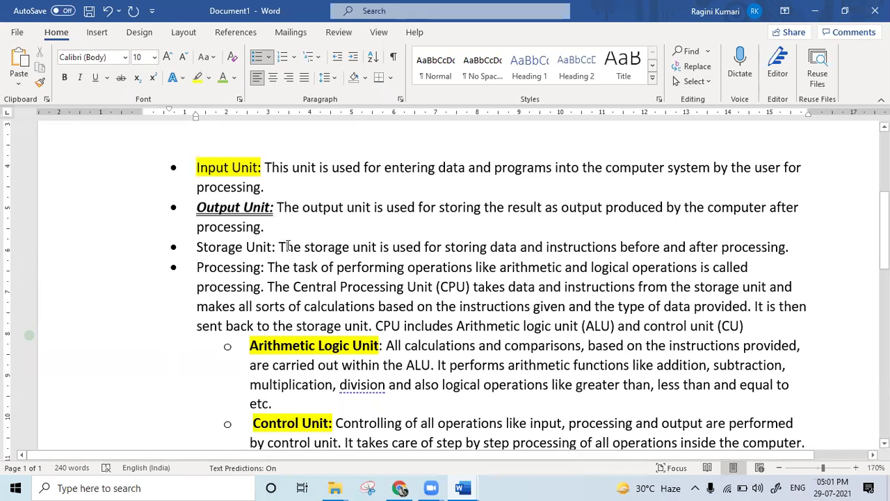
Highlight the text from "The storage unit is used" through the "Processing:" label in yellow
drag(281, 246, 264, 274)
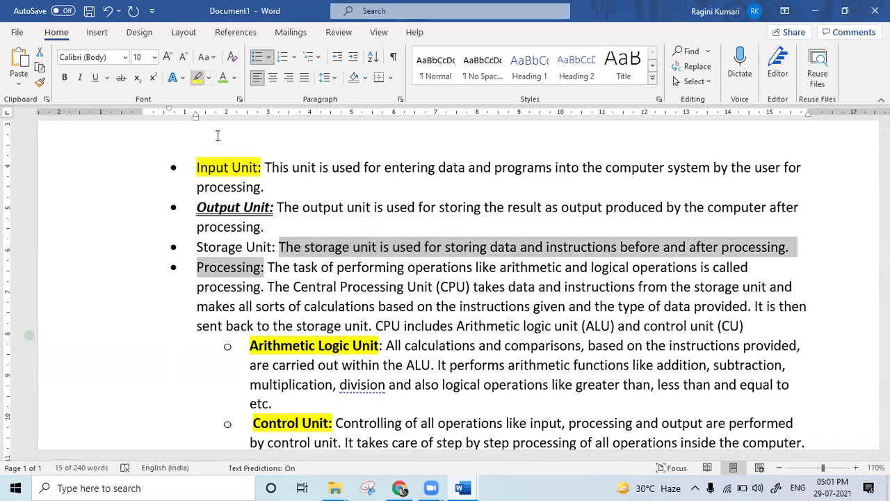
key(ctrl+alt+h)
key(Right)
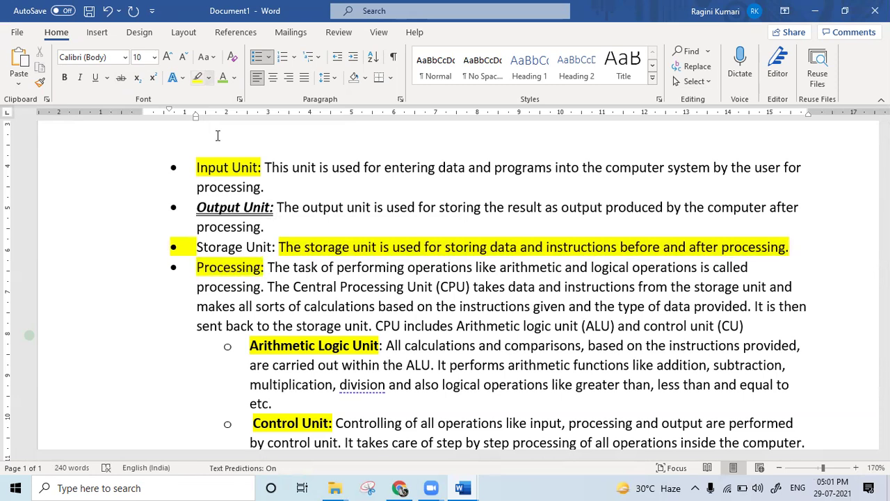
key(alt+h)
key(i)
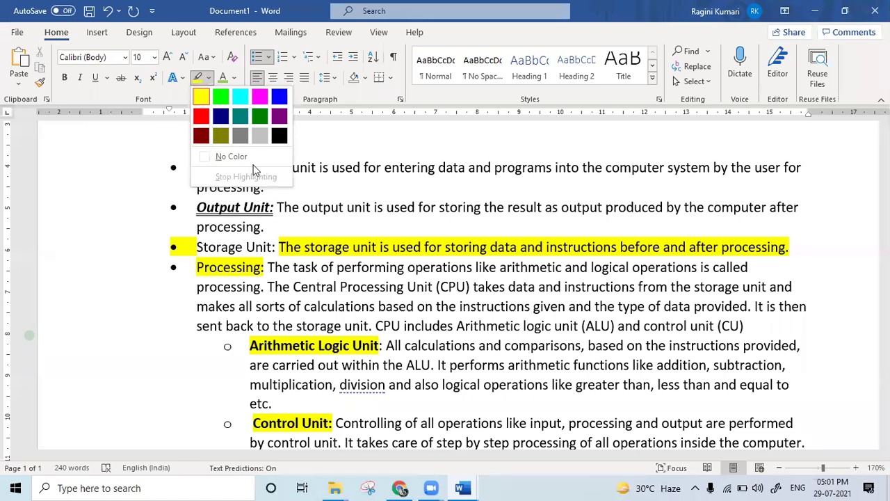
key(Escape)
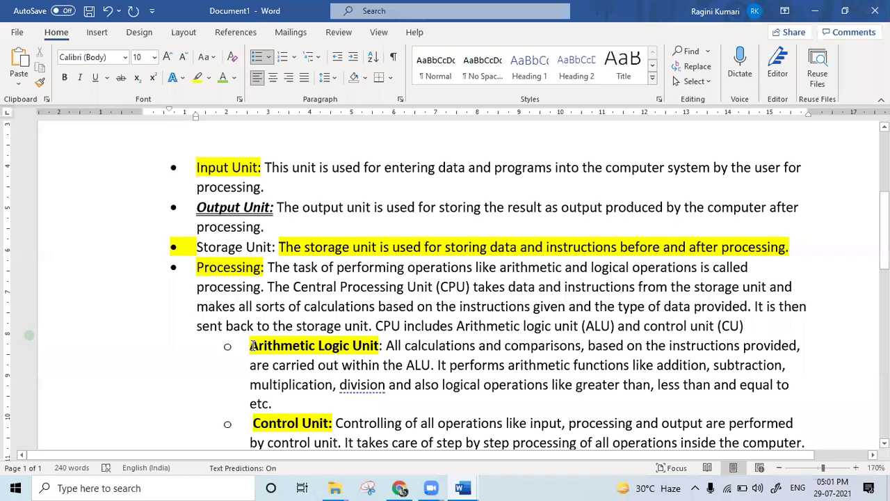
Change the highlight on the "Arithmetic Logic Unit" label to dark blue
drag(253, 346, 379, 350)
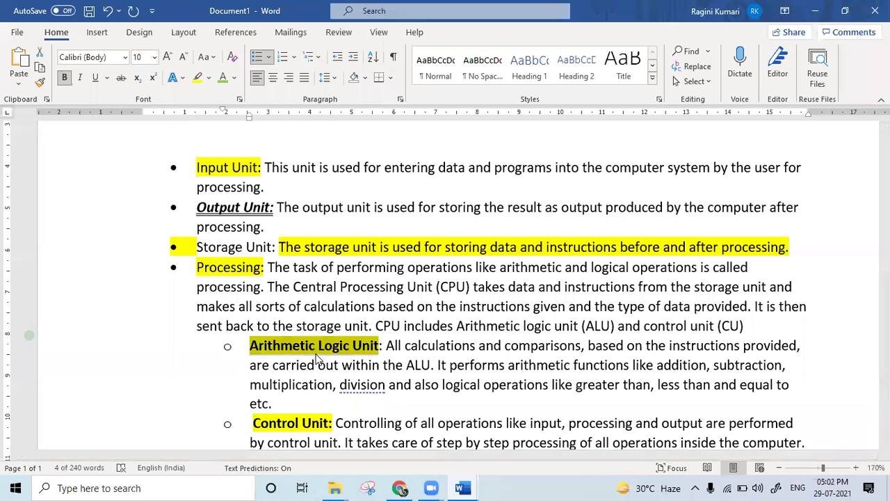
click(208, 77)
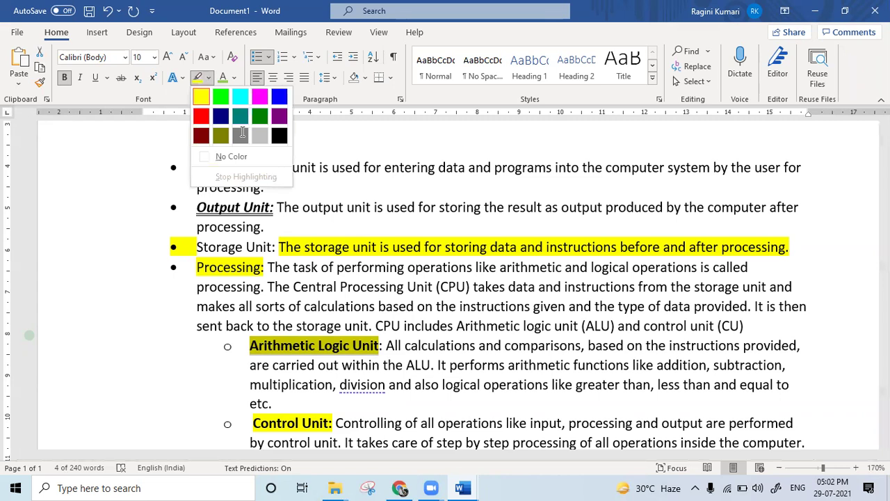
click(219, 114)
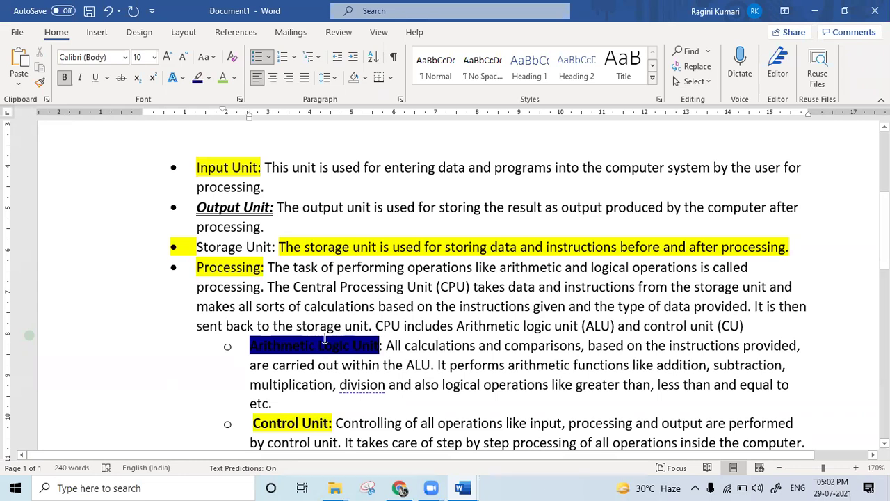
click(308, 366)
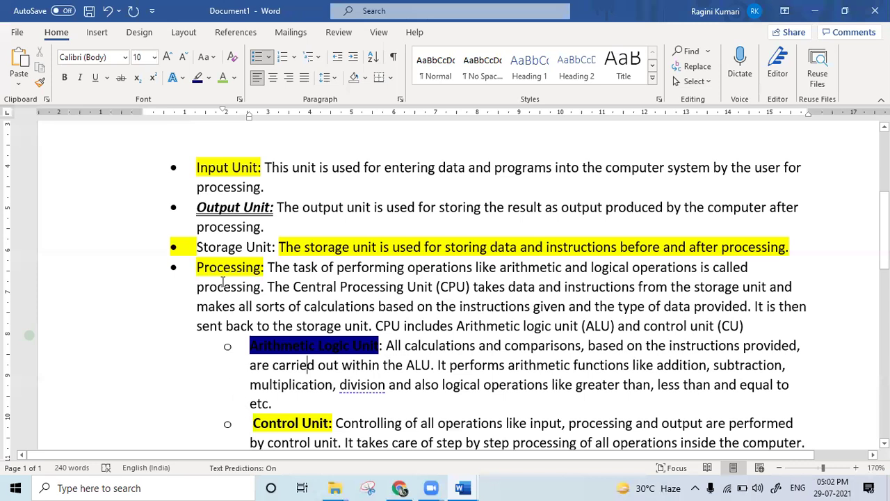
Highlight the "Output Unit:" label in black
drag(197, 207, 274, 208)
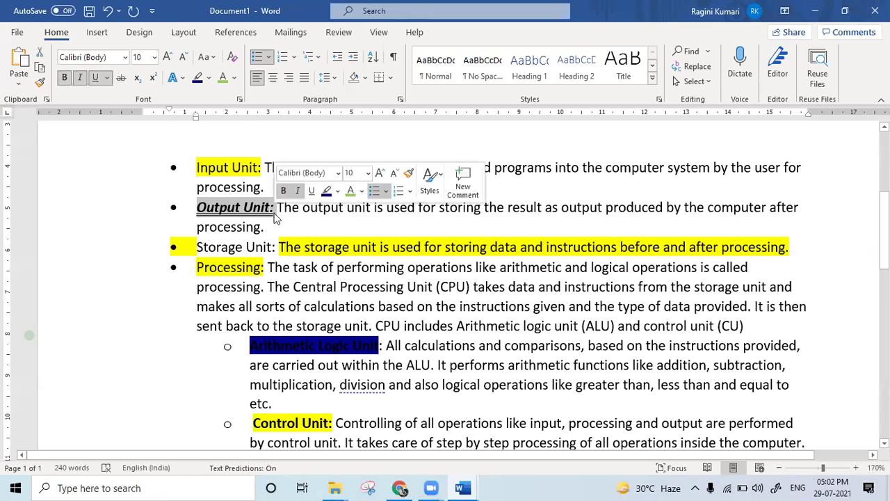
click(208, 78)
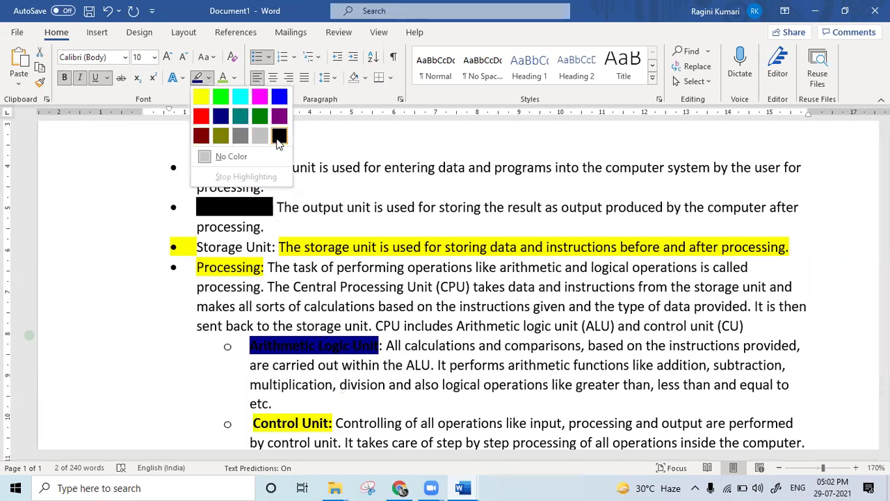
click(278, 136)
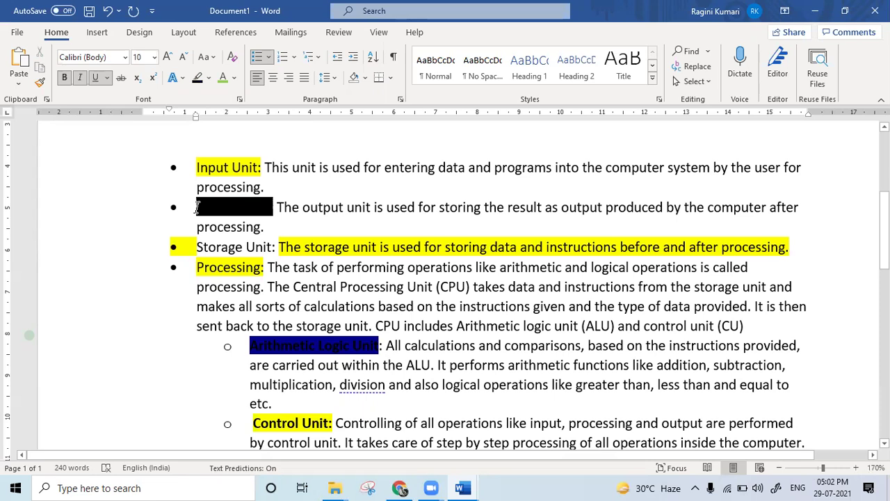
Try a light blue theme shade as the font colour of the "Output Unit:" label, and set it to standard red
drag(233, 208, 271, 207)
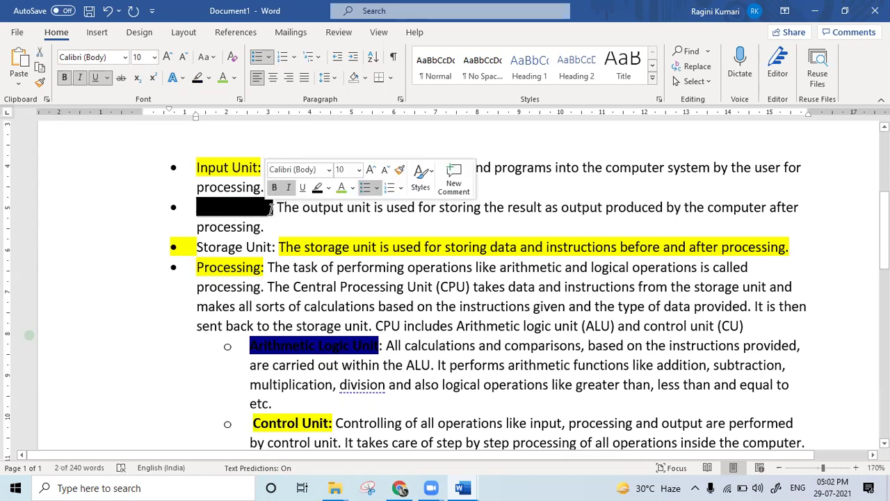
click(272, 208)
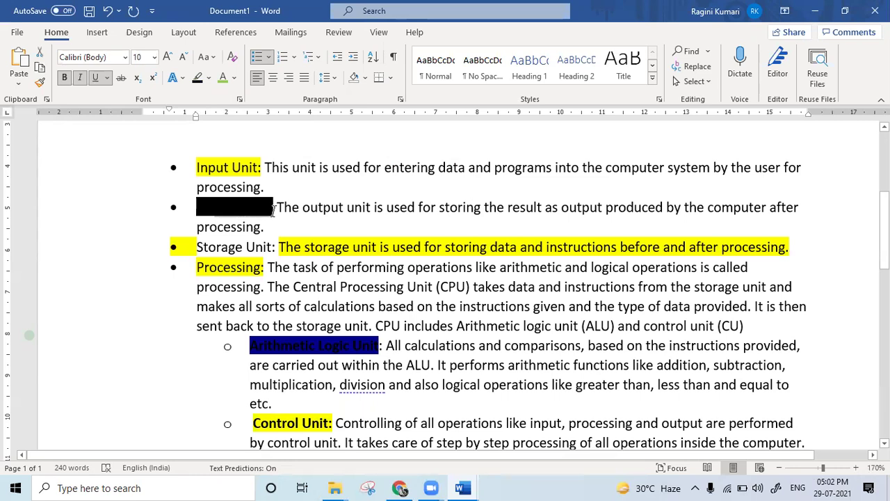
key(shift+Home)
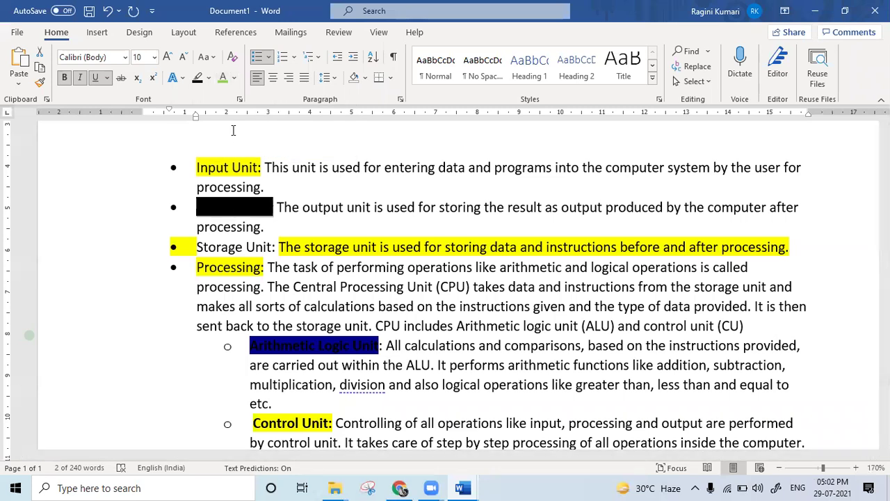
click(235, 77)
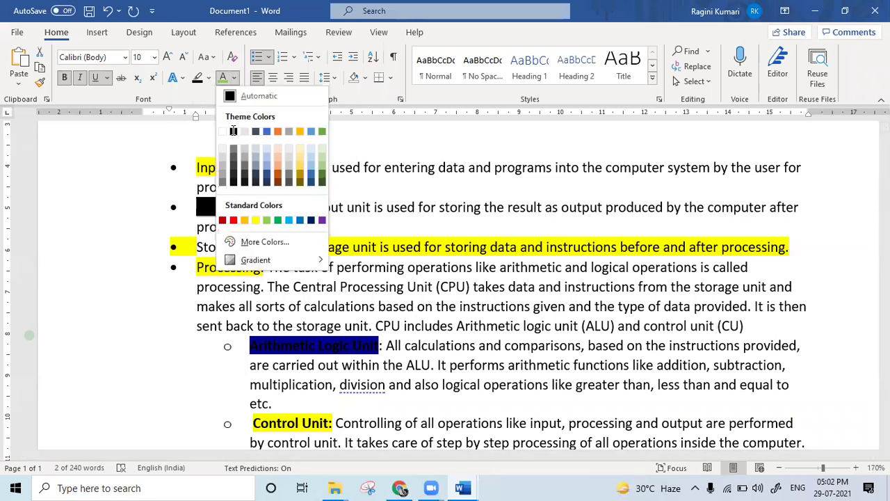
click(313, 150)
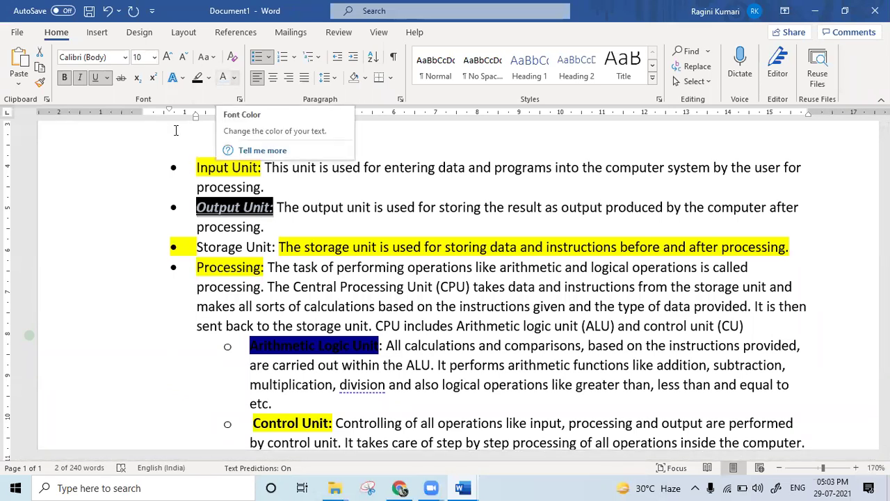
click(234, 78)
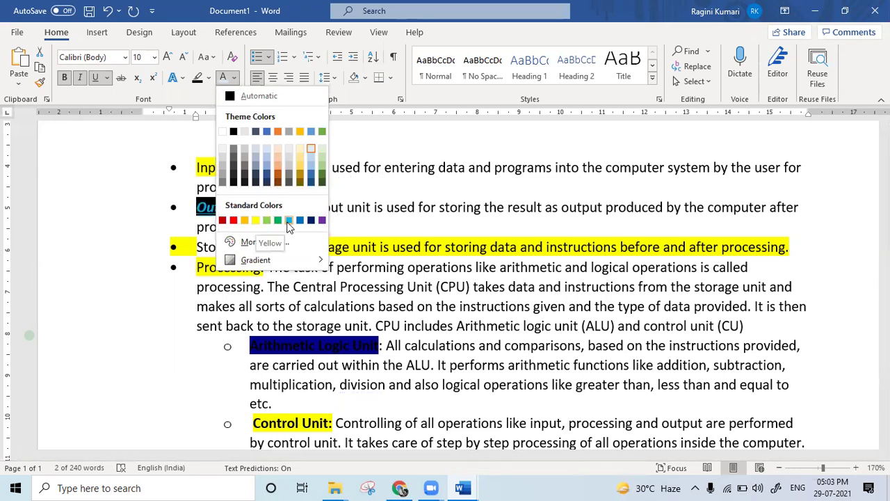
click(234, 221)
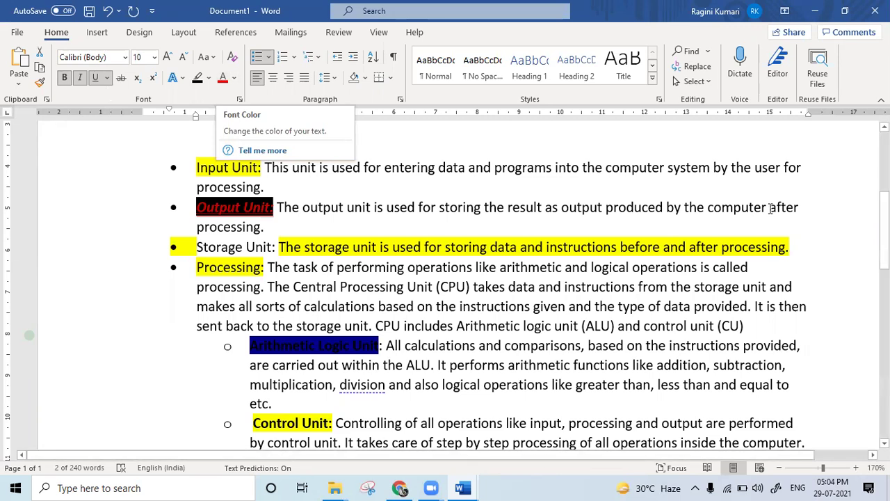
Below the list, add the paragraph "OBJECT IS AN INSTANCE OF A CLASS AND THE BASIC COMPONENT OF DESIGN ABSTRACTION OF MODULS OF THE SOFTWARE"
scroll(29, 335, down, 5)
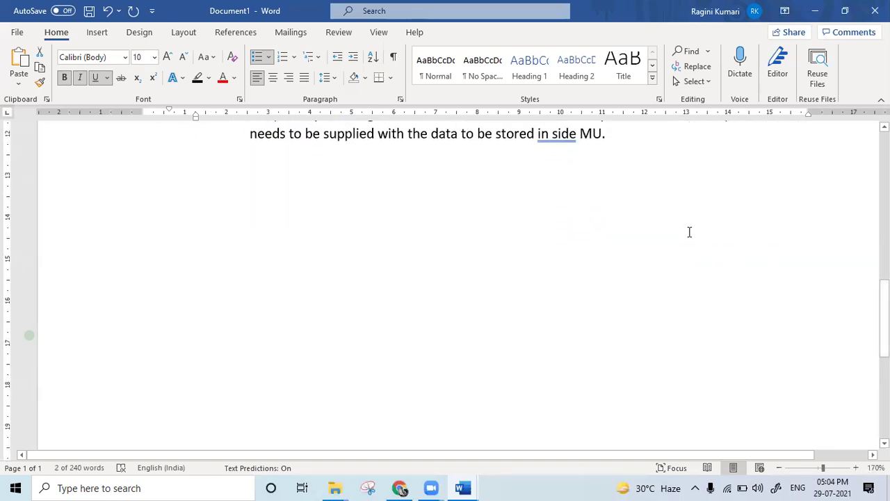
click(634, 151)
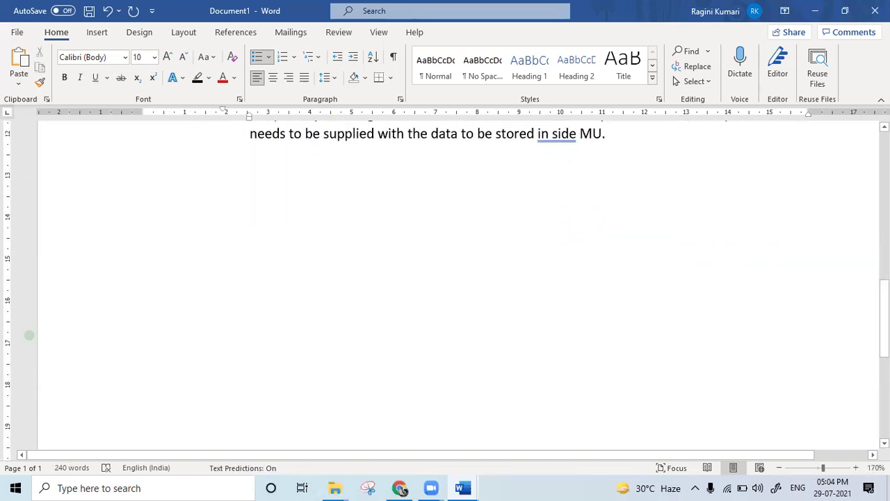
key(Return)
key(Return)
key(Return)
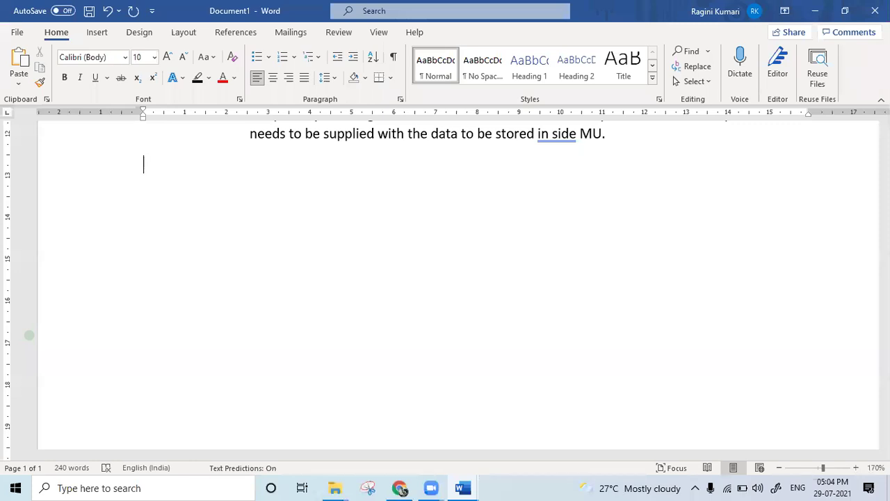
text(O)
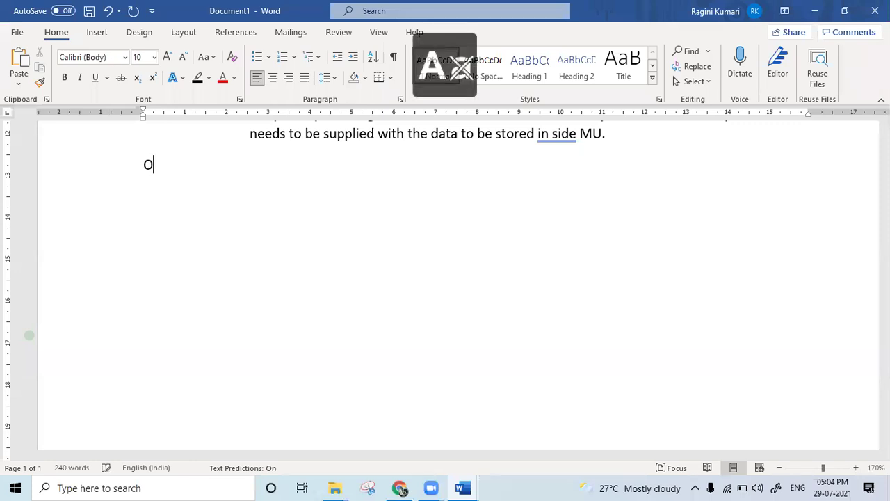
text(BJEC)
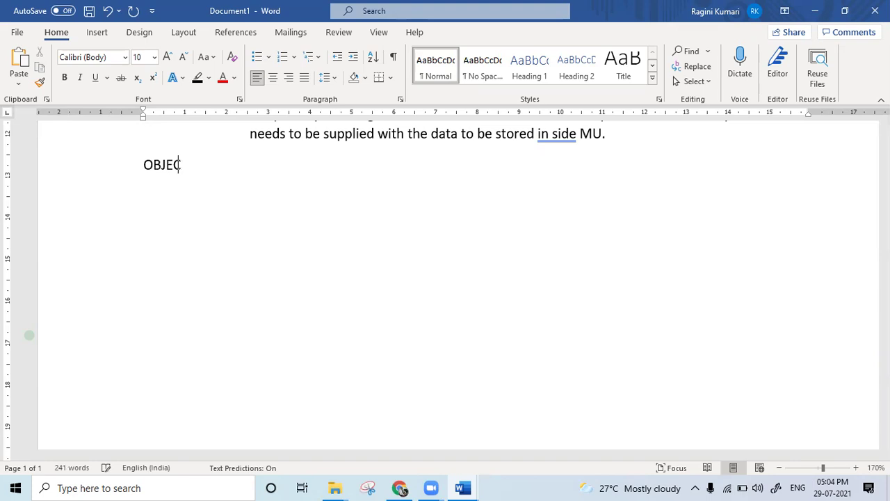
text(T IS AN INSTANCE )
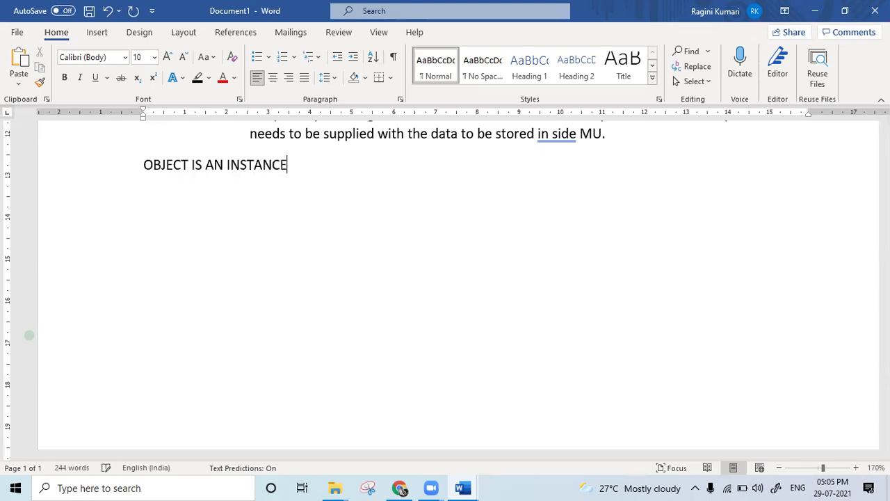
text(OF A CLASS AND TH)
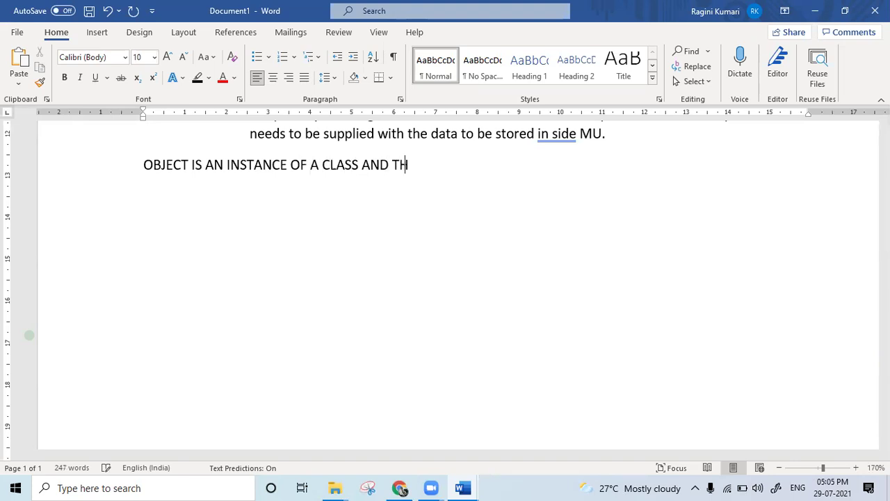
text(E BASIC COMPO)
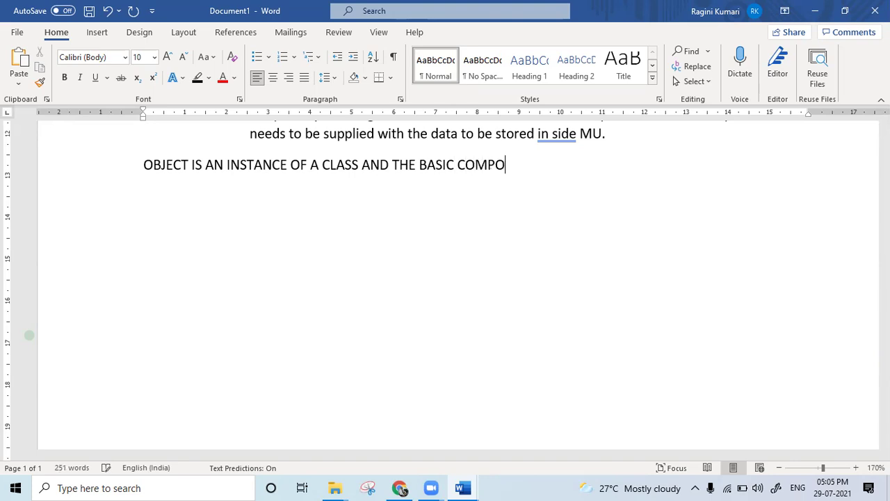
text(NENT OF DESI)
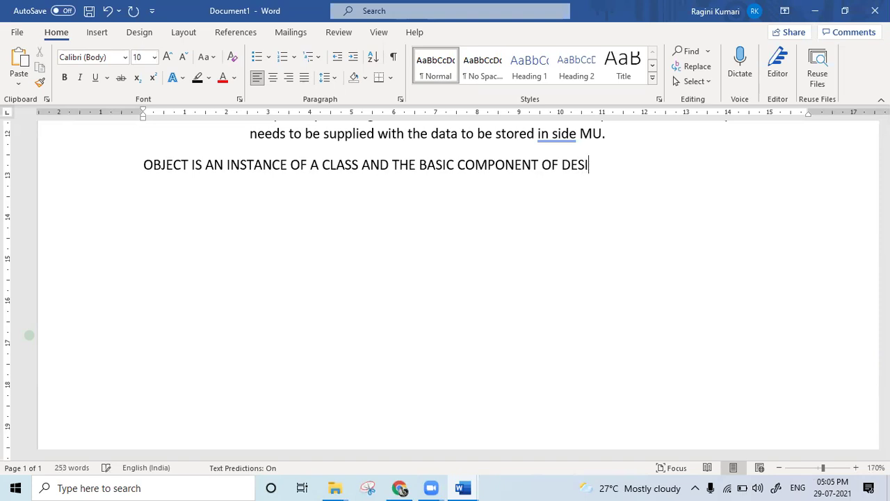
text(GN ABSTR)
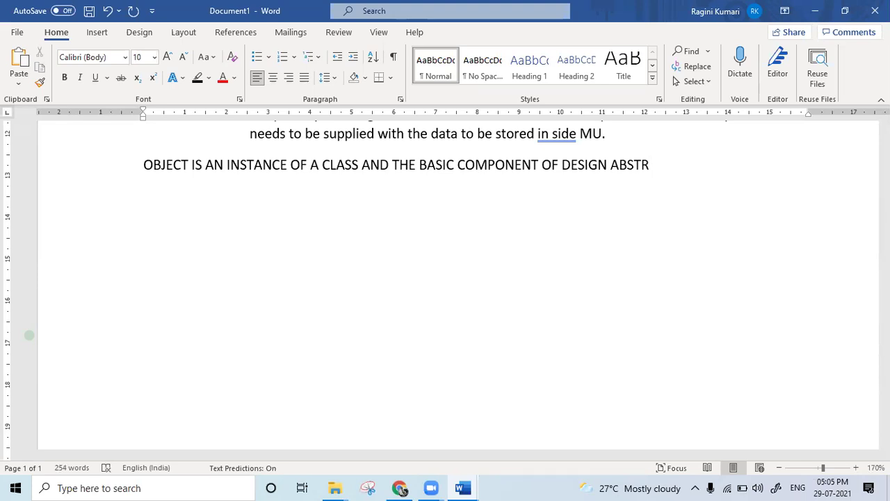
text(ACTION OF M)
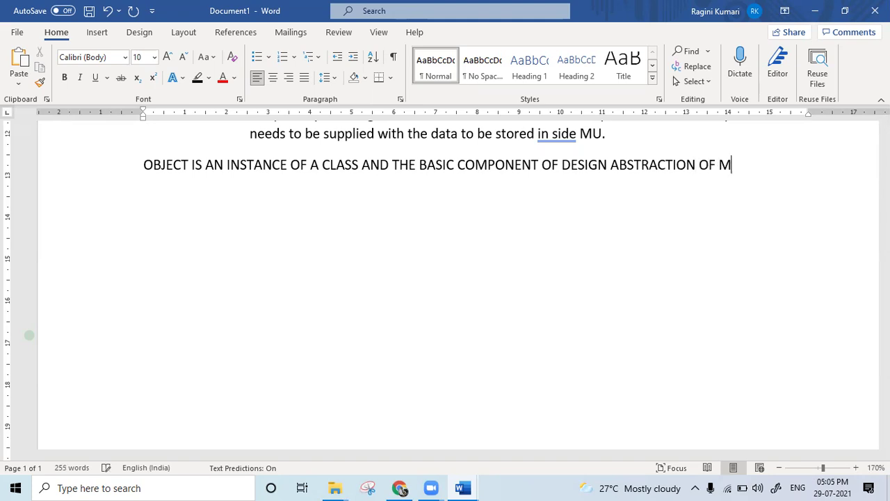
text(ODULS)
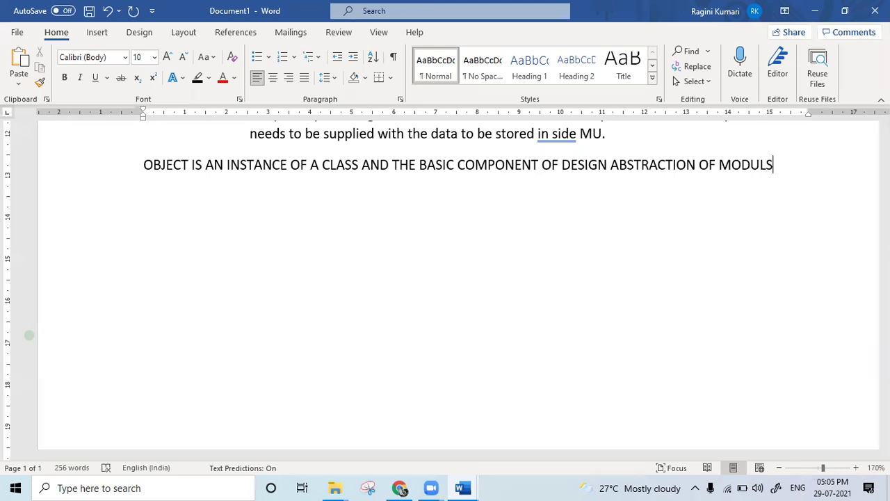
text( OF THE)
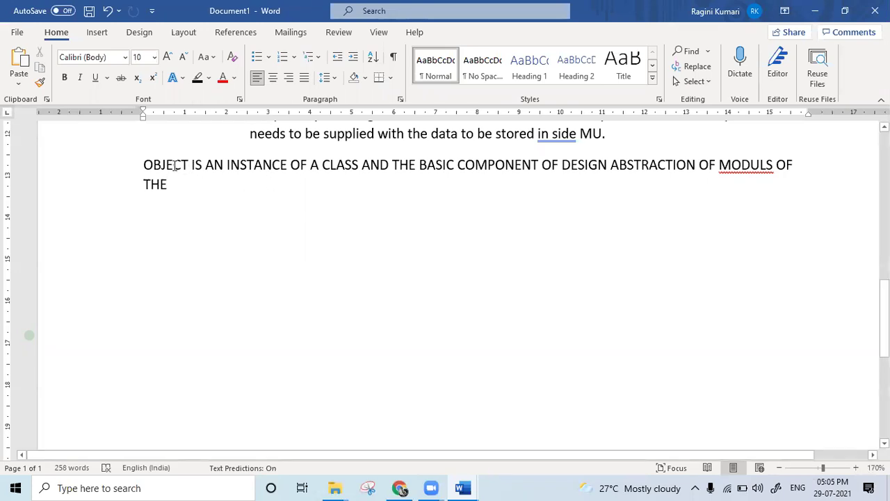
drag(140, 164, 167, 184)
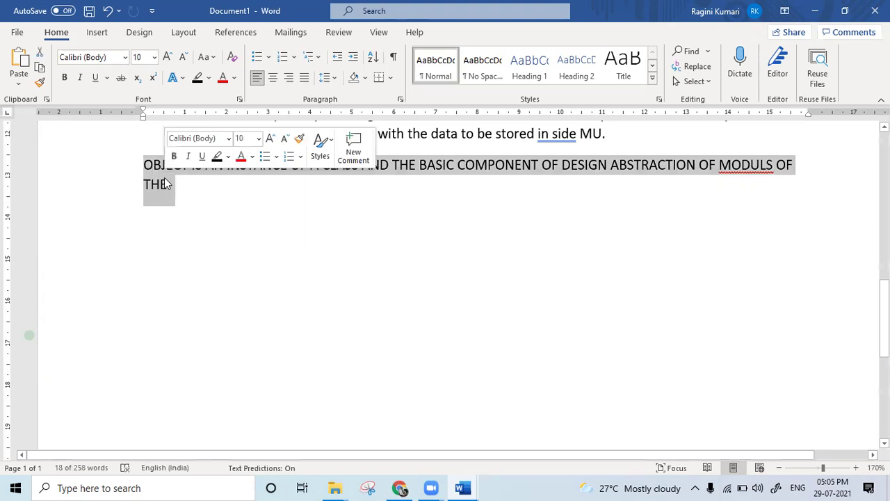
key(Right)
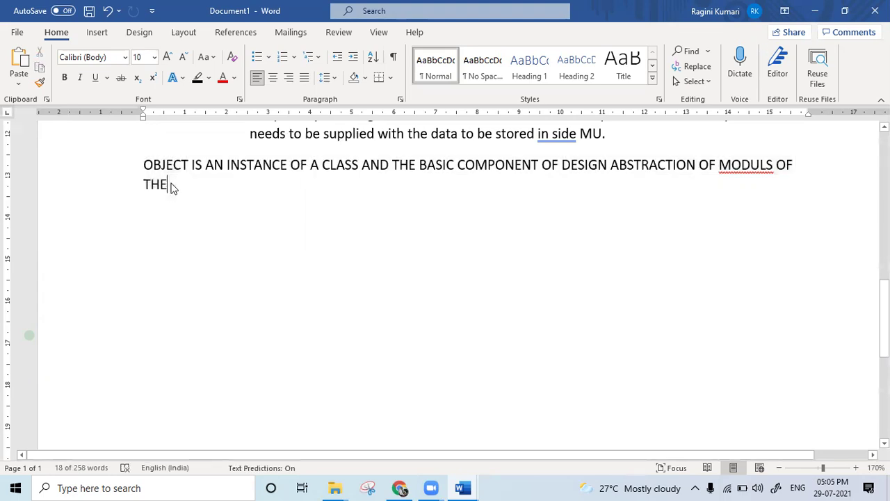
text(SOFTWARE)
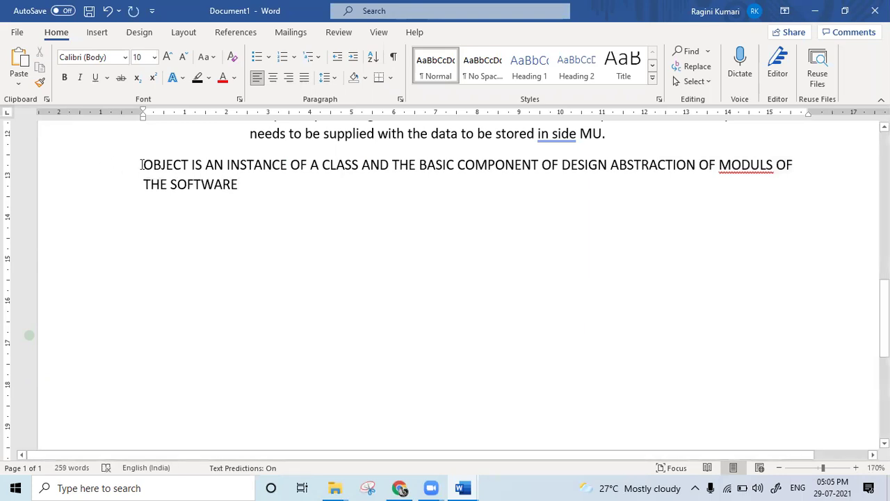
Copy the "OBJECT IS AN INSTANCE" sentence, end the original with a full stop and paste six copies after it
drag(143, 165, 237, 184)
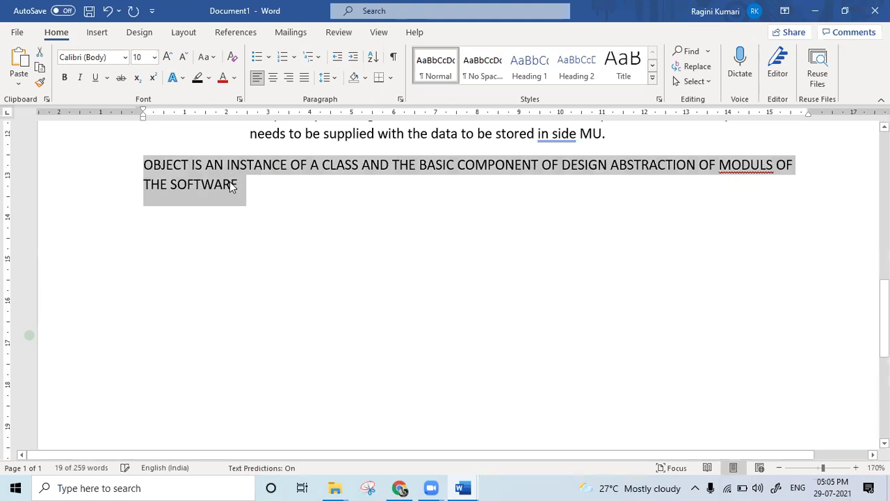
key(ctrl+c)
click(237, 183)
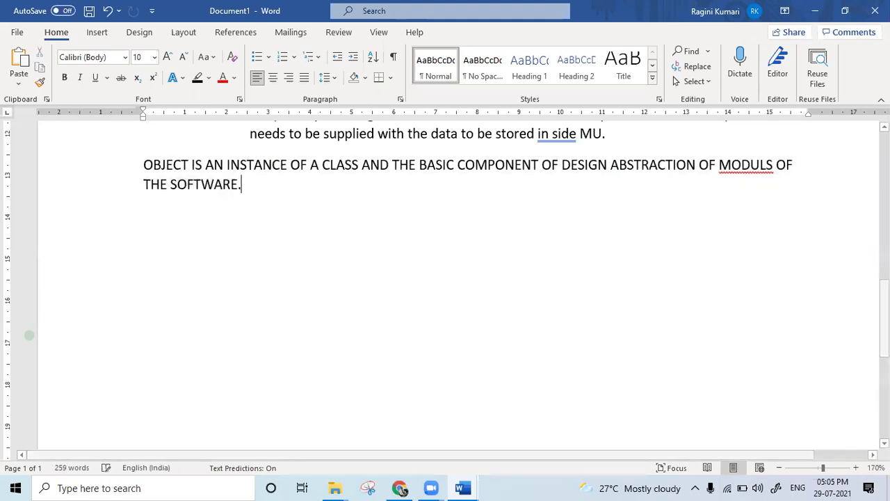
key(ctrl+v)
key(ctrl+v)
key(ctrl+v)
key(ctrl+v)
key(ctrl+v)
key(ctrl+v)
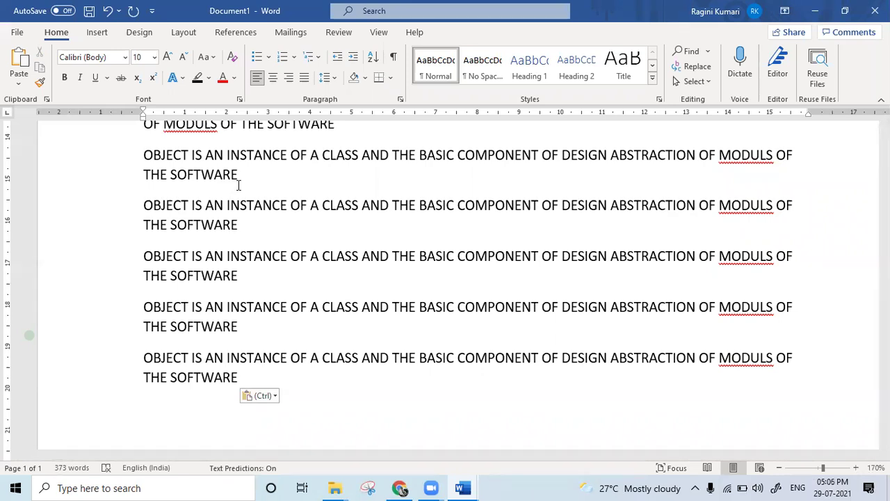
Join the pasted sentences, except the last copy, into one continuous paragraph by removing the paragraph breaks between them
click(354, 218)
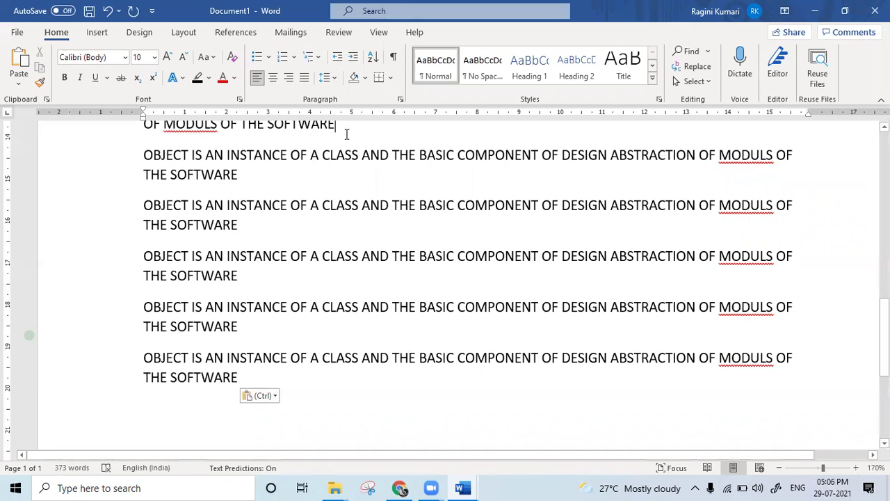
scroll(346, 134, up, 2)
click(346, 131)
key(ctrl+z)
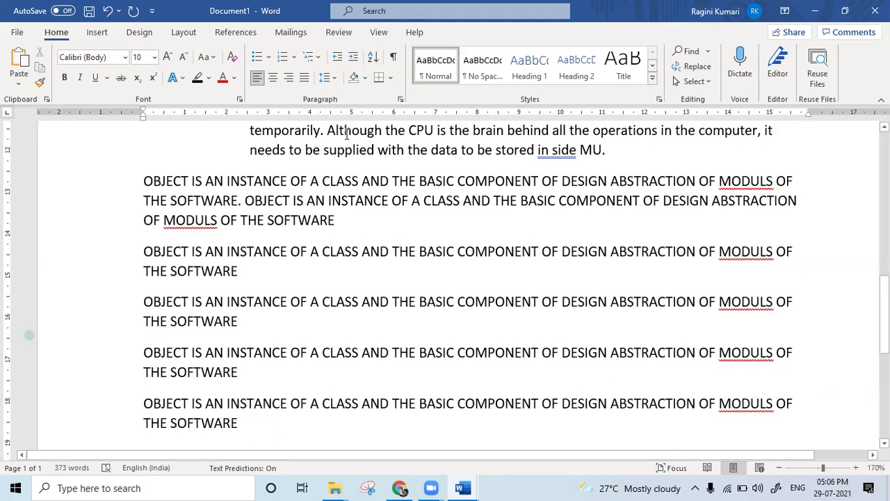
key(ctrl+y)
key(Down)
key(Right)
key(Right)
key(Right)
key(Right)
key(Right)
key(Right)
key(Right)
key(Right)
key(Right)
key(Right)
key(Right)
key(Left)
key(Delete)
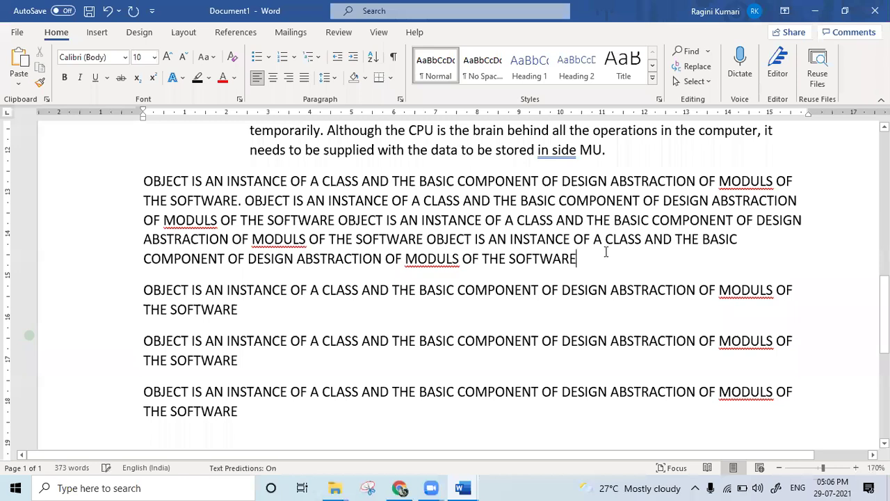
key(Delete)
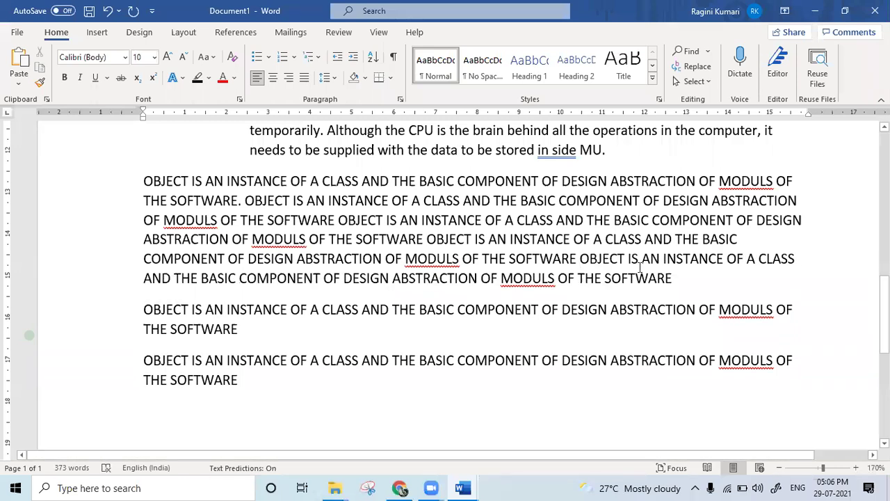
click(674, 278)
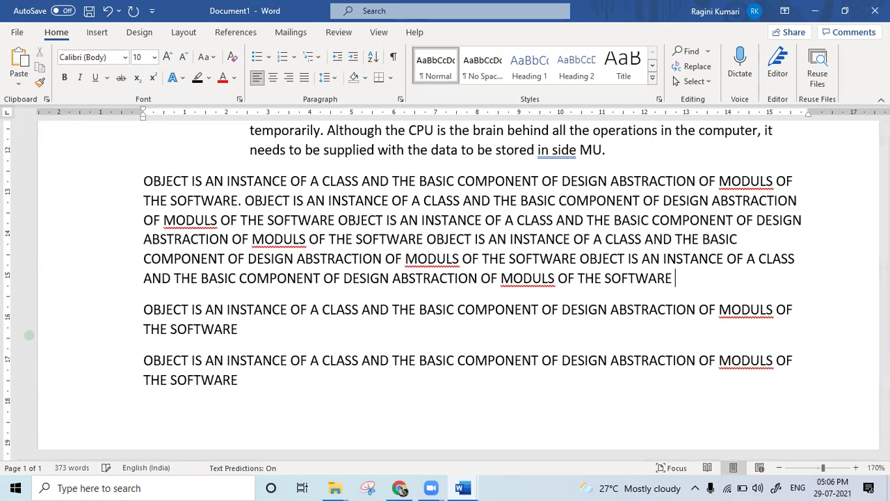
key(Delete)
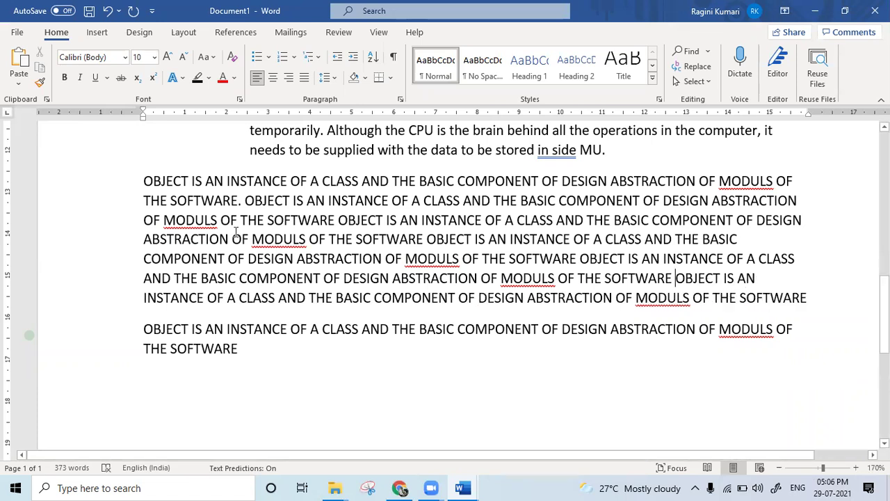
Search Windows for the On-Screen Keyboard, open it and turn Caps Lock off
click(14, 487)
text(K)
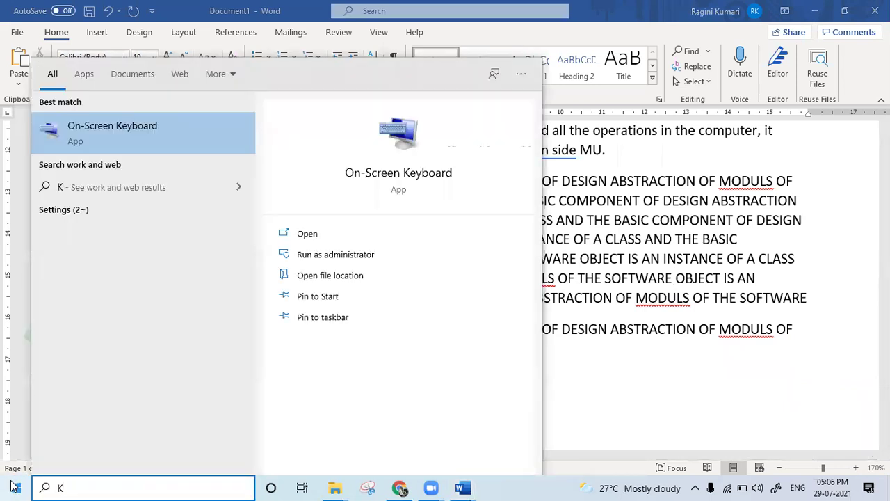
click(305, 235)
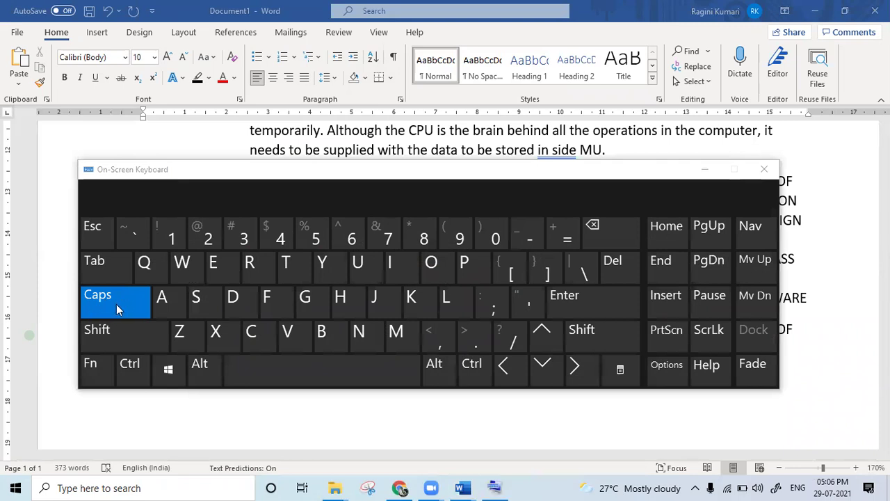
click(117, 304)
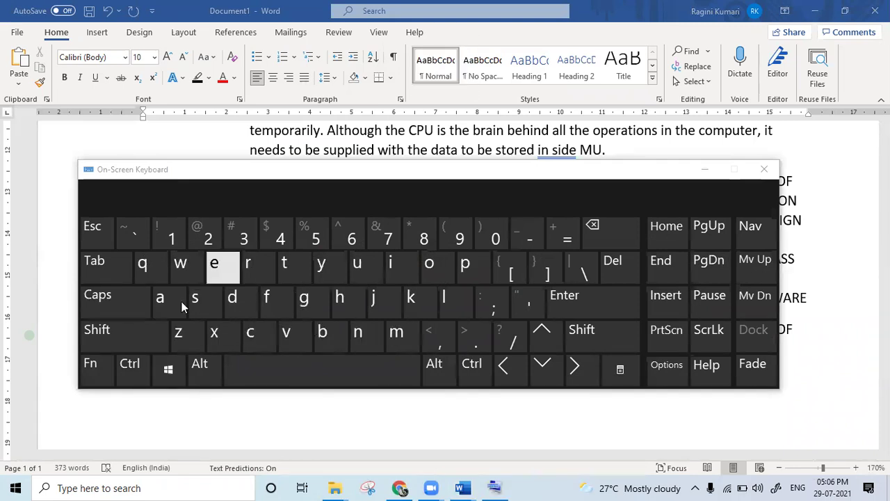
Turn Caps Lock back on in the On-Screen Keyboard and minimise the keyboard
click(129, 306)
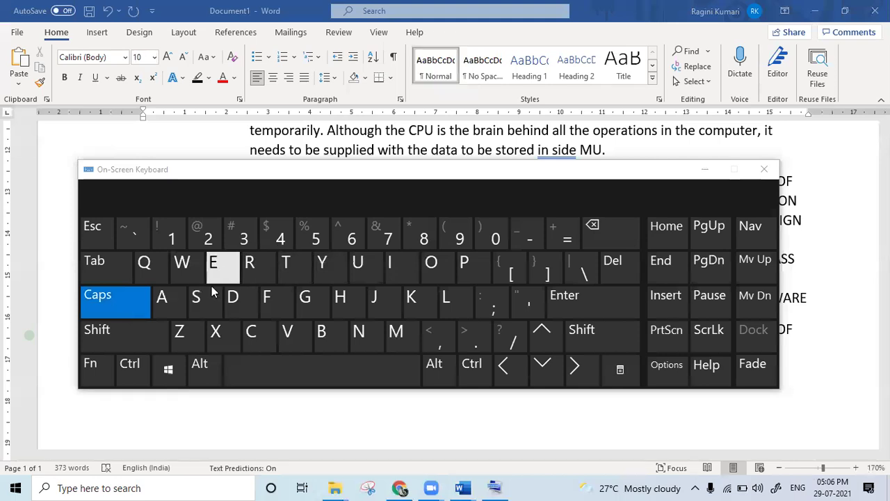
click(703, 173)
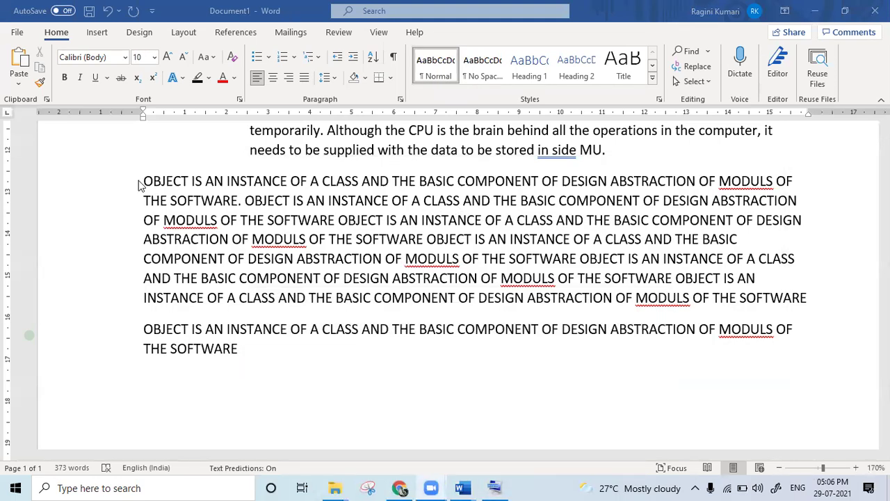
Convert both all-capitals "OBJECT IS AN INSTANCE" paragraphs to Sentence case
drag(145, 181, 327, 353)
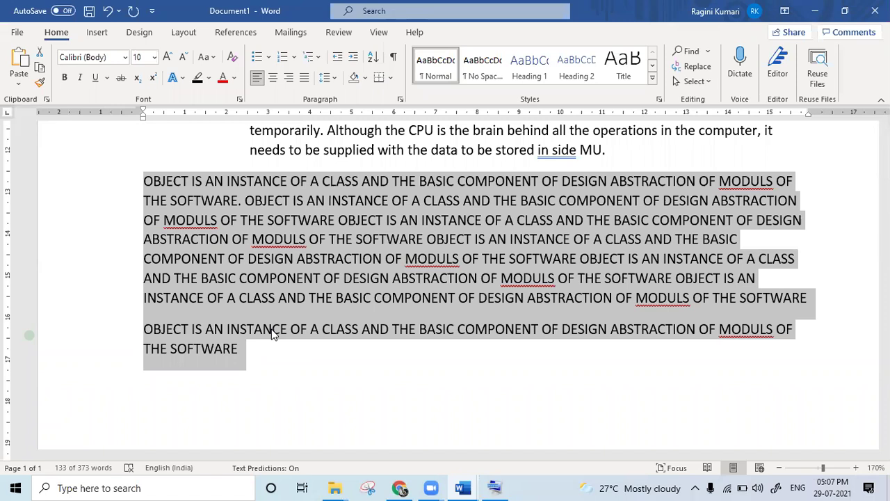
key(Delete)
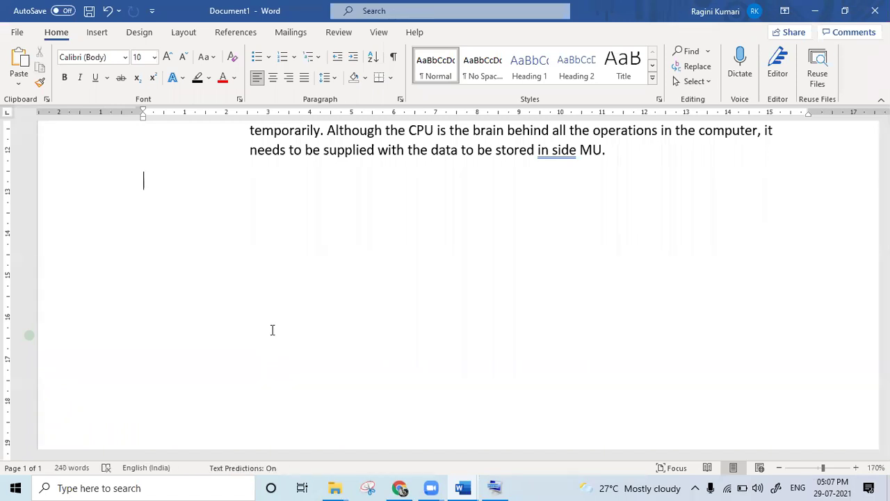
key(ctrl+z)
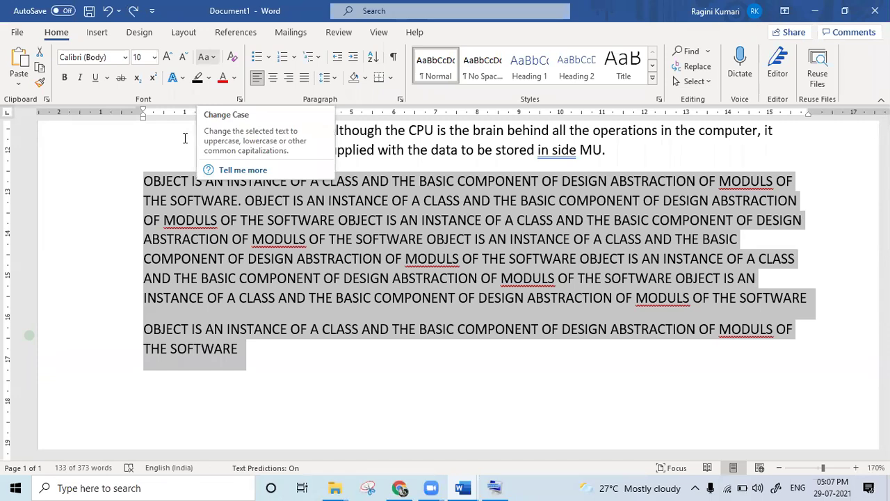
key(alt+h)
key(7)
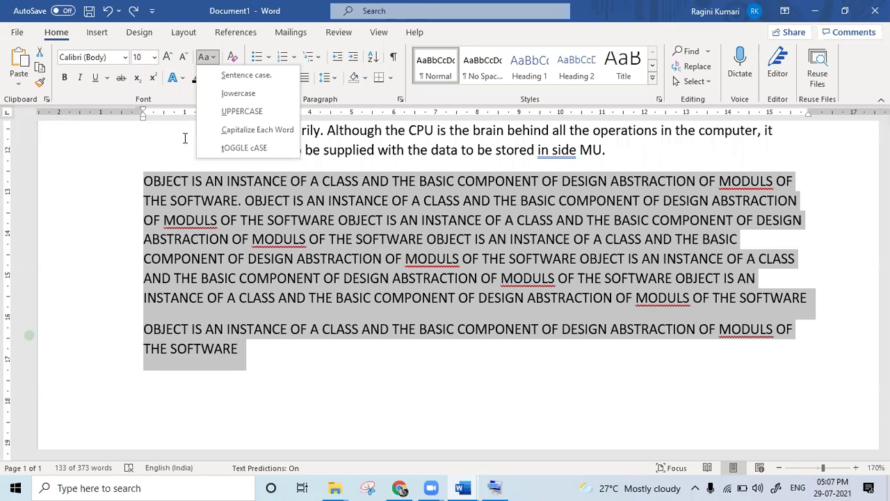
click(228, 77)
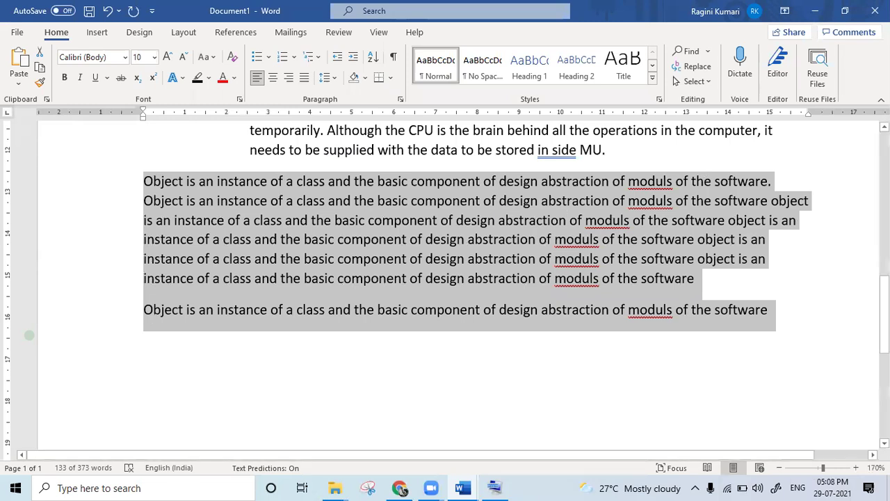
Change the description text after "Input Unit:" in the first bullet to UPPERCASE
scroll(445, 285, up, 5)
scroll(484, 281, up, 1)
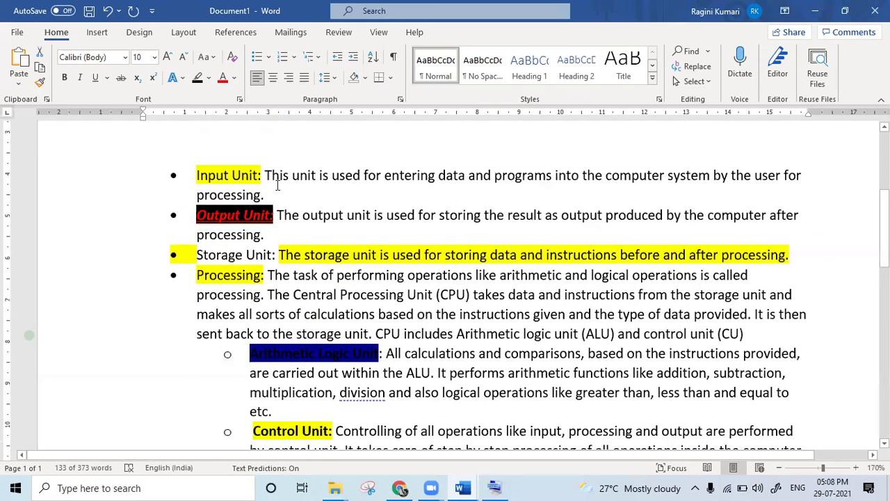
drag(268, 175, 268, 196)
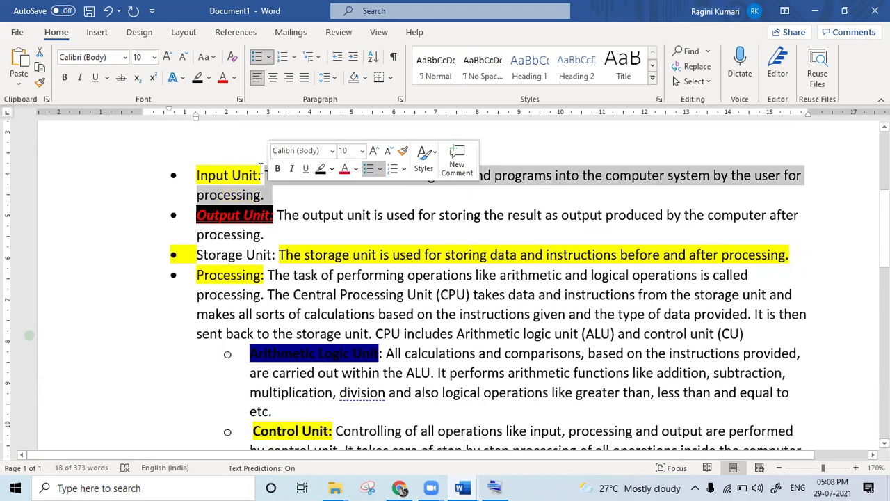
click(206, 56)
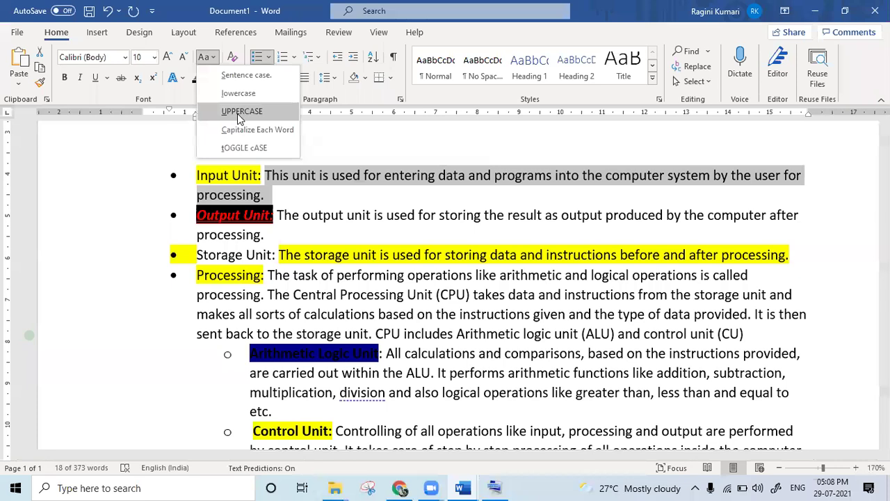
click(240, 113)
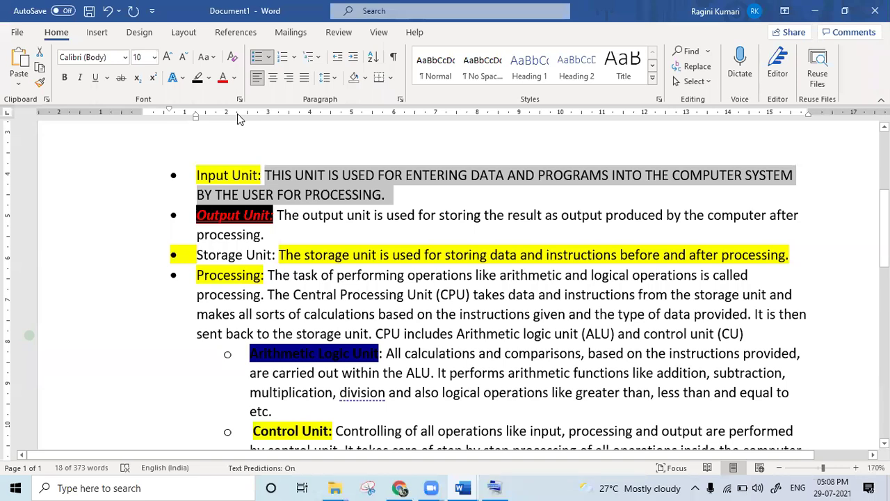
click(207, 56)
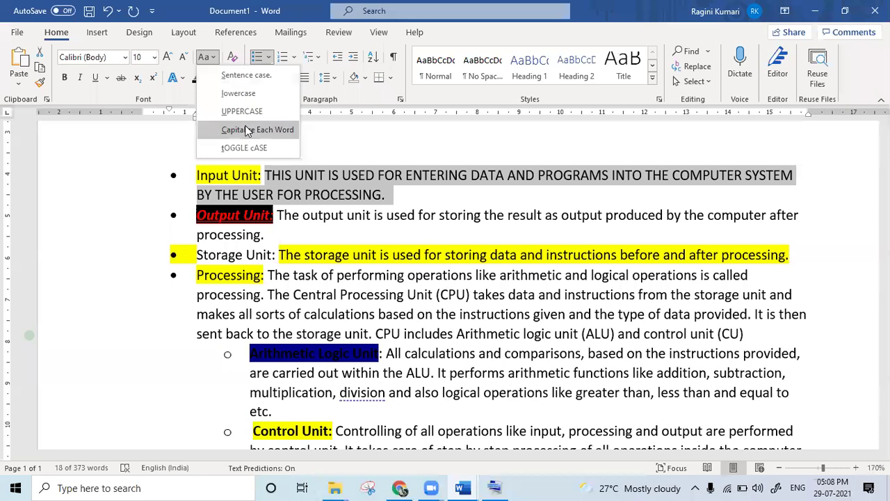
key(Escape)
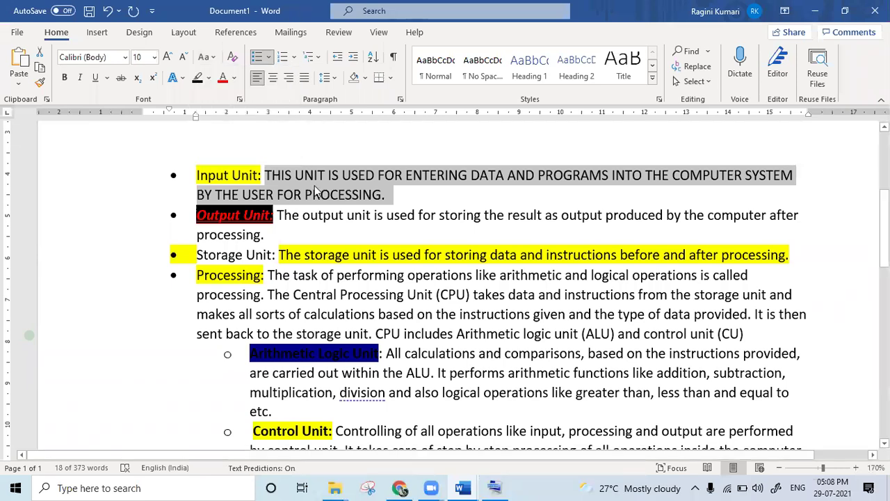
Insert three blank lines above the "Input Unit" bullet
click(227, 147)
key(Return)
key(Return)
key(Return)
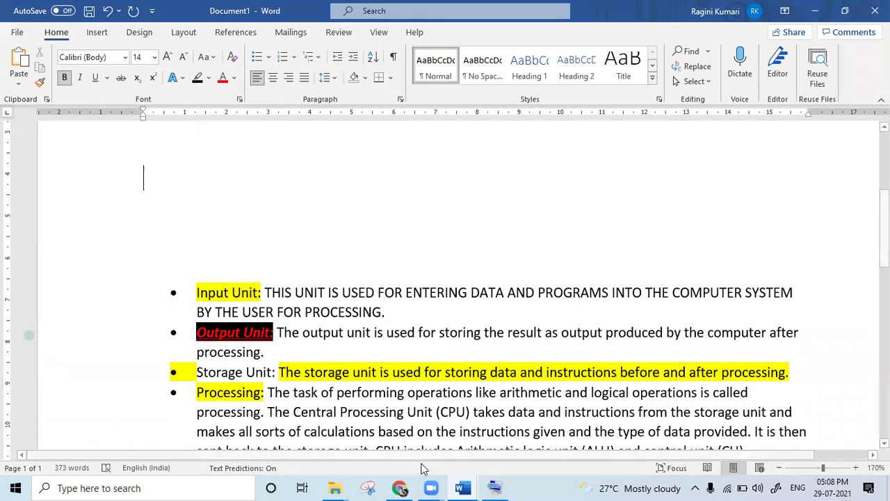
Switch to Chrome and search Google for CIMAGE in a new tab
click(401, 487)
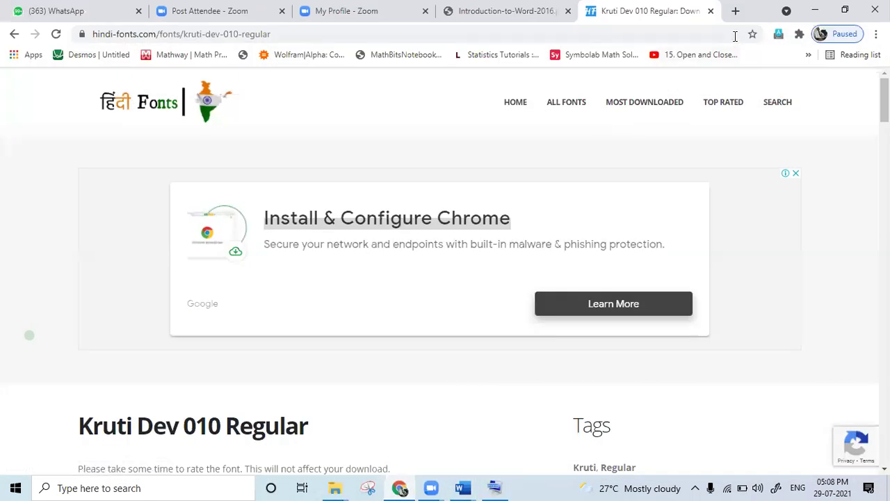
click(733, 12)
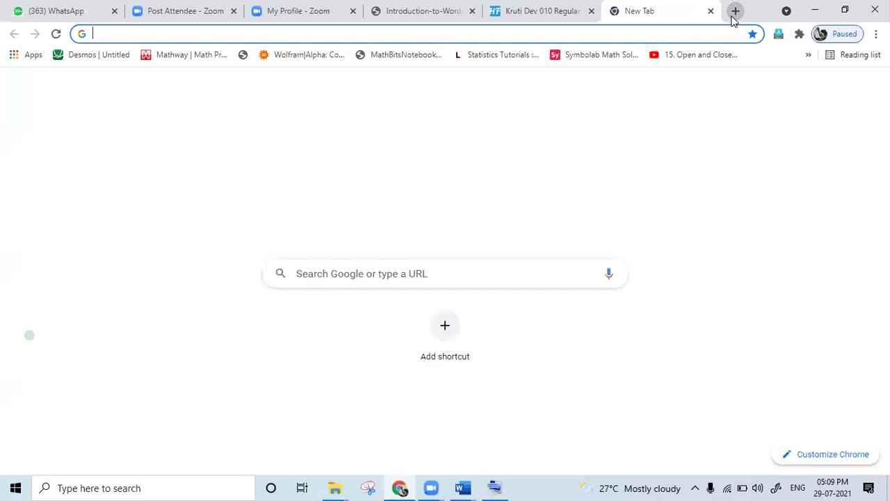
text(CIMAGE)
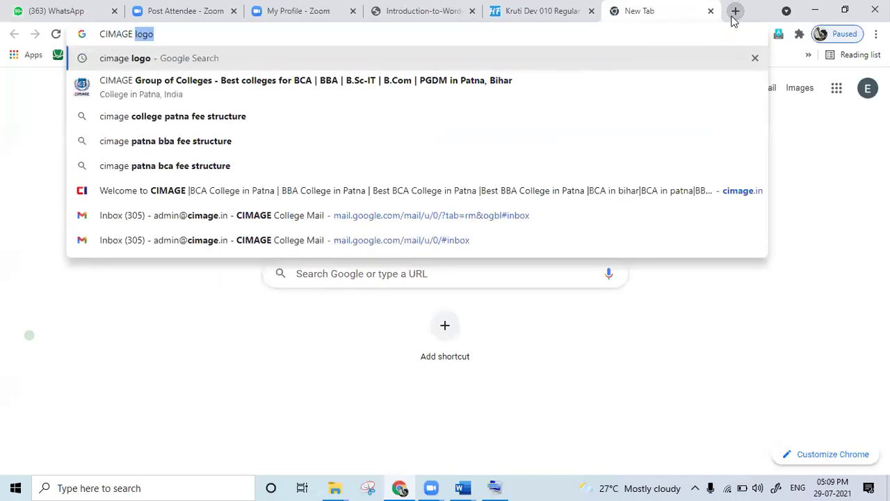
key(BackSpace)
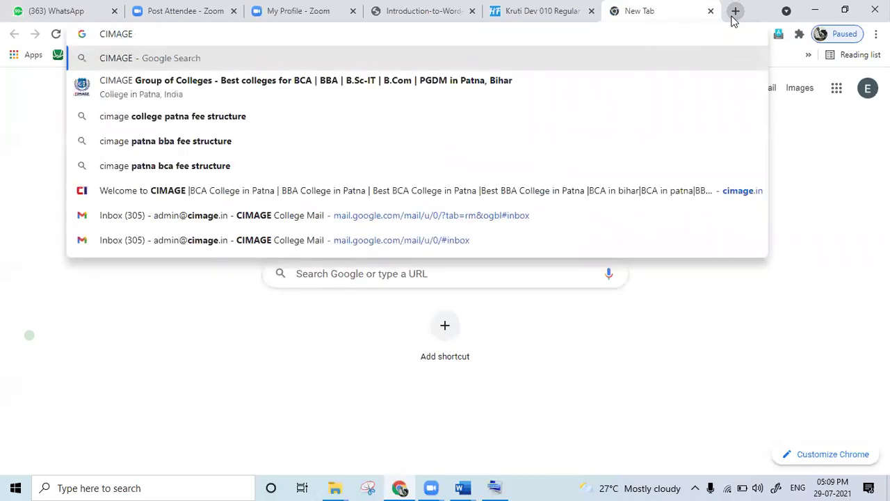
key(Return)
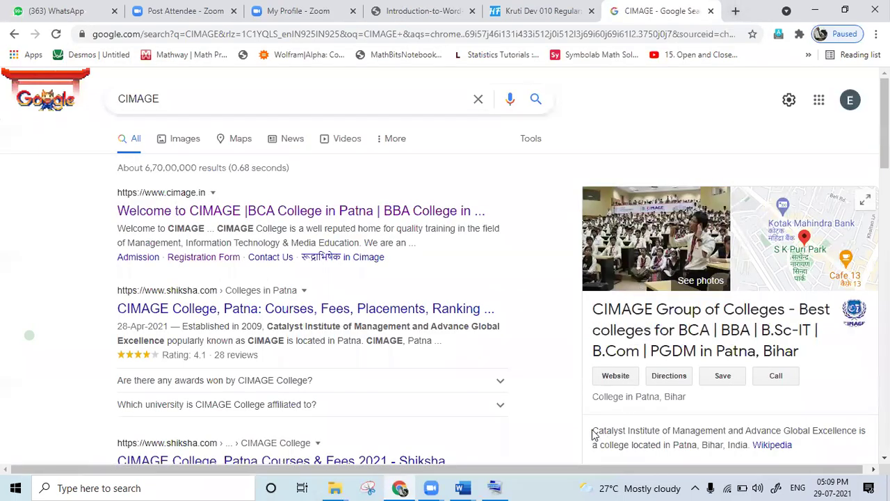
Copy the name "Catalyst Institute of Management and Advance Global Excellence" from the college description in the search results
drag(592, 431, 859, 441)
key(ctrl+c)
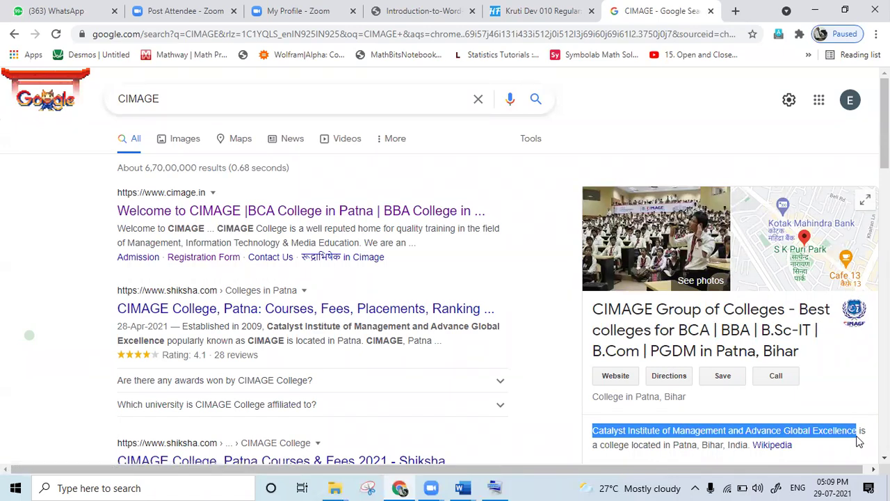
scroll(796, 408, up, 2)
scroll(794, 410, up, 1)
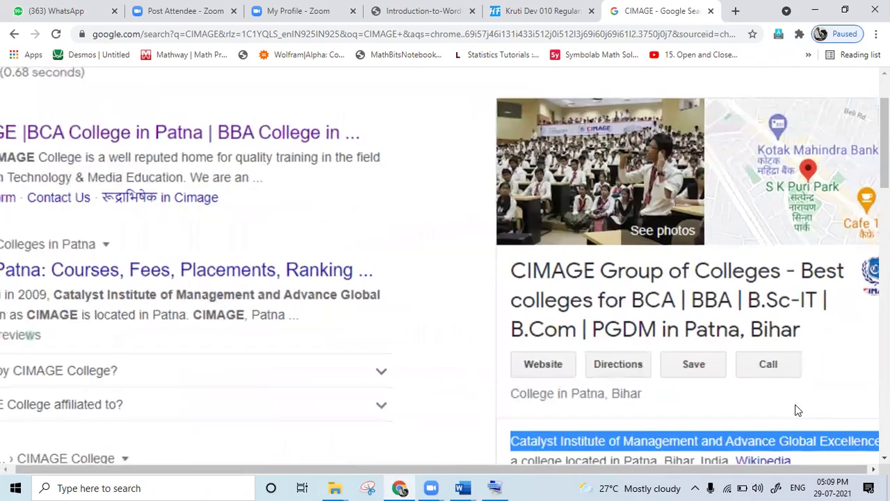
scroll(753, 480, right, 2)
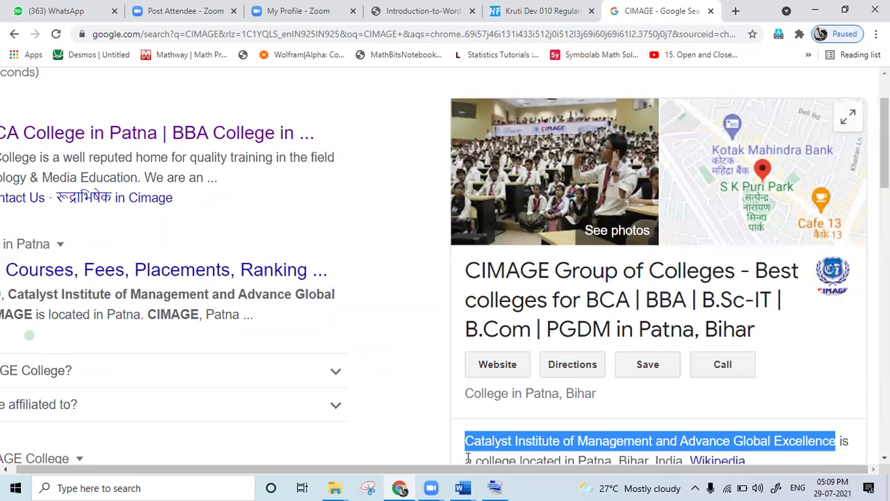
scroll(468, 458, up, 2)
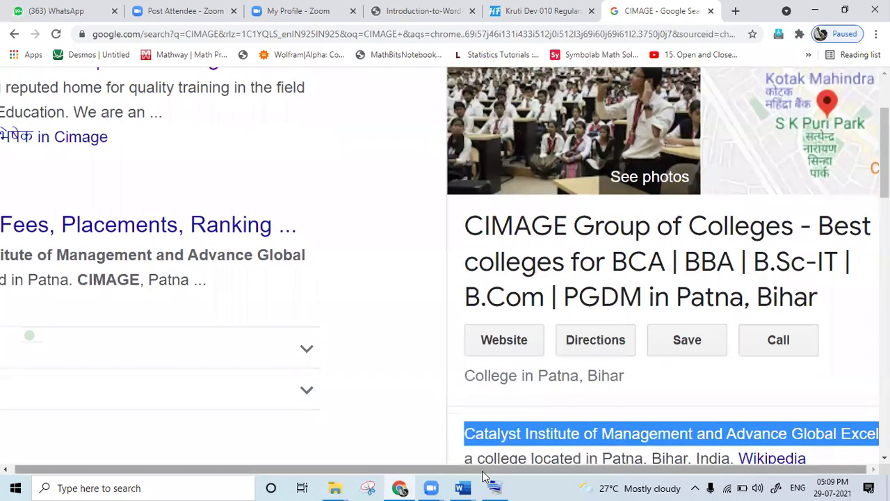
scroll(487, 476, right, 1)
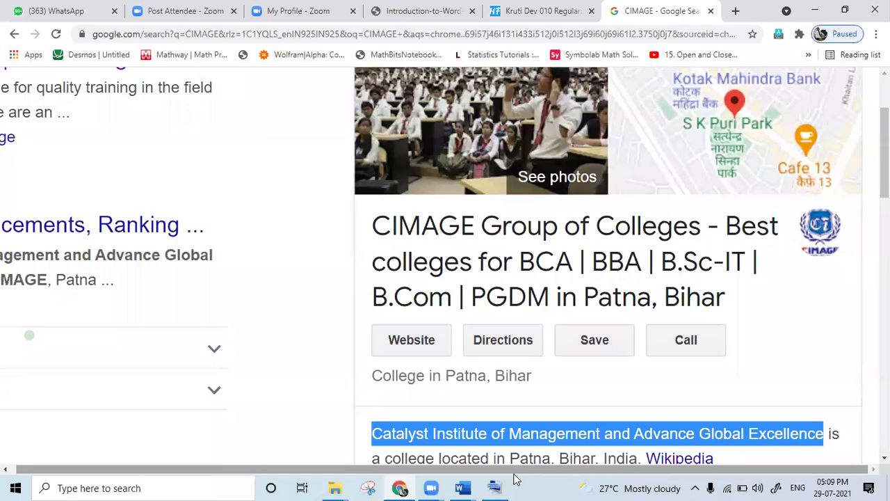
Switch back to Document1 in Word and paste the copied institute name above the "Input Unit" bullet
click(473, 486)
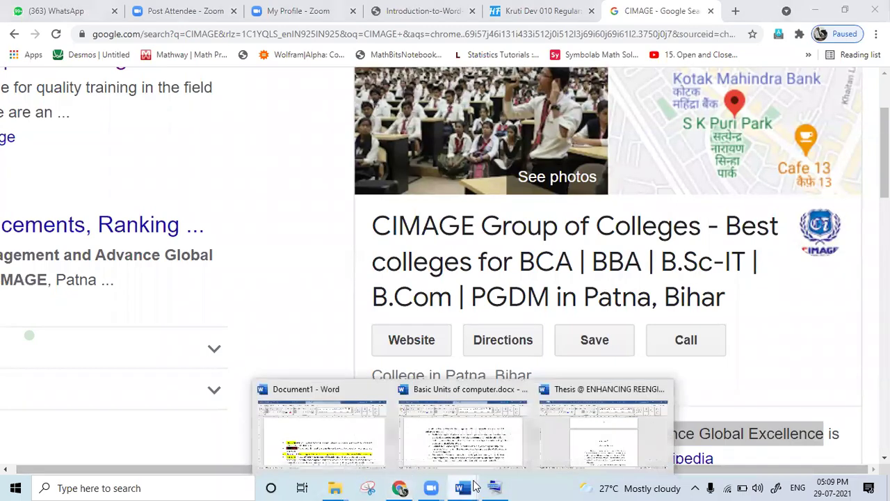
click(350, 437)
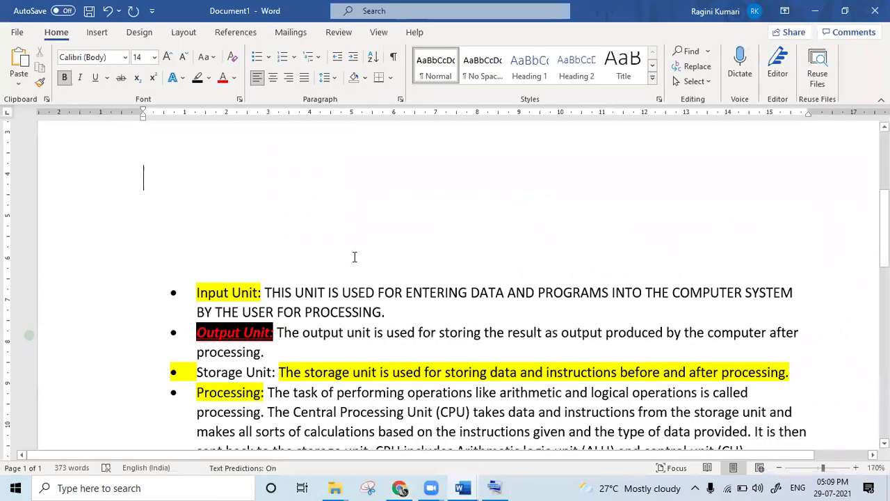
key(ctrl+v)
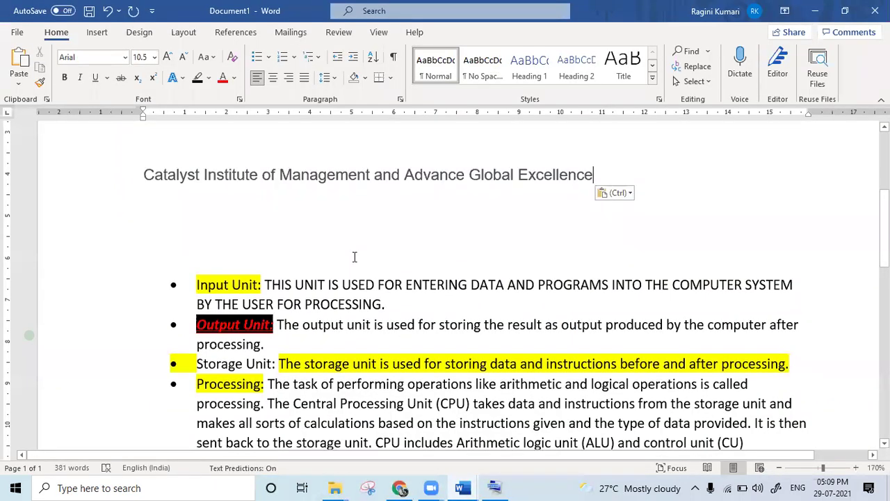
Increase the pasted institute name's font size to 12 and centre the line
key(shift+Home)
text(>)
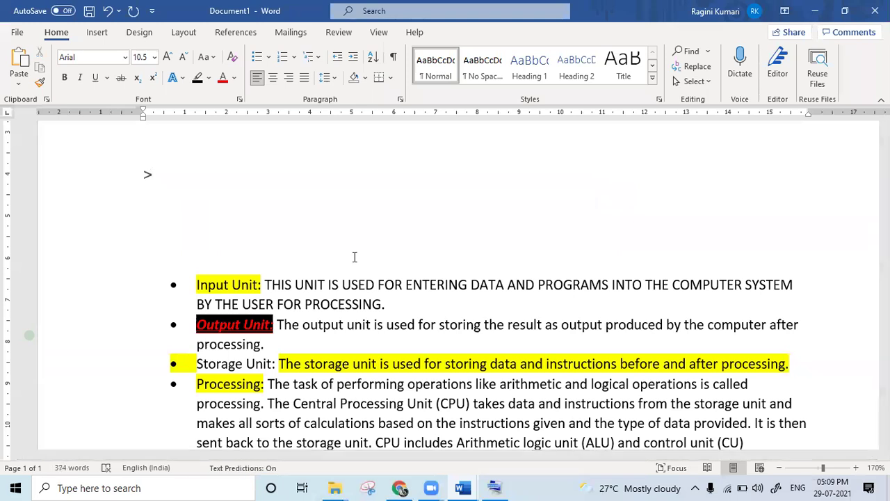
key(ctrl+z)
key(ctrl+shift+period)
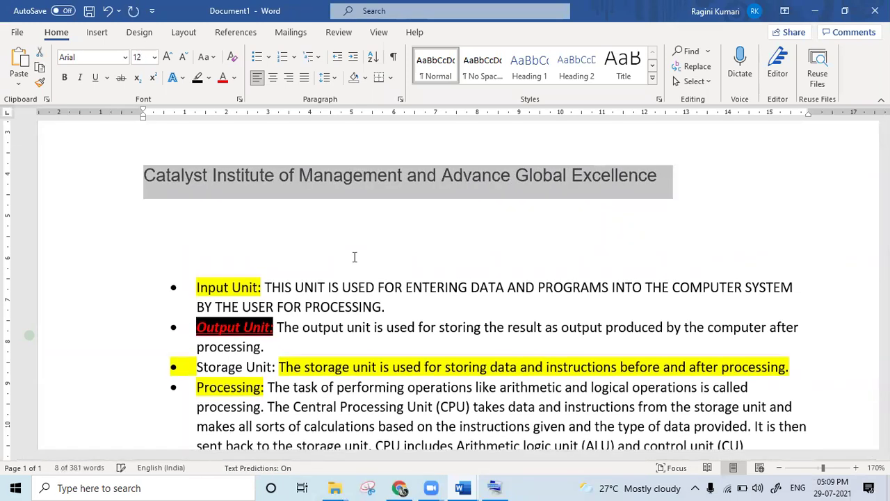
key(ctrl+e)
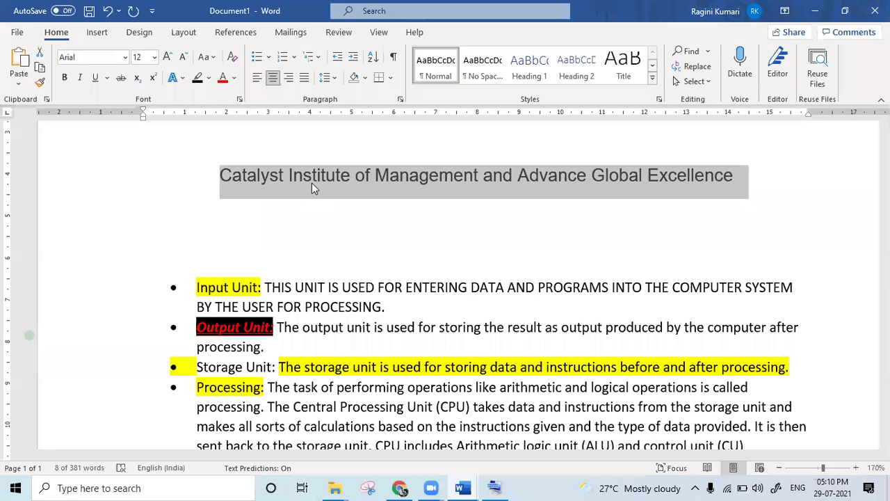
Apply Capitalize Each Word to the centred institute name, and try Sentence case on it
click(207, 57)
click(255, 130)
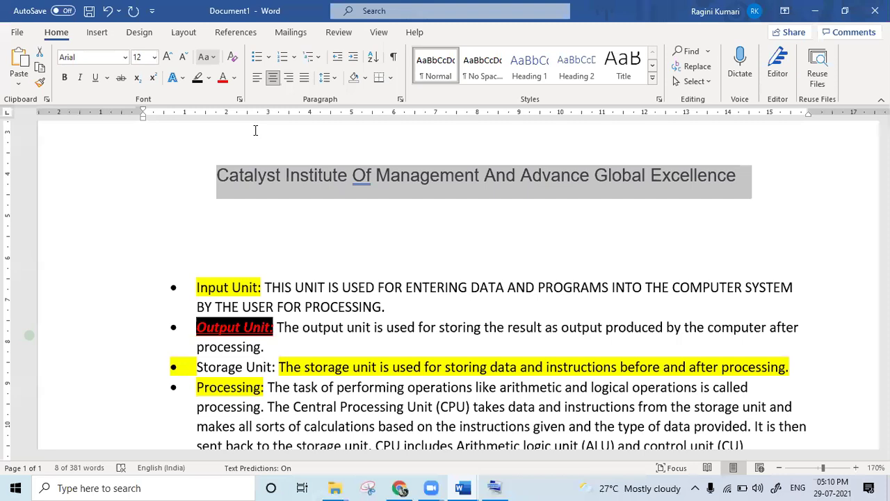
click(205, 57)
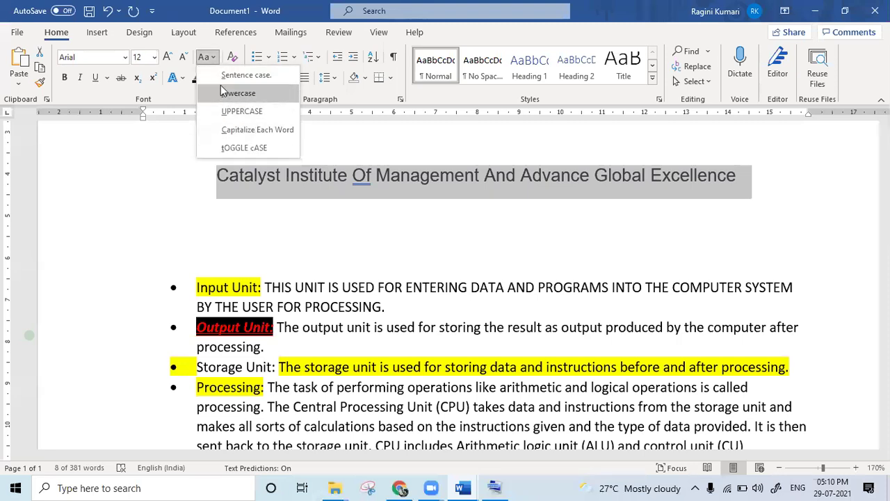
click(226, 76)
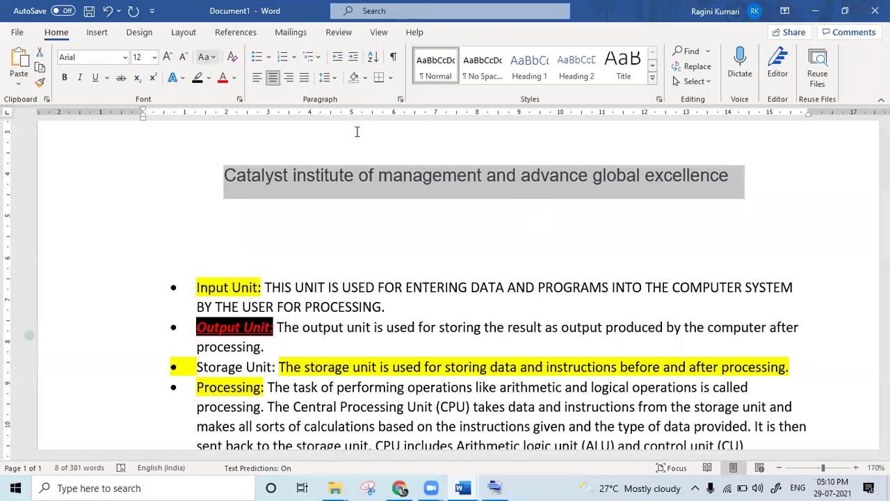
Apply Capitalize Each Word to the selected institute name, followed by tOGGLE cASE
click(212, 59)
click(257, 130)
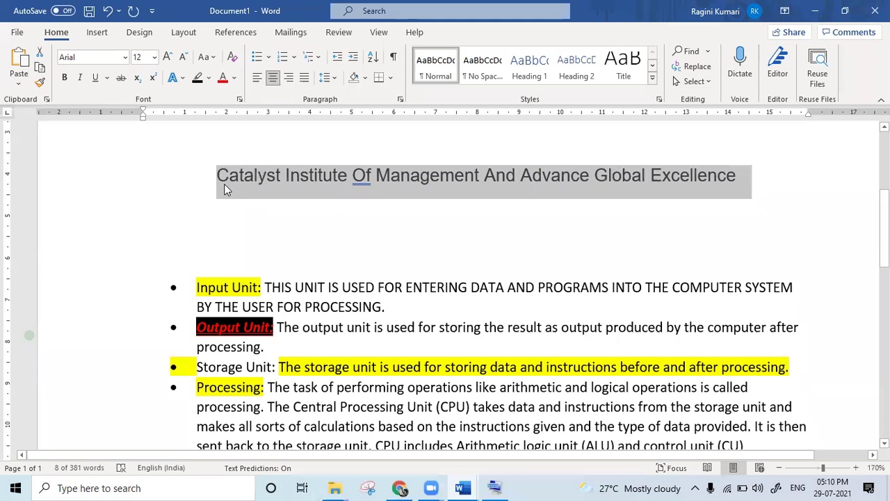
click(210, 59)
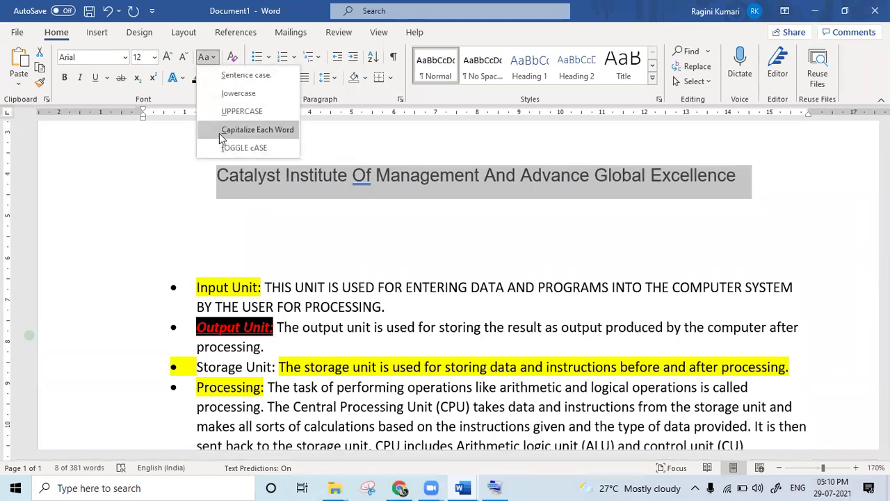
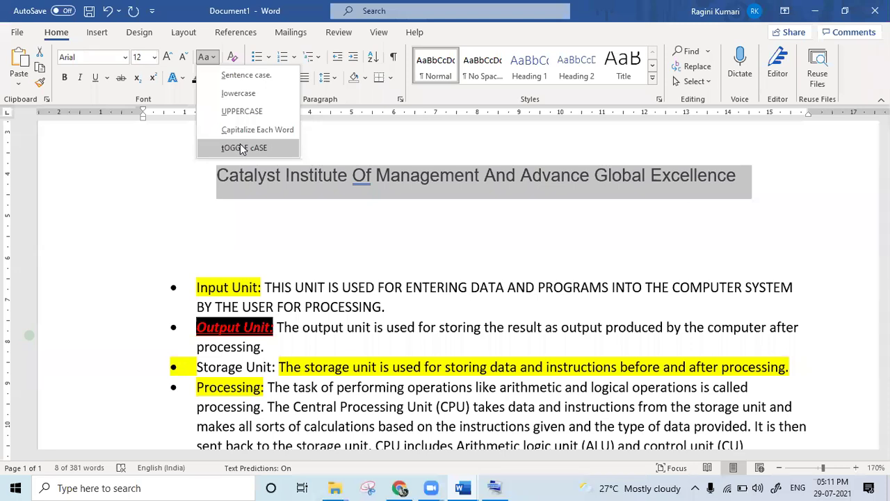
click(241, 149)
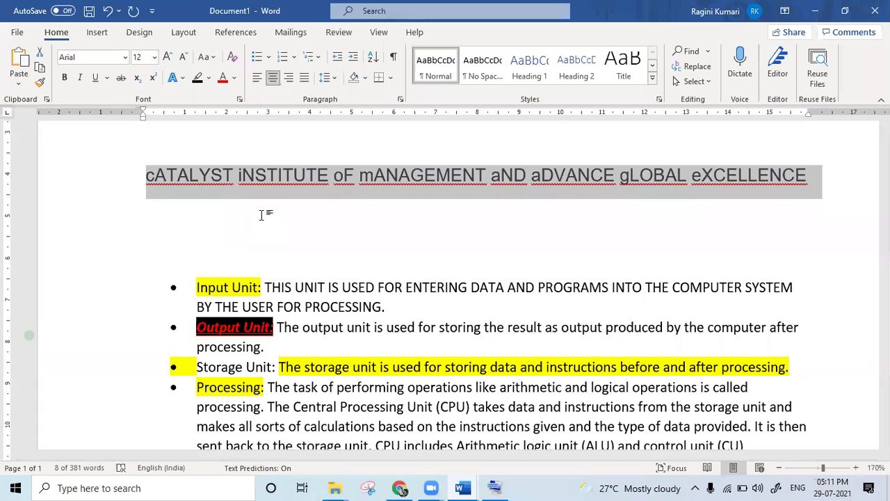
Try Capitalize Each Word and Sentence case on the institute name, and return it to tOGGLE cASE
key(shift+F3)
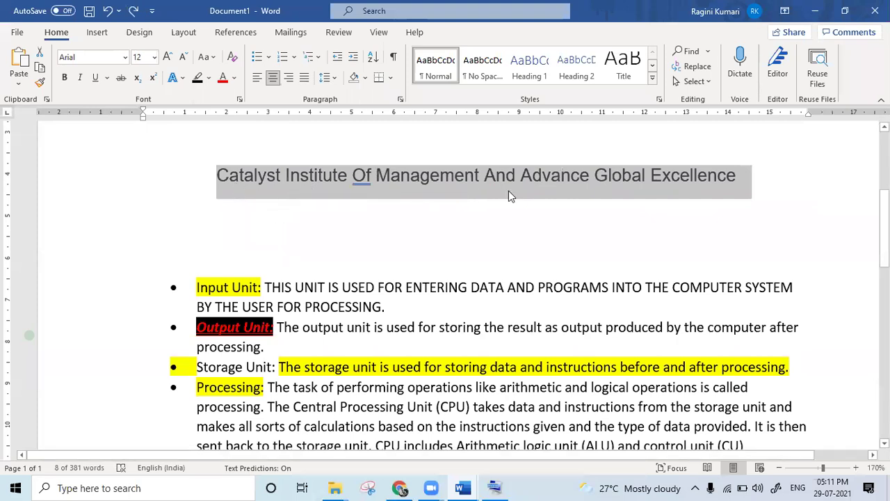
key(shift+F3)
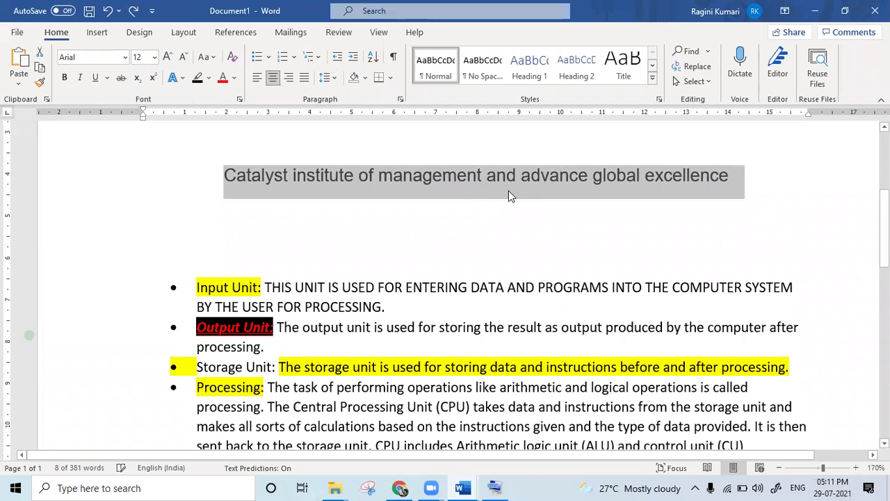
key(shift+F3)
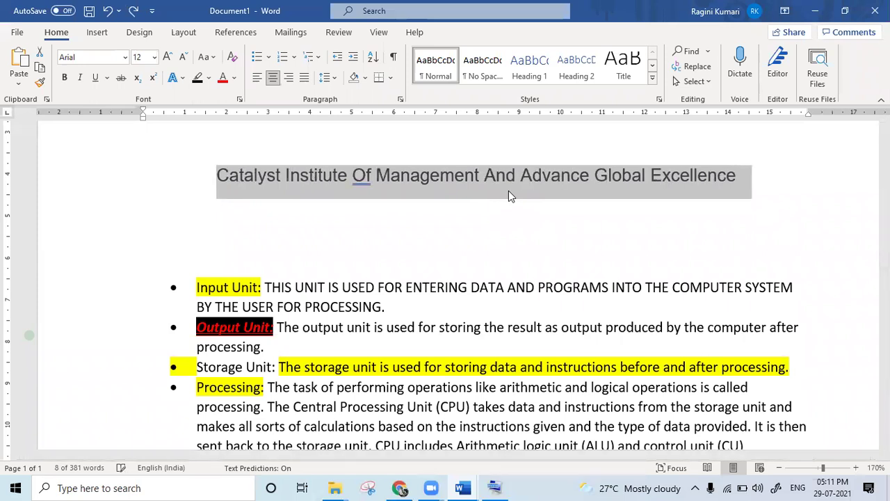
key(alt+h)
key(7)
key(t)
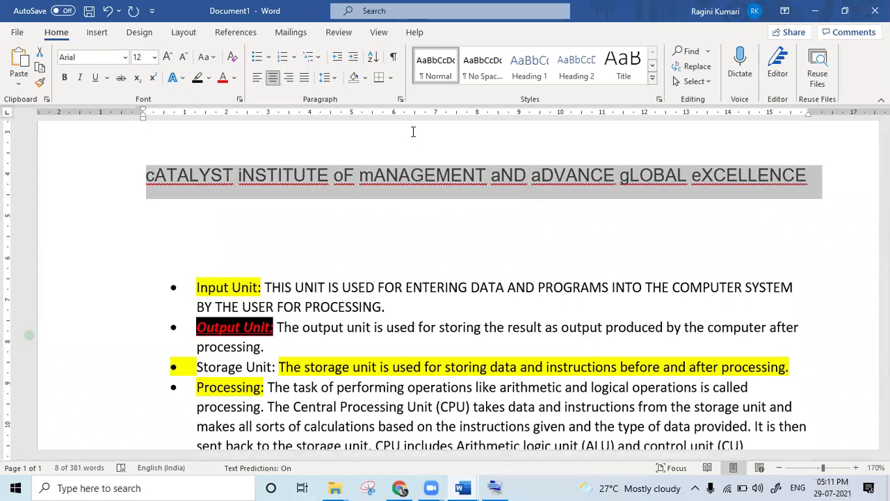
click(203, 56)
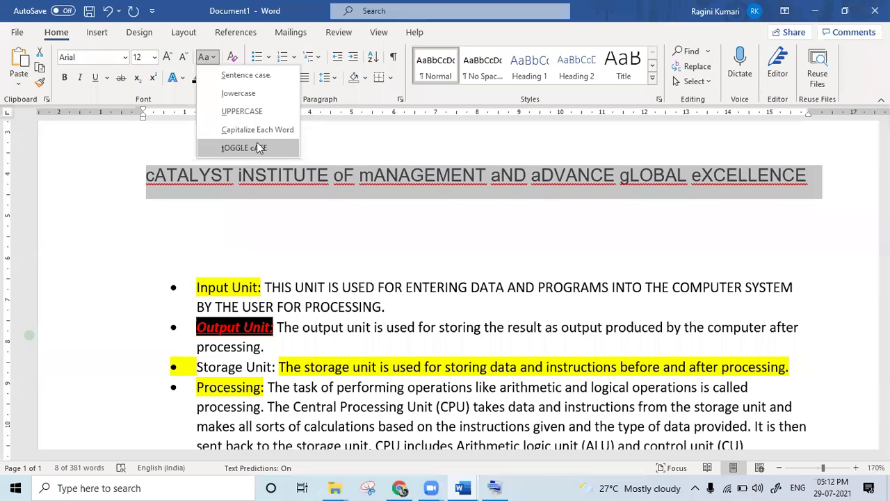
click(190, 112)
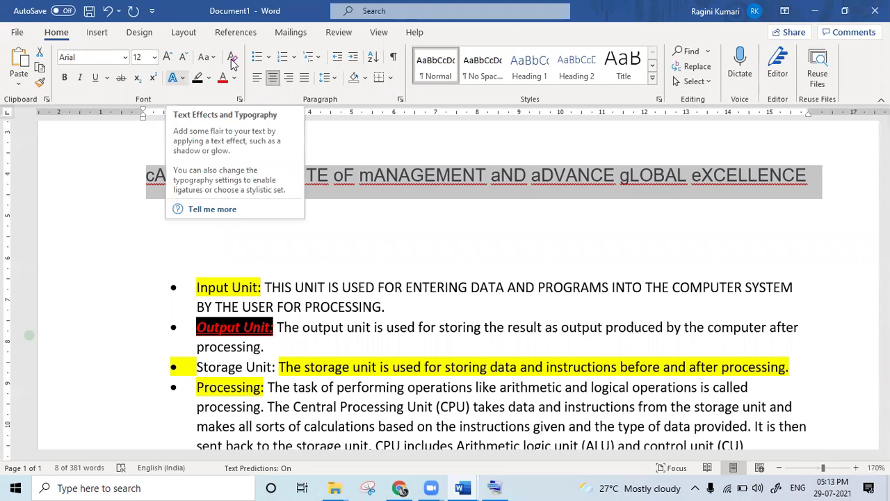
Turn off subscript in the blank area below the institute name and insert a page break above the "Input Unit" bullet
click(617, 247)
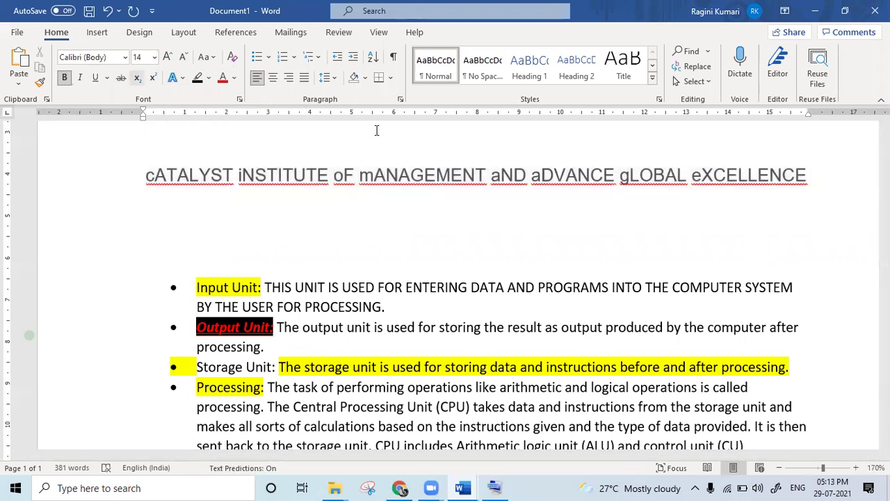
key(ctrl+equal)
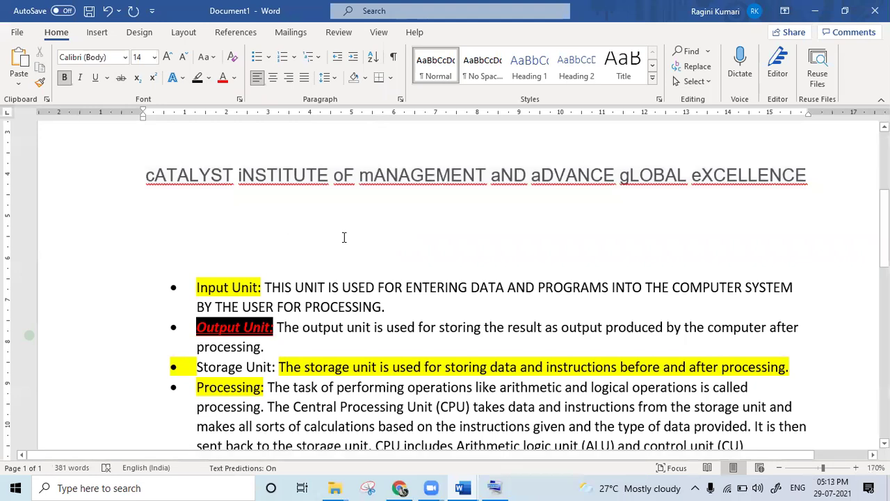
key(ctrl+Return)
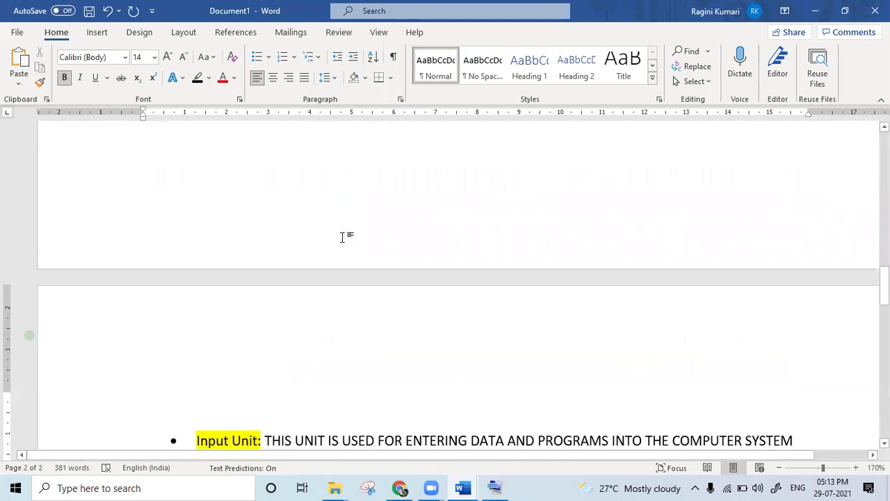
key(Down)
key(Down)
key(Down)
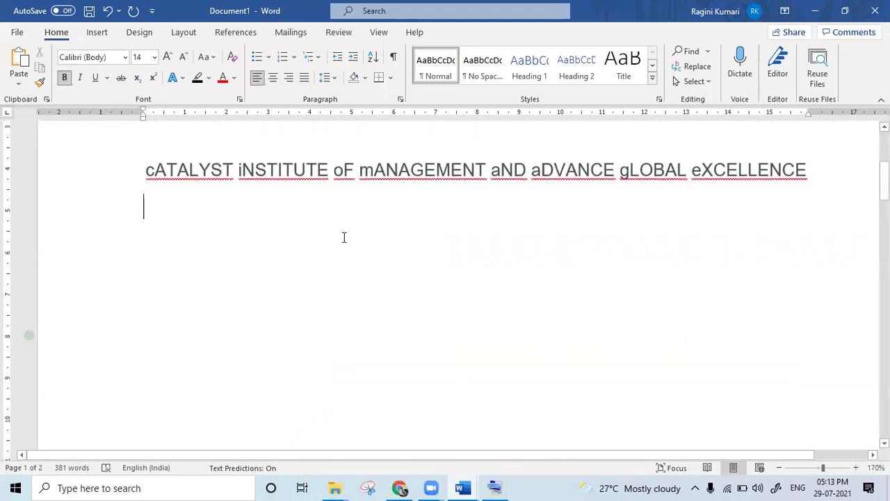
Enter the start of a bold formula, "f(x) = ax", below the institute name
text(F)
key(BackSpace)
text(f9)
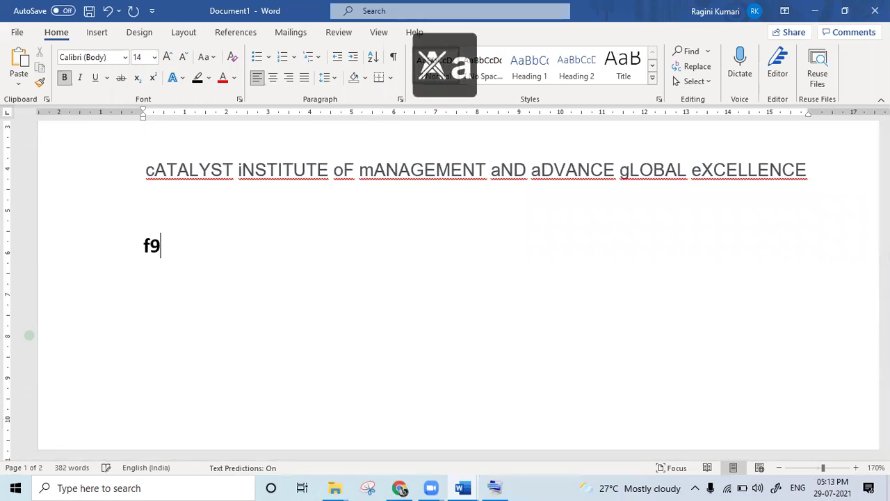
key(BackSpace)
text((x) = a)
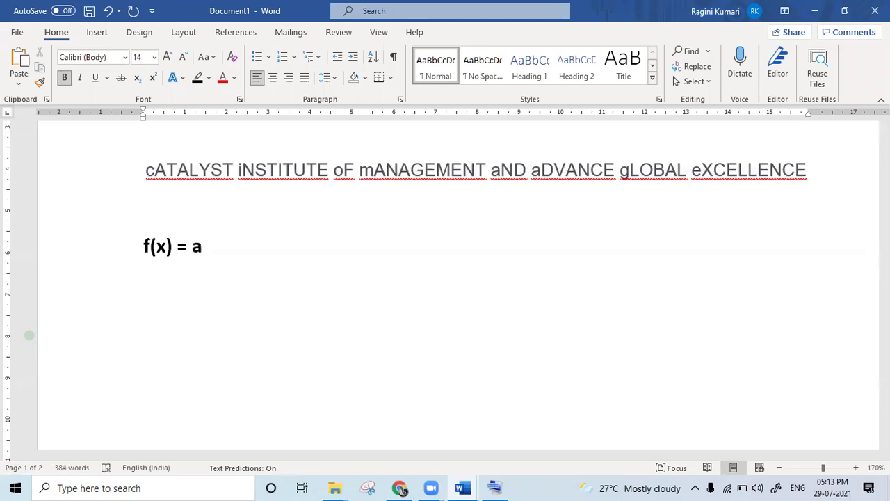
text(b)
key(BackSpace)
text(x)
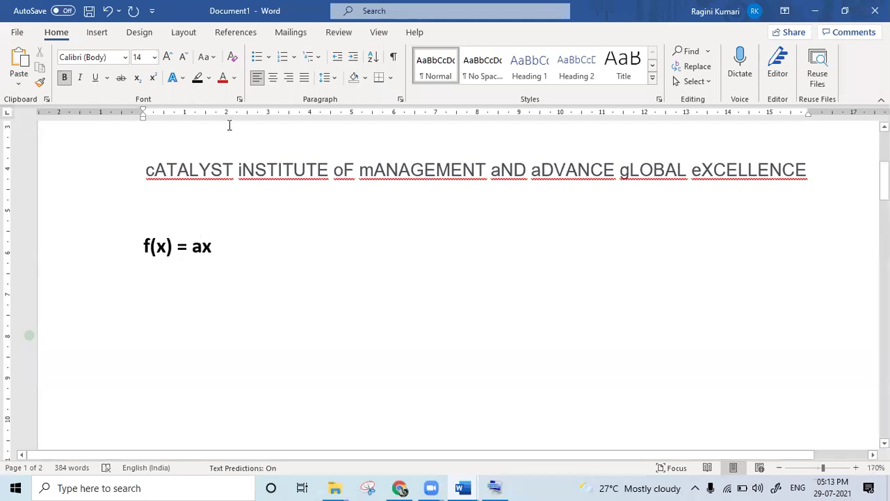
Add a superscript 2 after "ax" and complete the formula with "+bx+c" in normal script
key(ctrl+shift+equal)
text(2)
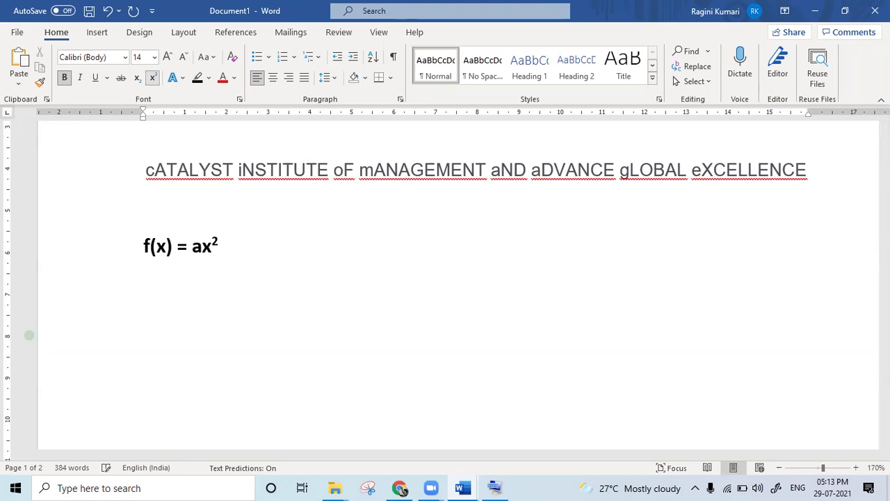
click(224, 249)
key(ctrl+shift+equal)
text(+bx)
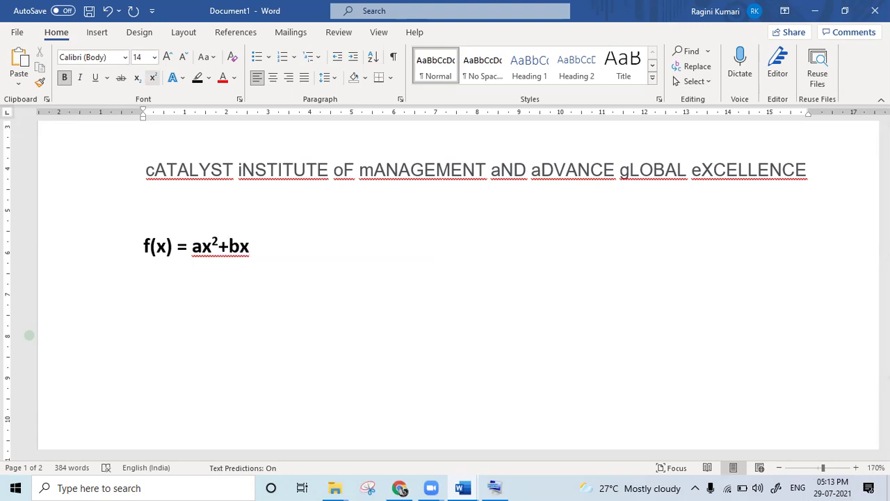
text(+c)
drag(212, 242, 218, 244)
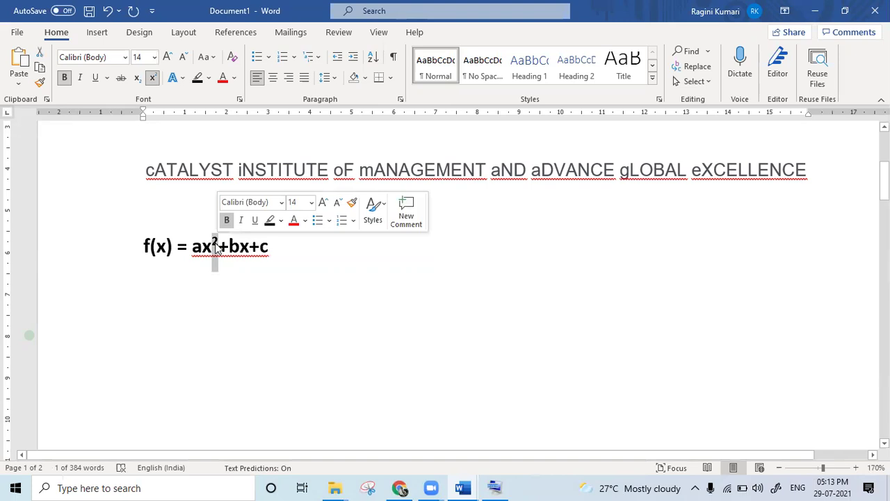
click(291, 258)
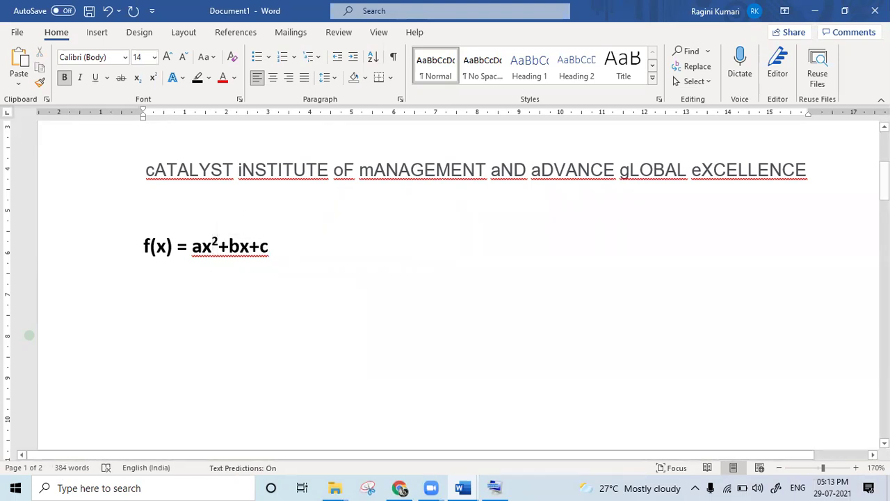
Enter "x2+4x" on the line below the formula, with the 2 as superscript
key(Return)
text(x)
key(ctrl+shift+equal)
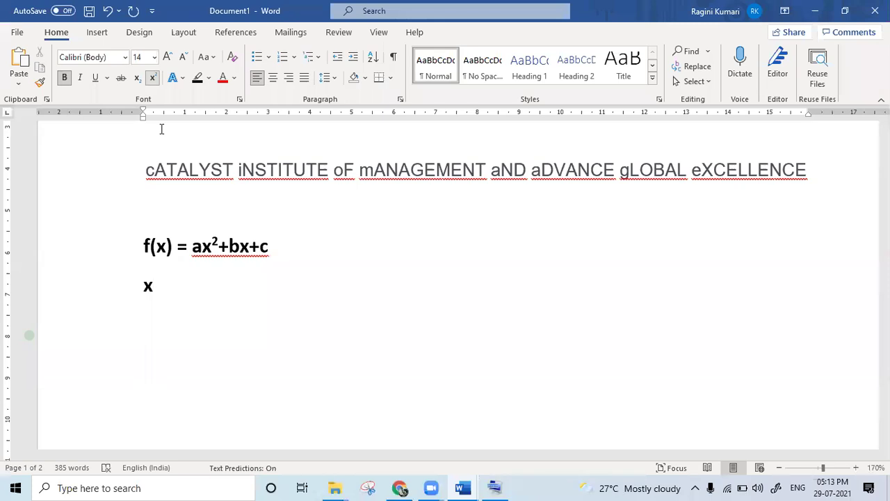
text(2)
key(ctrl+shift+equal)
text(+4x)
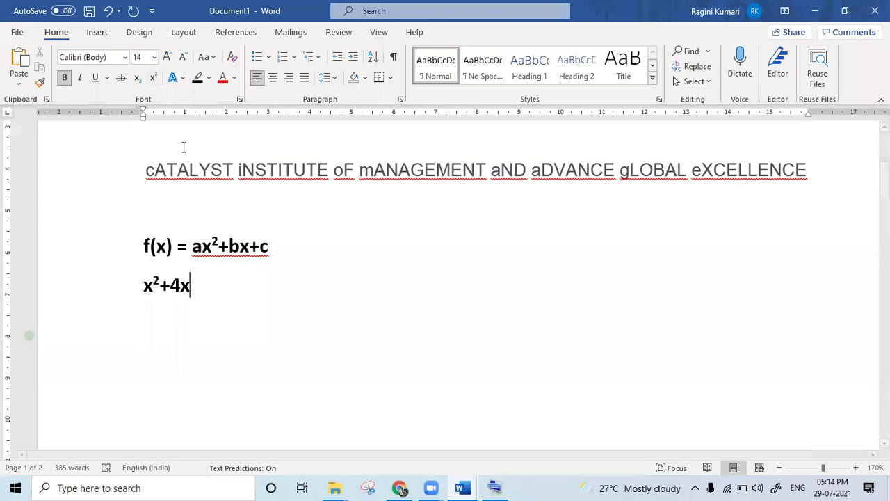
Enter "H2O" on a new line below "x2+4x" and format its 2 as subscript
key(Return)
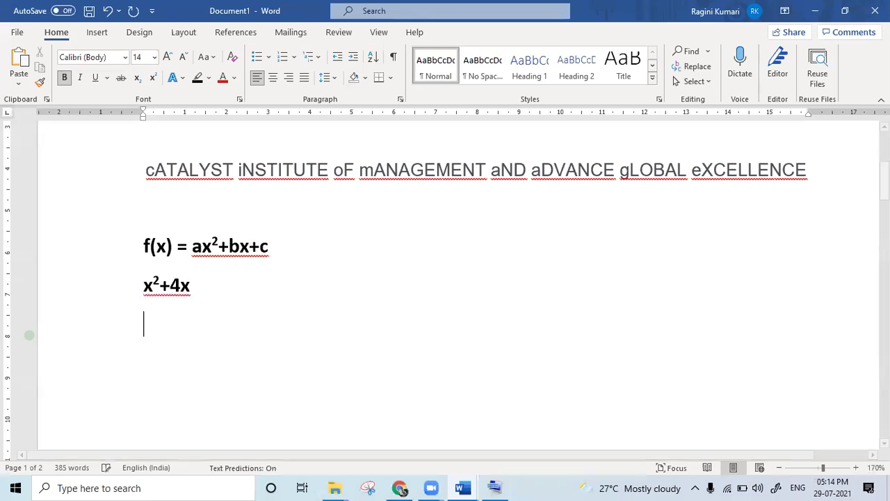
text(H20)
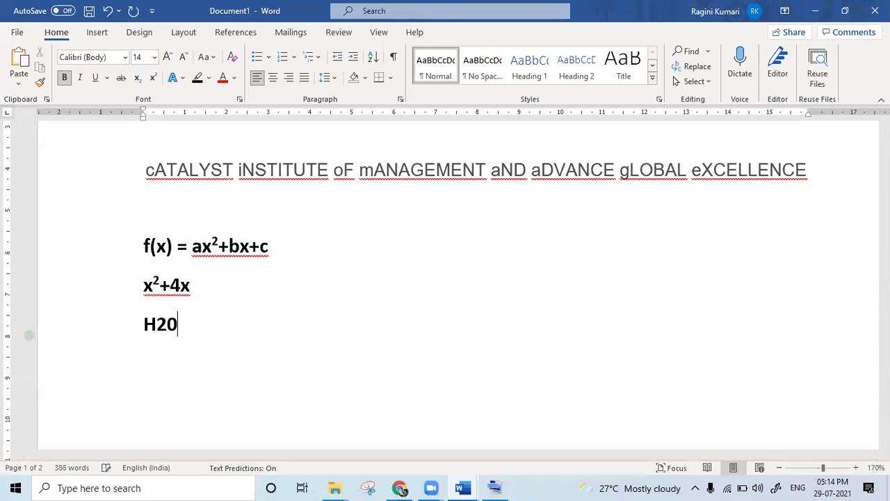
key(BackSpace)
text(o)
key(BackSpace)
text(O)
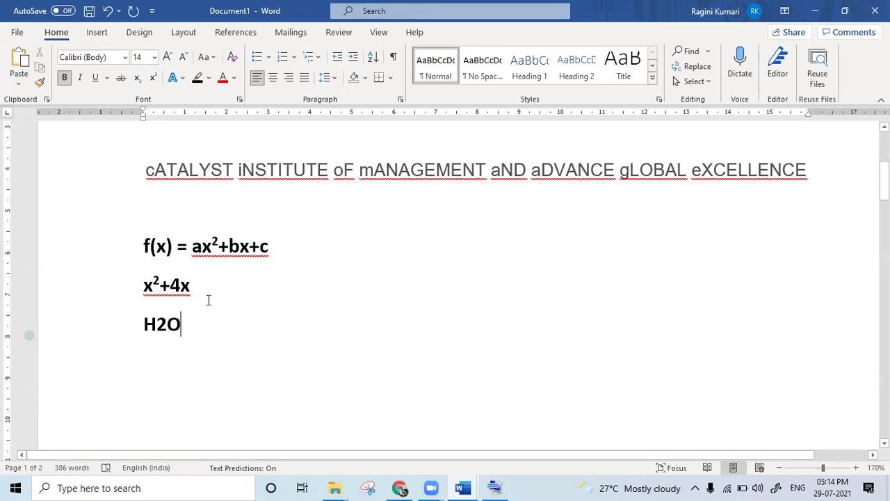
click(158, 327)
drag(160, 329, 166, 329)
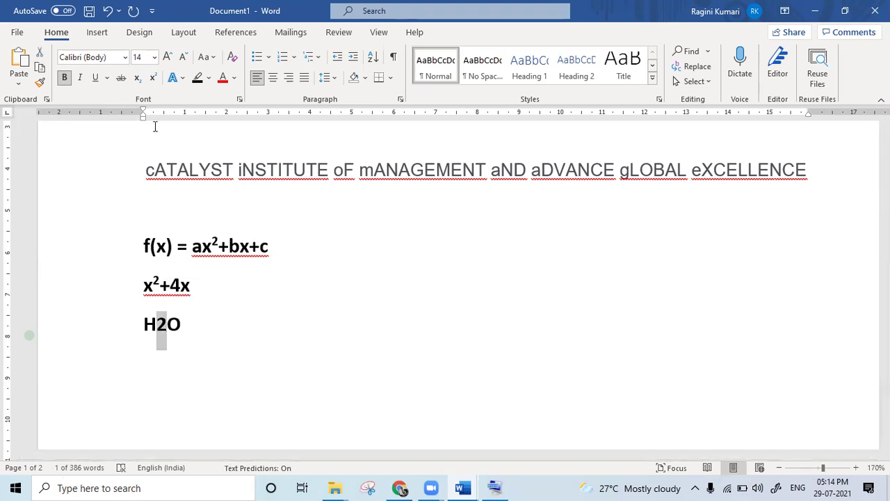
key(ctrl+equal)
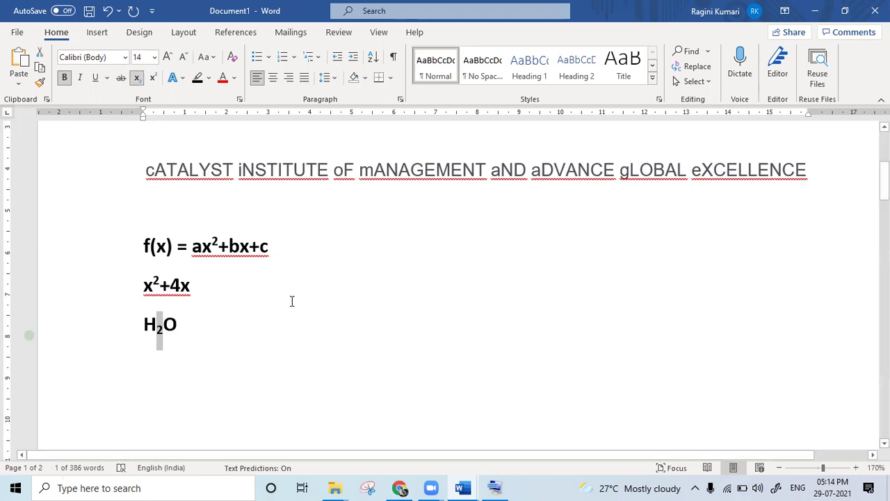
Enter "log5(1.9)" further along the H2O line, with the 5 as subscript
click(247, 325)
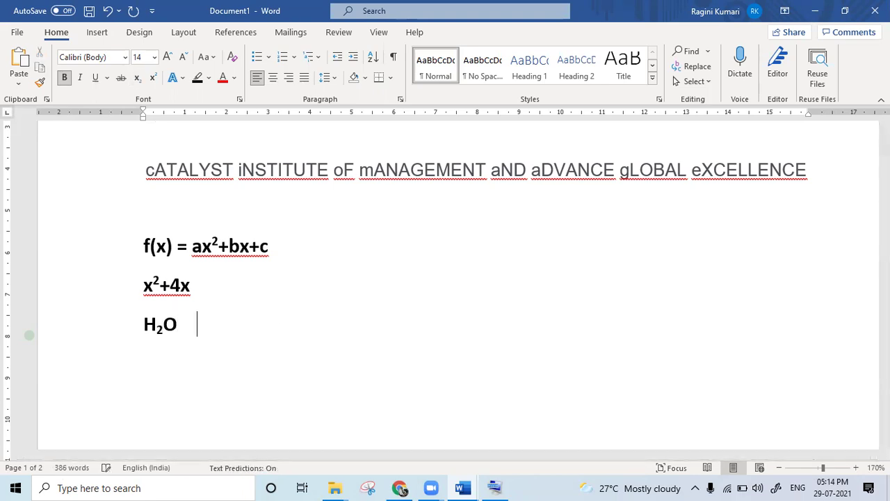
text(log)
key(ctrl+equal)
text(5)
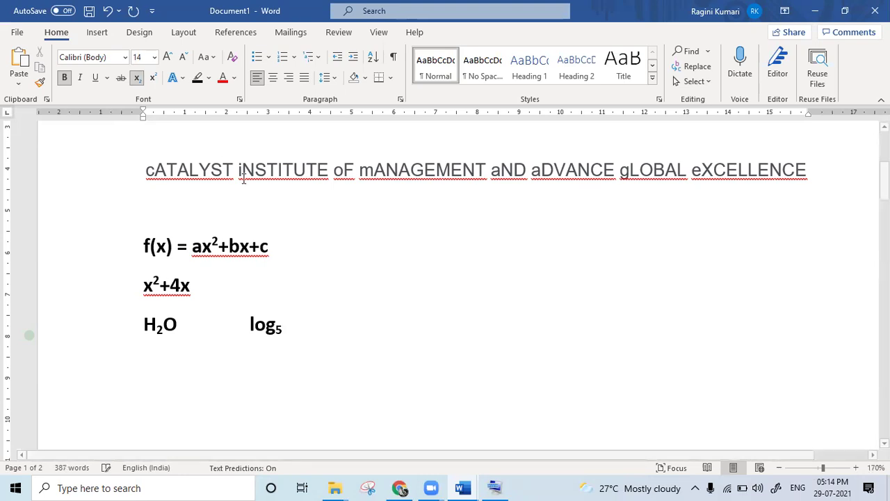
key(ctrl+equal)
text(()
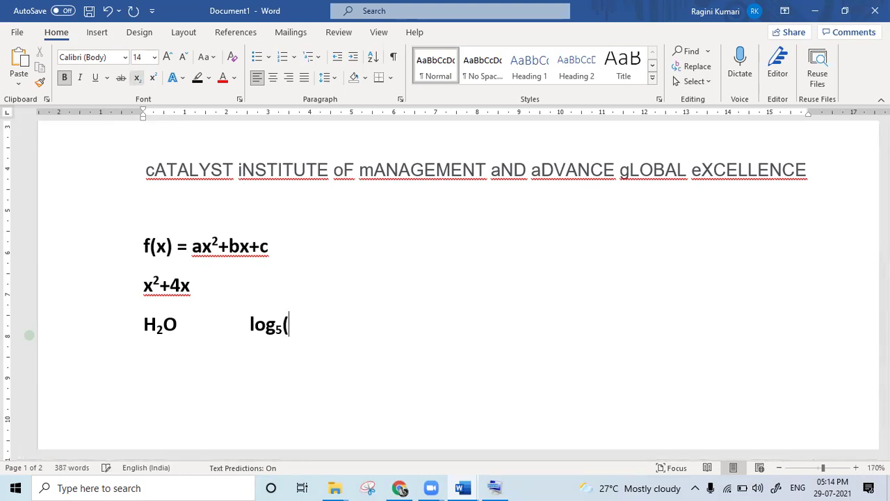
text(1.9)
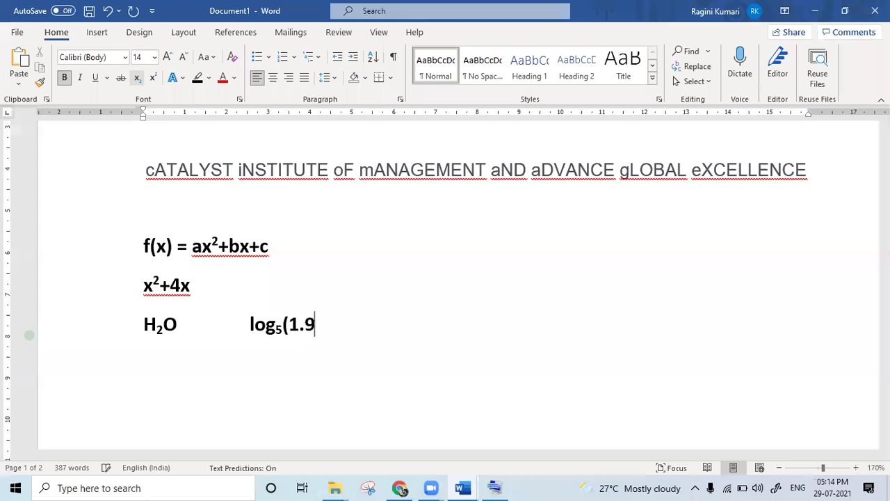
text())
key(Return)
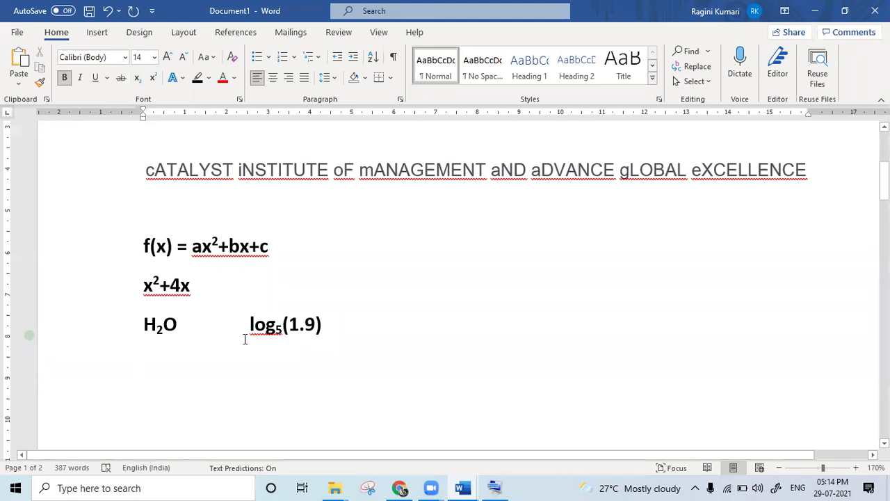
Compare the subscript 5 in the log expression with the superscript 2 in "x2+4x" by selecting each
drag(277, 331, 282, 332)
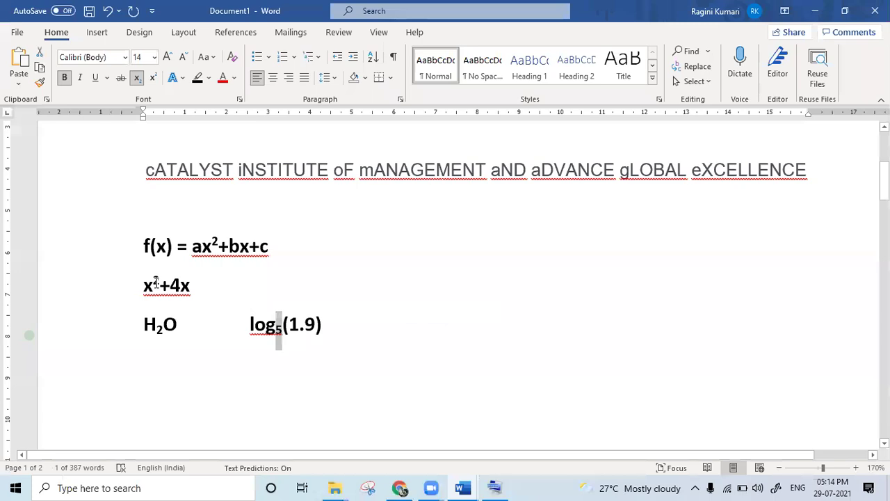
drag(157, 282, 153, 283)
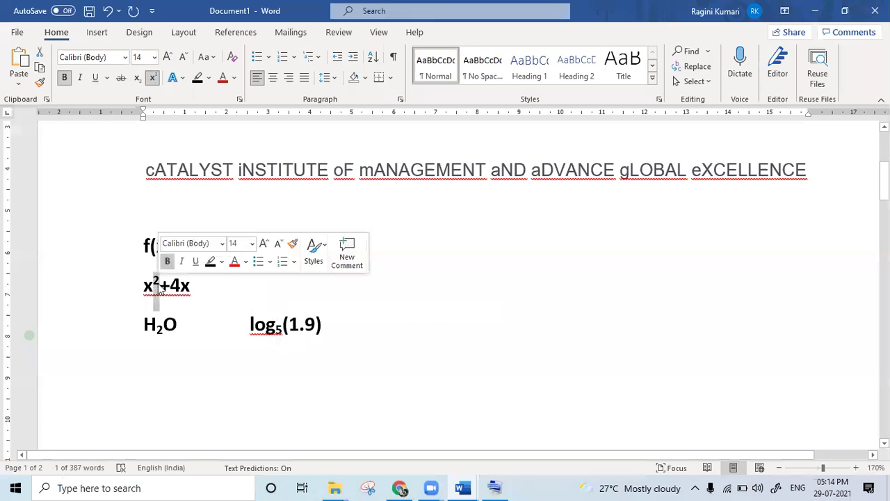
Add the headings "Subscript" and "SuperScript:" on two new lines above the f(x) formula
click(345, 325)
key(Up)
key(Up)
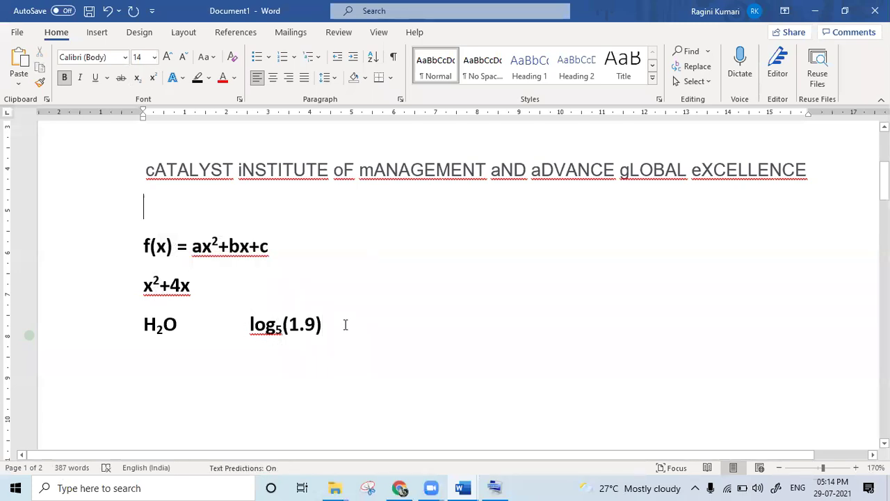
key(Return)
text(Sub)
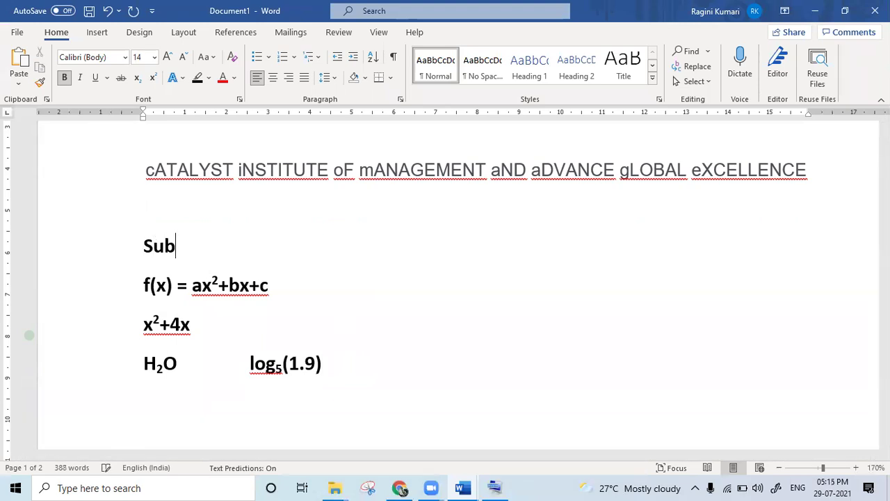
text(script)
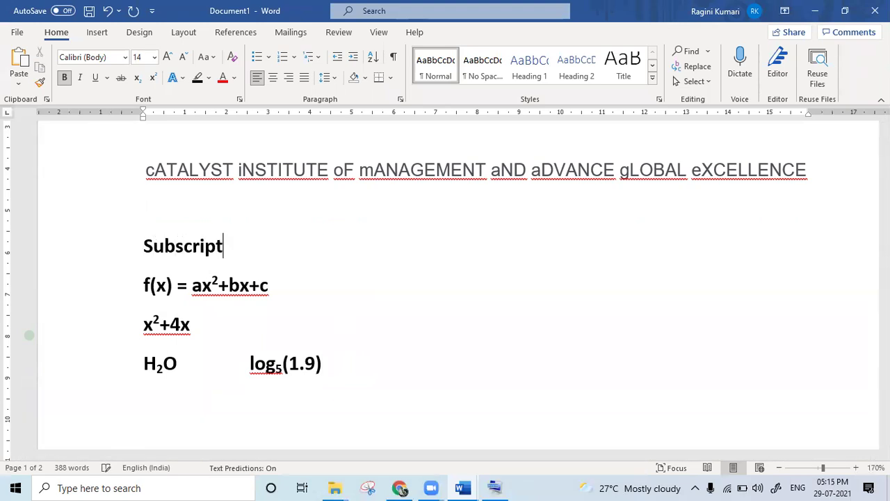
key(Return)
text(Super)
key(BackSpace)
text(Script:)
Add a colon after "Subscript" and the tabbed definition "it is used to write the character below base line."
click(236, 244)
text(:)
key(Tab)
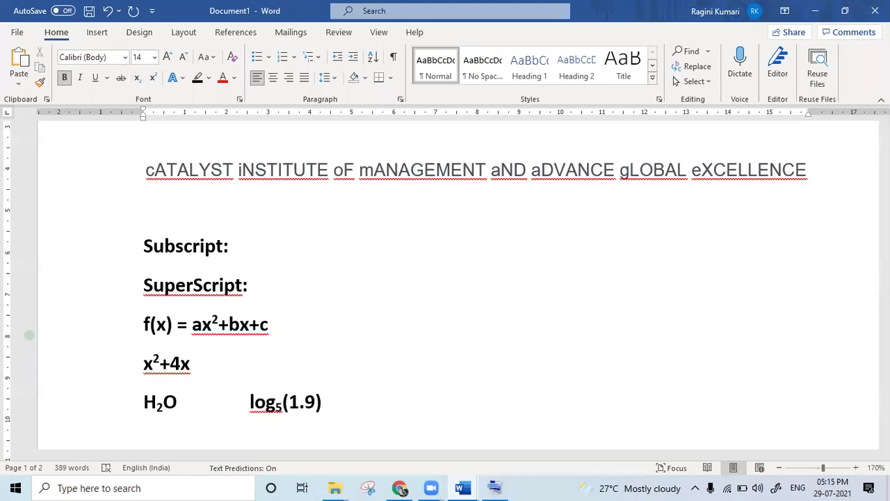
text(it is used to write the charecter a)
key(BackSpace)
text(below base line.)
Enter the definition "It is used to write the character above base line." after the SuperScript heading
click(247, 285)
text(It is used to write the)
key(BackSpace)
text(he character above base i)
key(BackSpace)
text(line.)
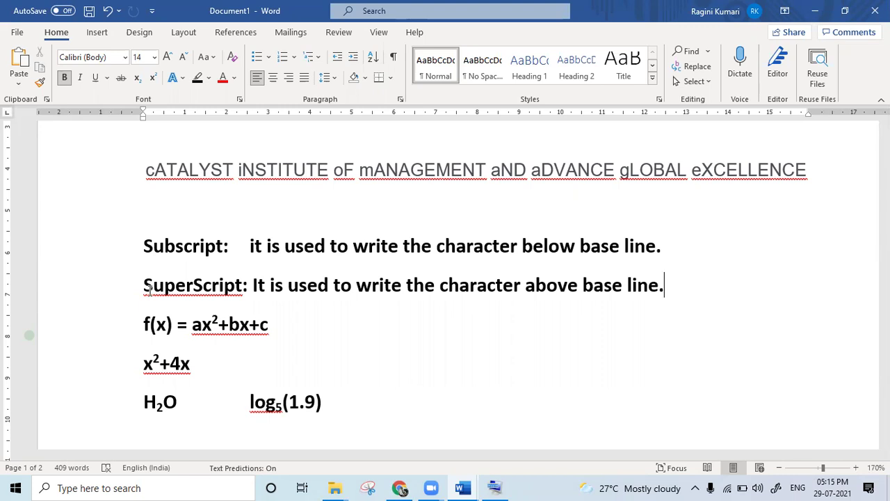
Highlight the SuperScript heading and the H2O example, and re-enter the 2 in H2O as a subscript
drag(144, 290, 238, 300)
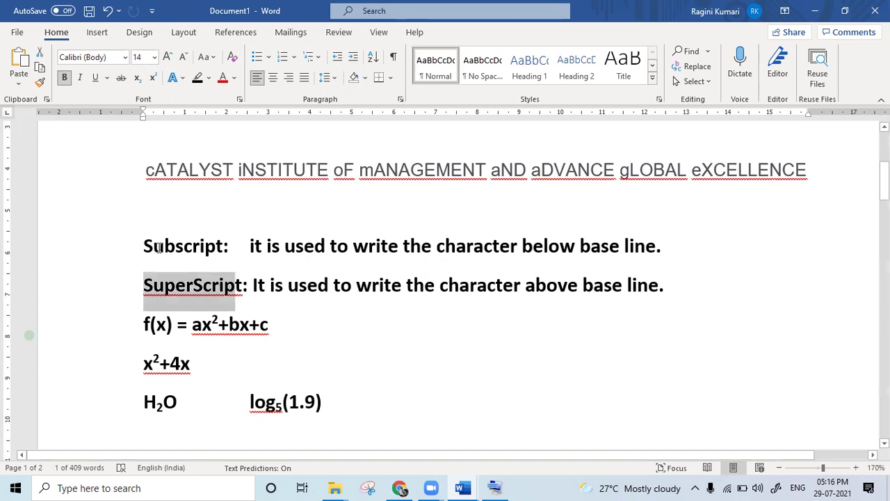
click(141, 402)
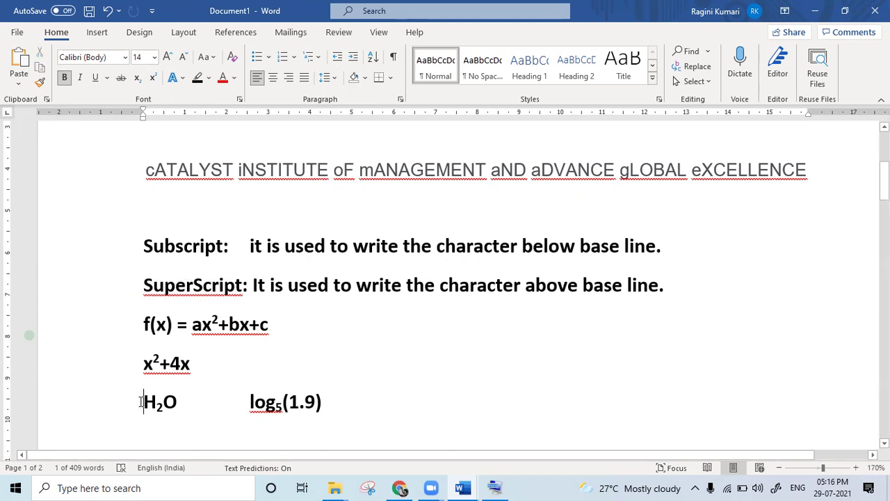
drag(141, 402, 174, 411)
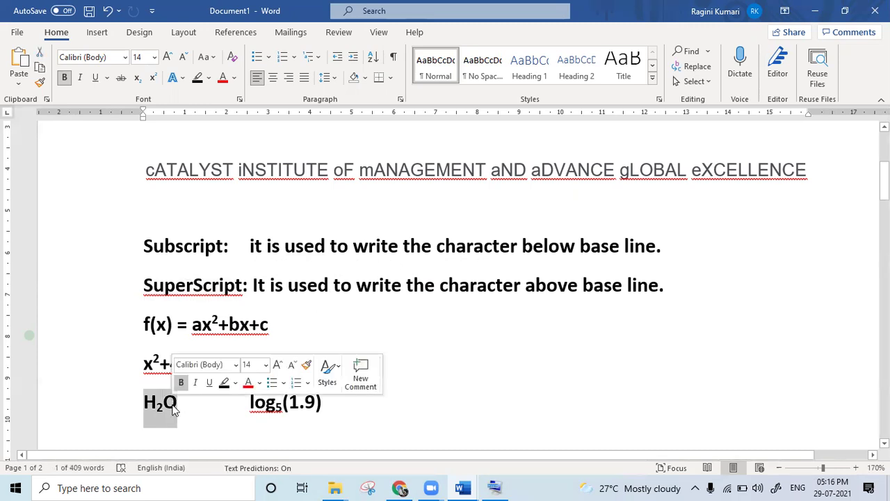
click(174, 411)
key(ctrl+equal)
text(2)
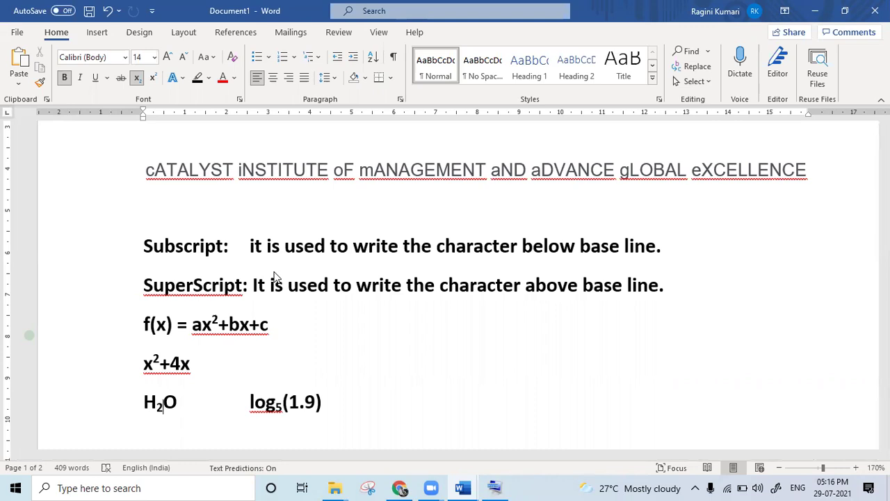
Enter "H2O" on a new line below the log expression and format its existing 2 as subscript
click(373, 409)
key(Return)
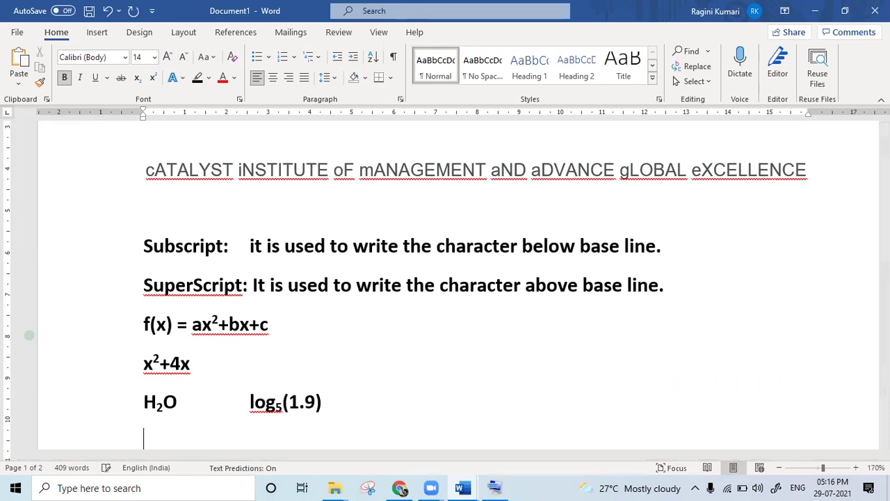
text(h2)
key(BackSpace)
key(BackSpace)
text(H20)
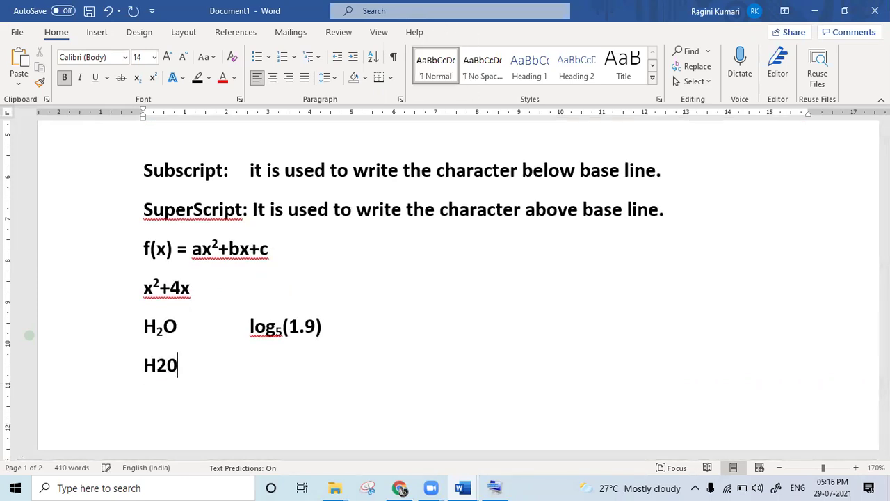
key(BackSpace)
text(O)
drag(157, 366, 166, 366)
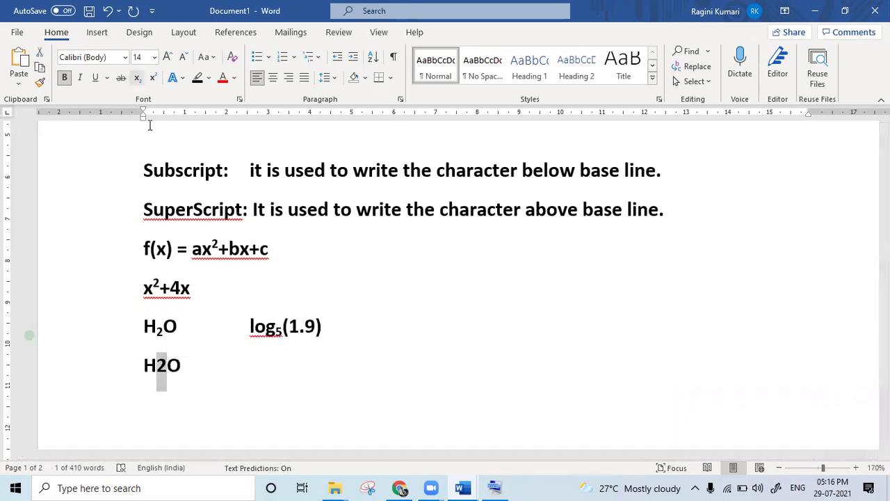
key(ctrl+equal)
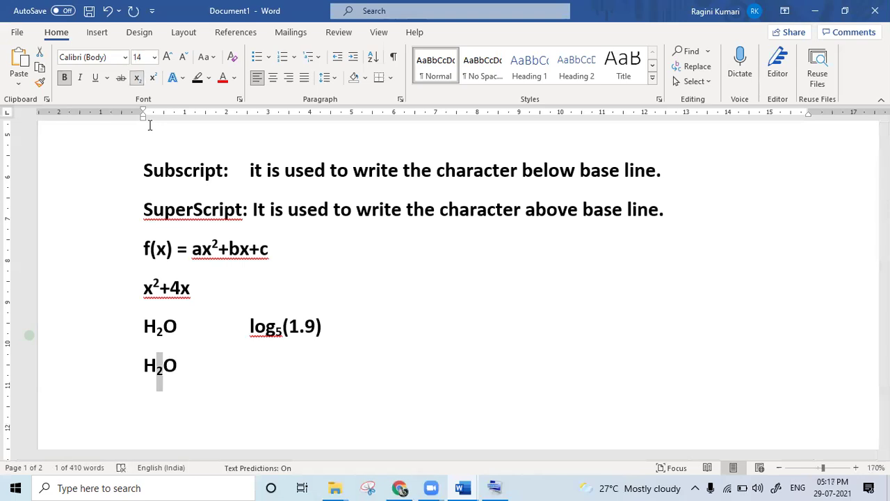
Append a comma and a second "H2O" on the last line, toggling subscript on only while entering the 2
click(186, 362)
text(, )
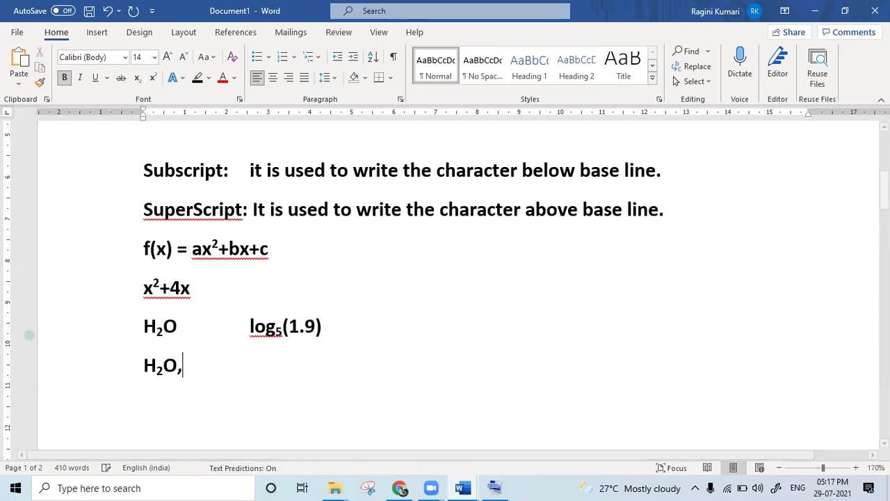
text(h)
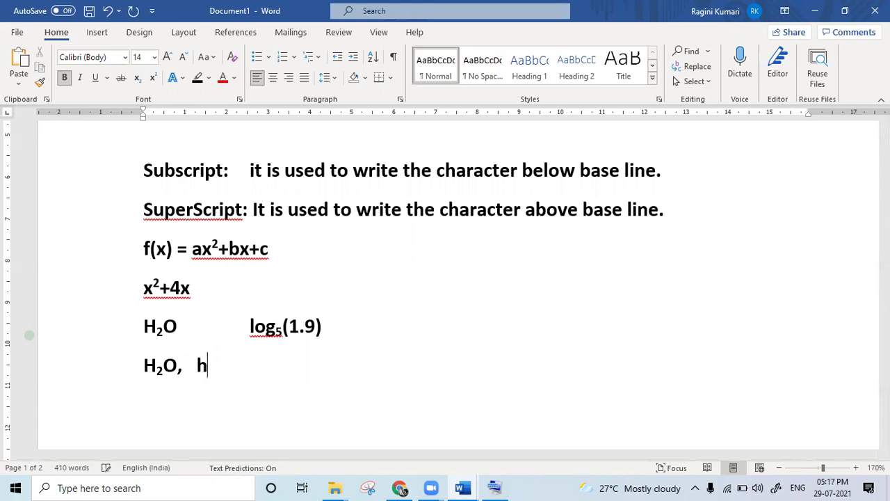
key(BackSpace)
text(H)
key(ctrl+equal)
text(2)
key(ctrl+equal)
text(O)
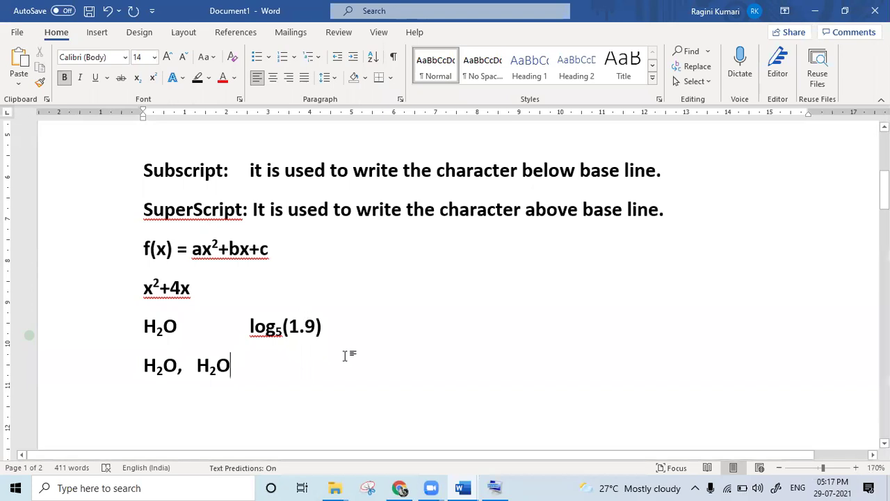
Add blank lines below the H2O examples and enter "MRP: 9999" on one of them
key(Return)
key(Return)
key(Return)
key(Return)
key(Return)
key(Return)
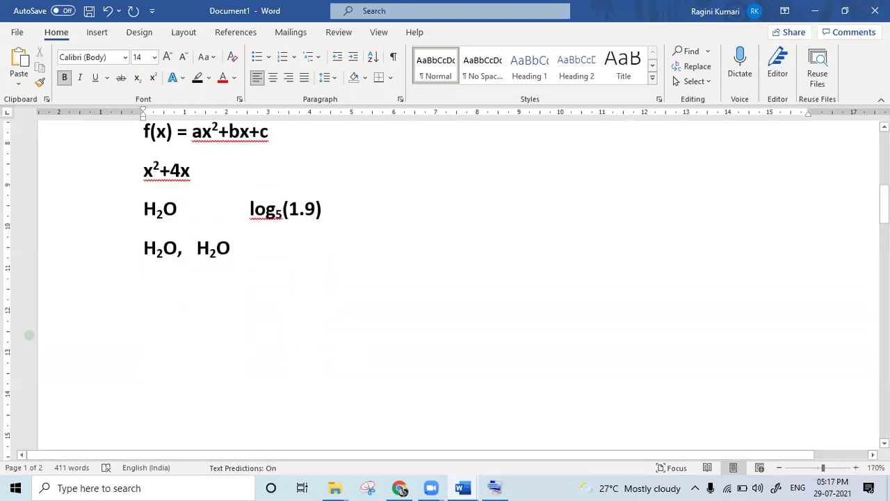
scroll(459, 285, down, 2)
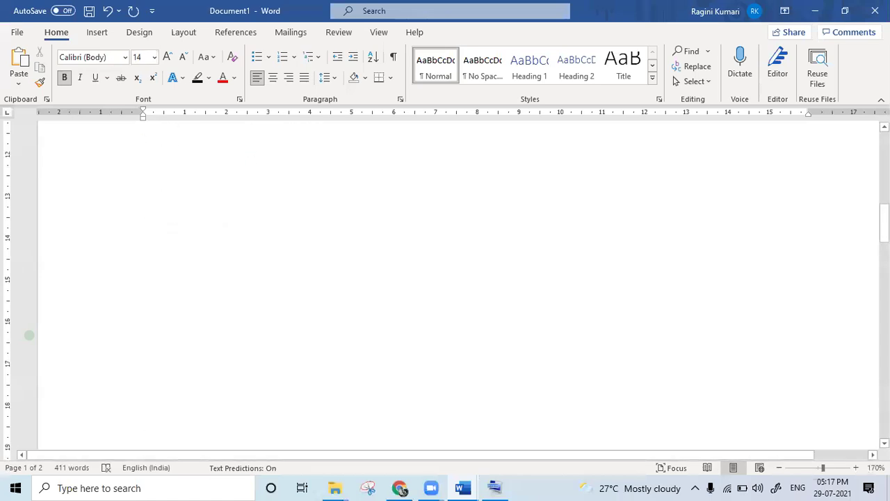
key(Up)
key(Up)
key(Up)
key(Up)
key(Up)
text(MRP: 9999)
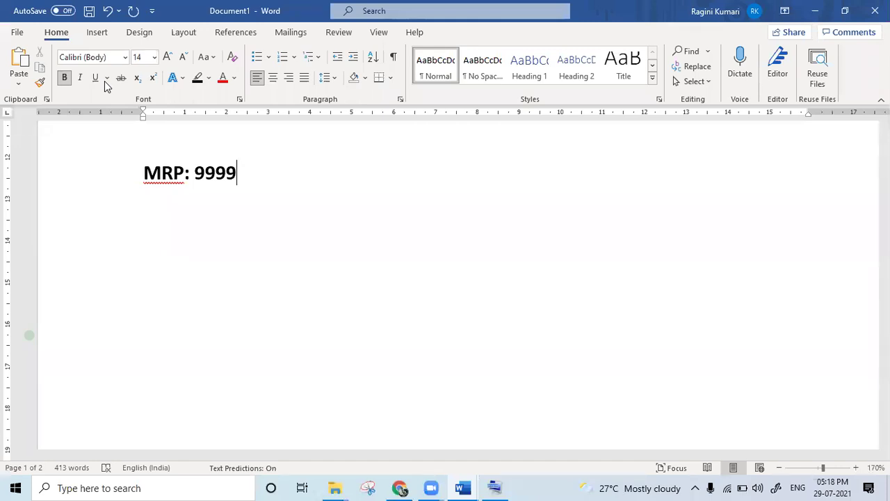
Apply strikethrough to the price 9999 after "MRP:"
key(shift+Left)
key(shift+Left)
key(shift+Left)
key(shift+Left)
key(shift+Left)
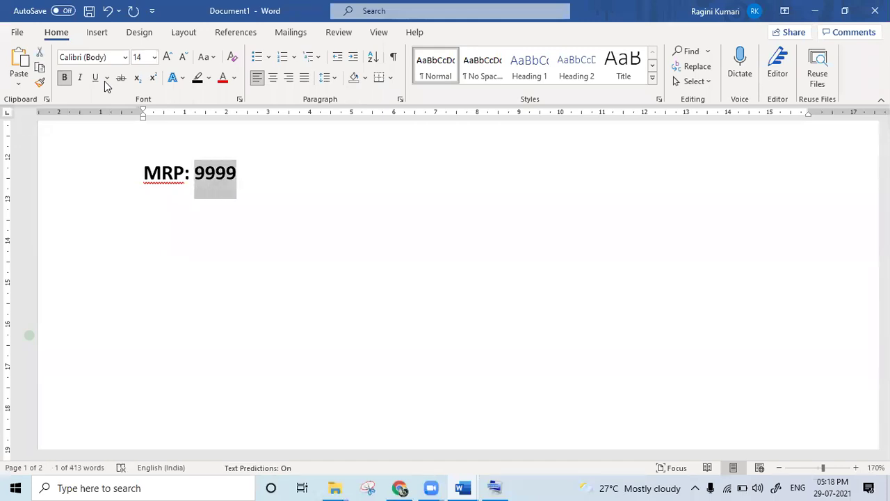
click(121, 77)
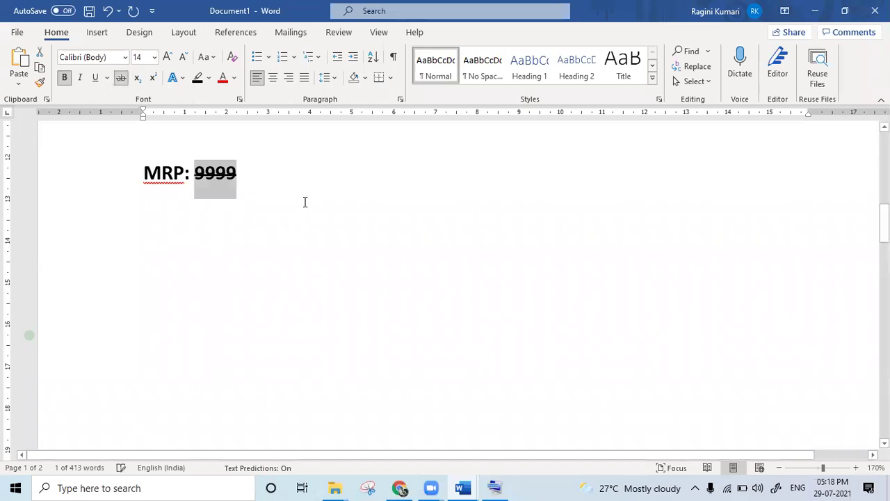
Add a comma and the new price 8888 after 9999, both without strikethrough
click(259, 179)
text(, 8)
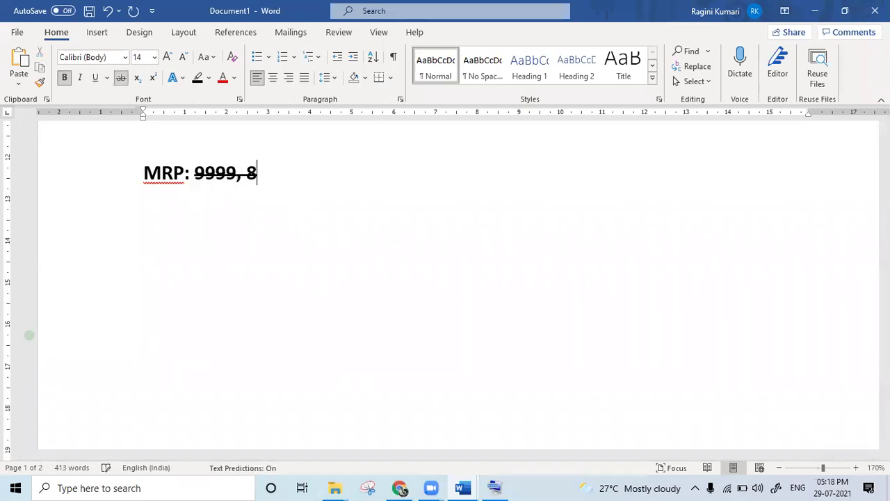
key(BackSpace)
key(BackSpace)
key(shift+Left)
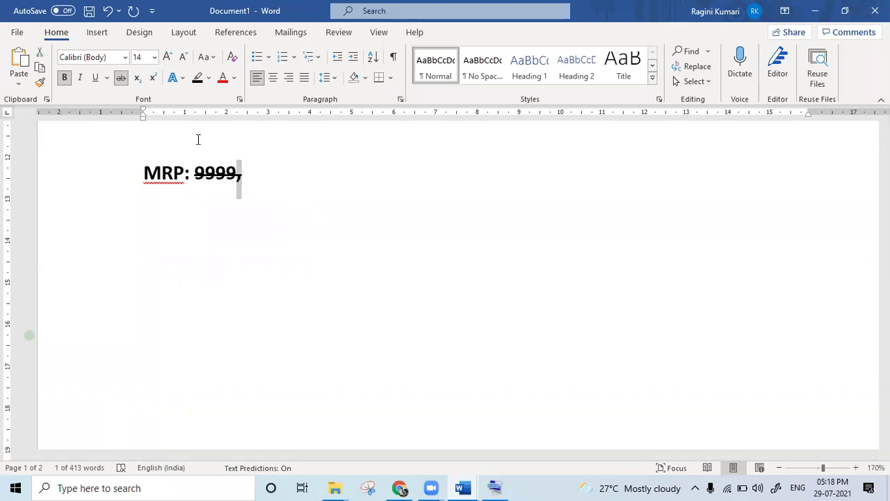
key(Right)
text(8888)
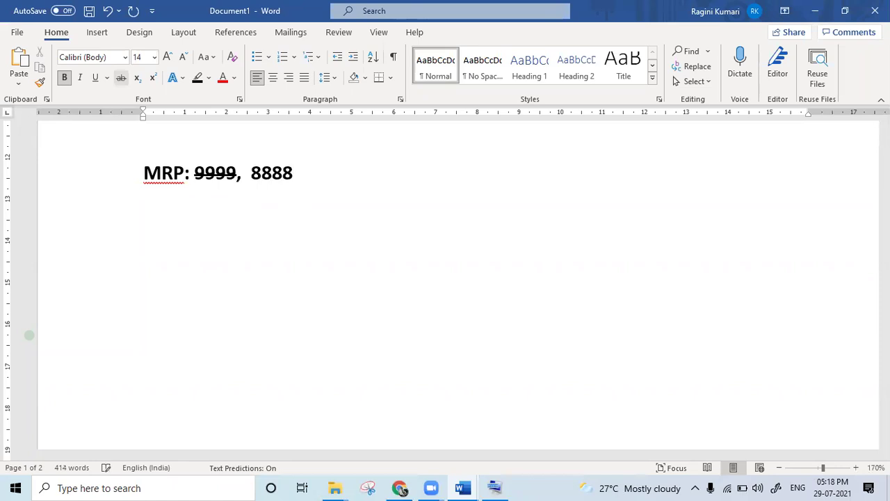
Split the MRP line so that 9999 and 8888 each stand on their own line below "MRP:"
key(Return)
click(195, 174)
key(Return)
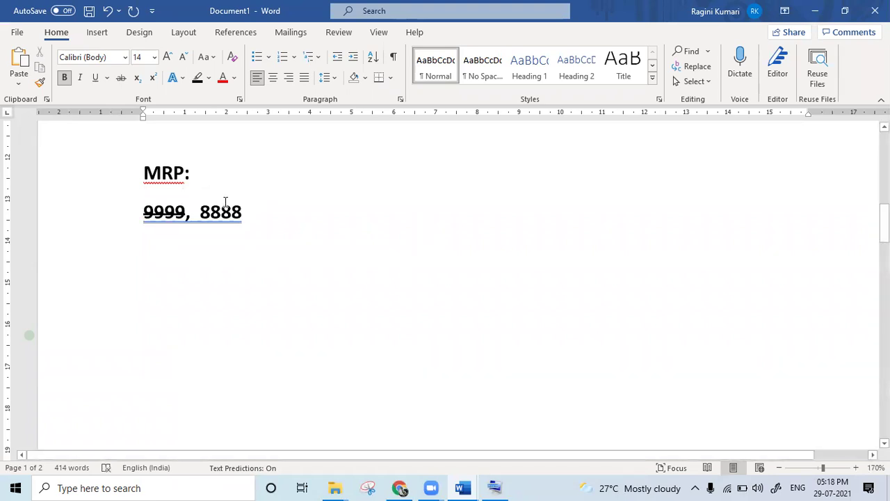
click(201, 212)
key(Return)
Reduce the font size of the 9999 and 8888 lines to 11
key(Right)
key(Right)
key(Right)
key(Right)
key(shift+Up)
key(shift+Up)
key(shift+Home)
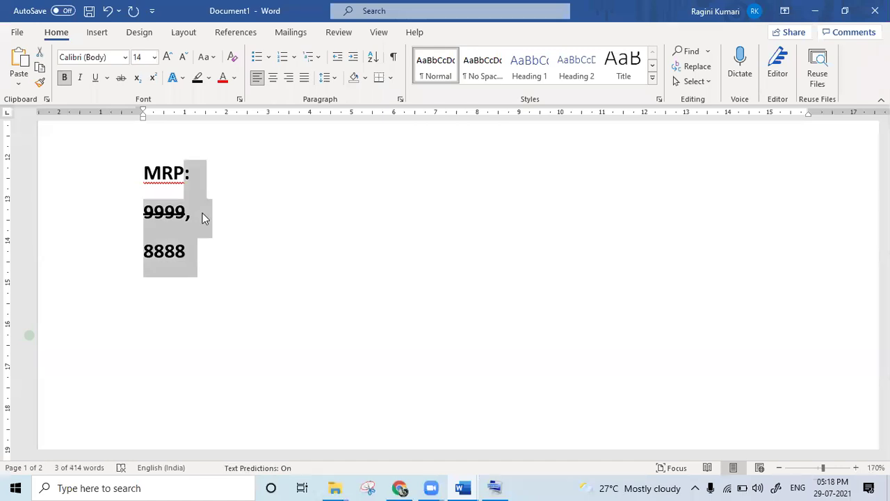
key(shift+Down)
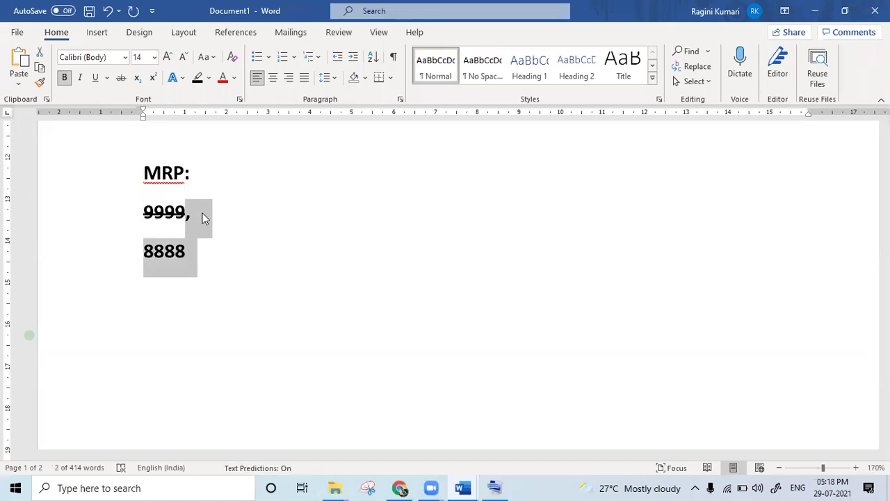
key(shift+Home)
key(ctrl+shift+comma)
key(ctrl+shift+comma)
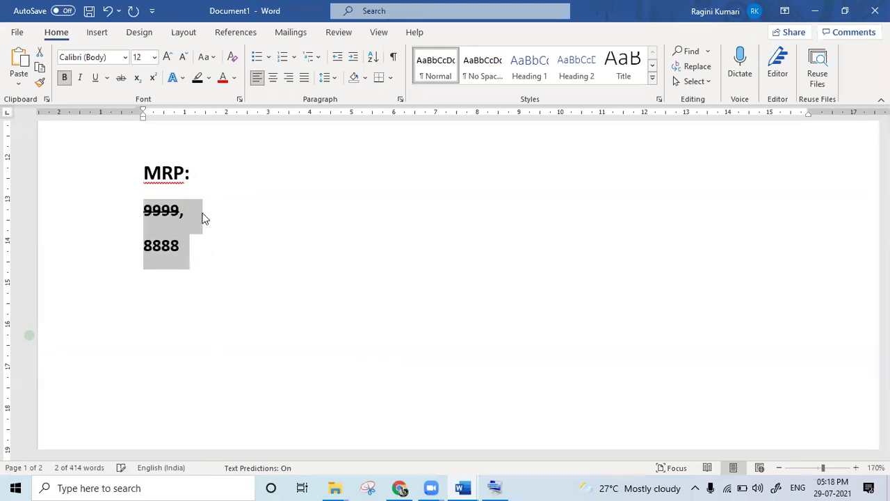
click(353, 215)
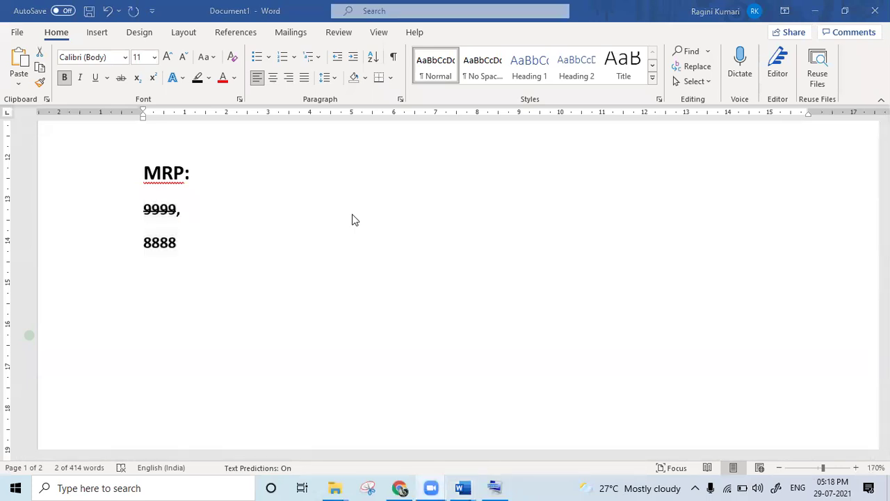
Set the paragraph spacing of the two price lines to 0 pt after with single line spacing
click(184, 175)
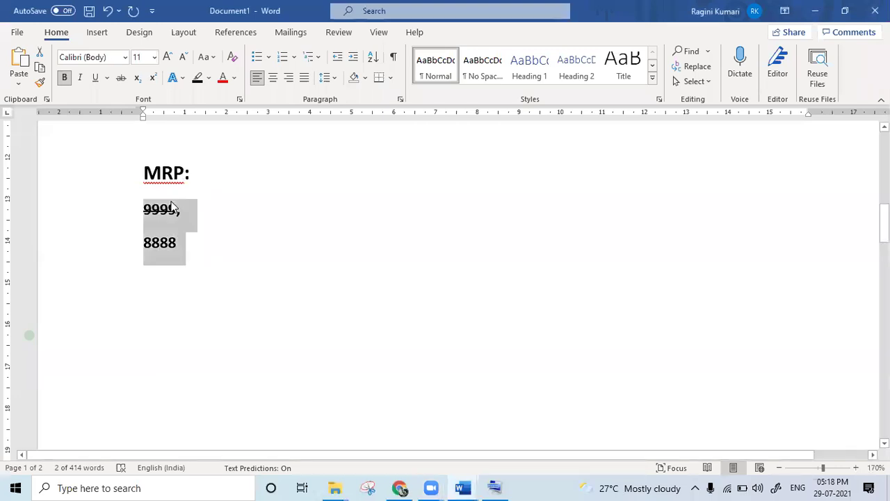
click(401, 100)
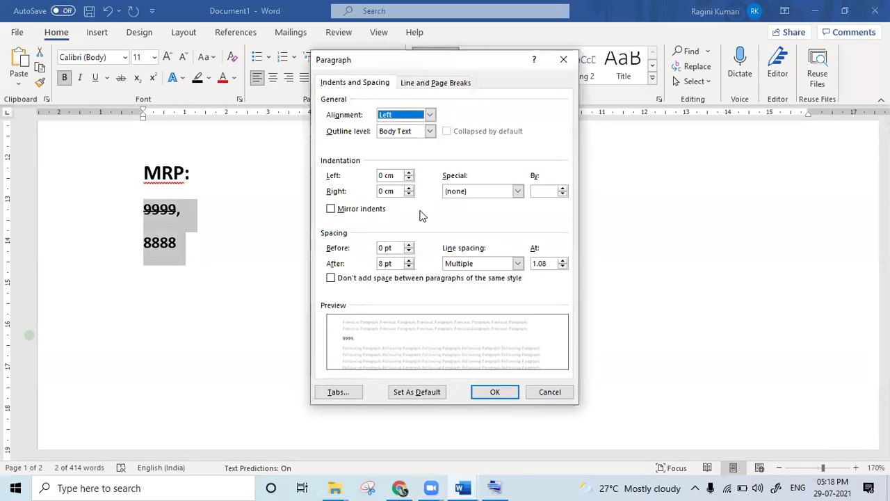
click(409, 266)
click(408, 266)
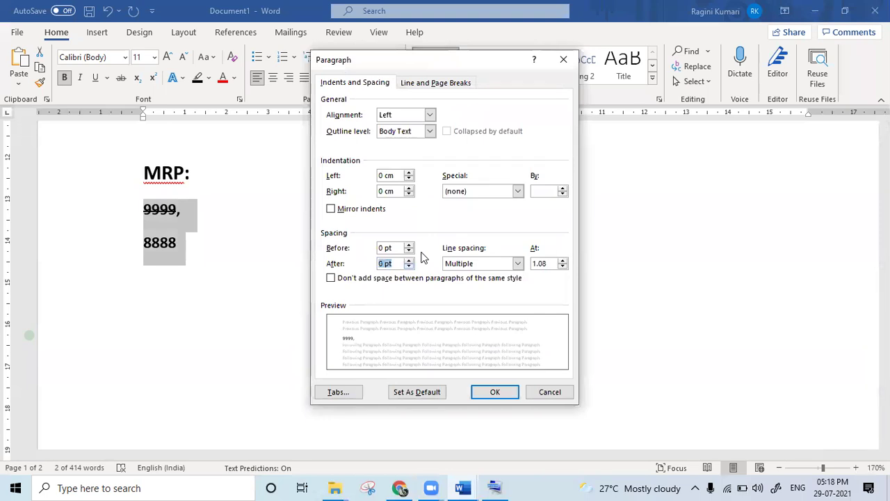
click(517, 263)
click(460, 272)
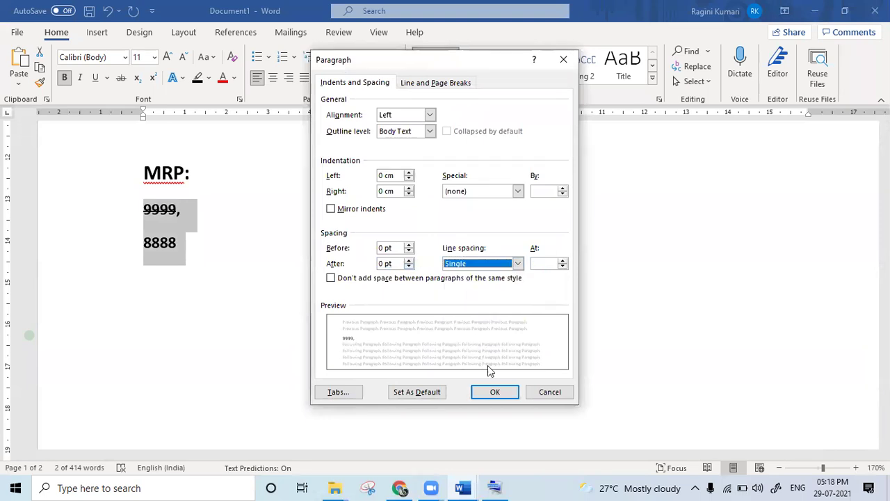
click(494, 393)
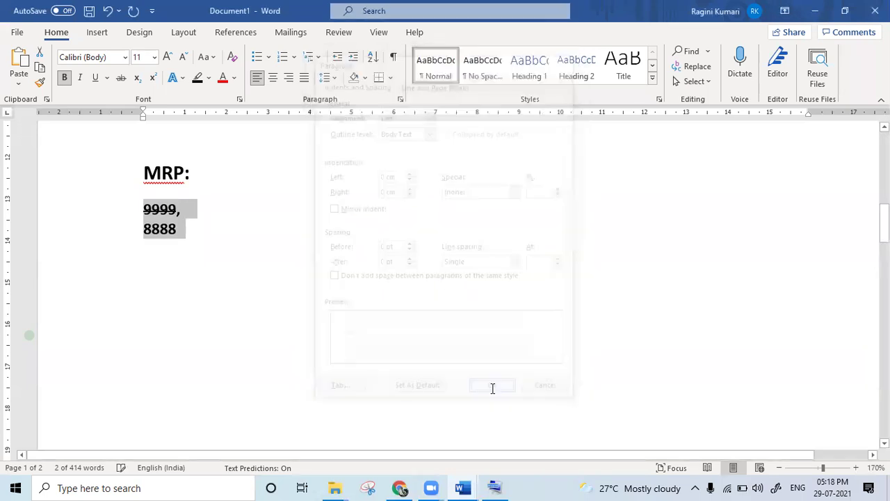
click(274, 173)
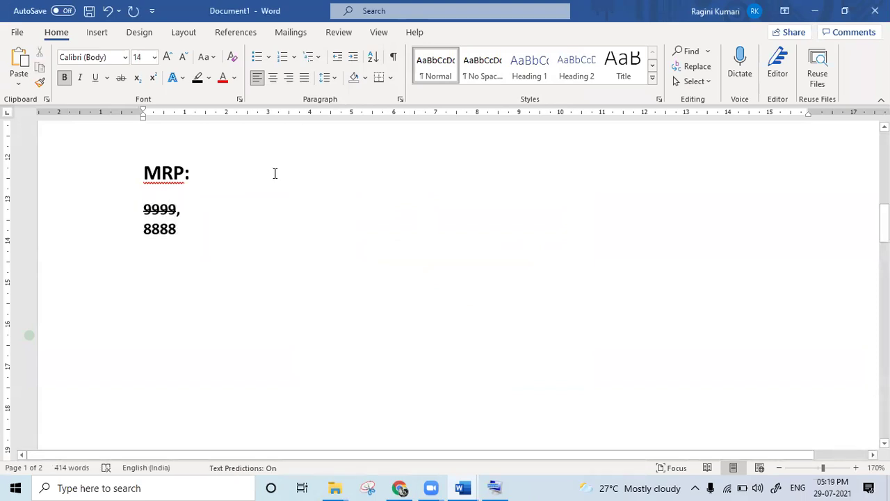
Undo the MRP price edits back to the plain line "MRP: 9999" without strikethrough
scroll(274, 173, up, 7)
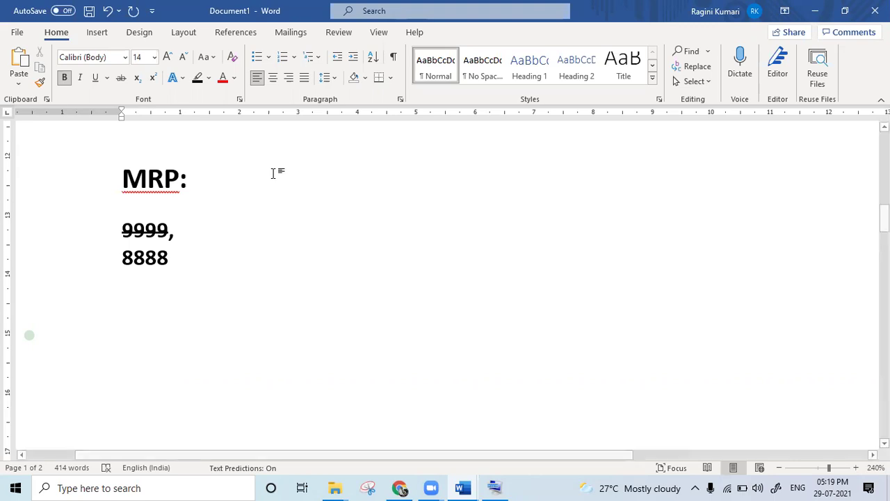
drag(884, 217, 858, 182)
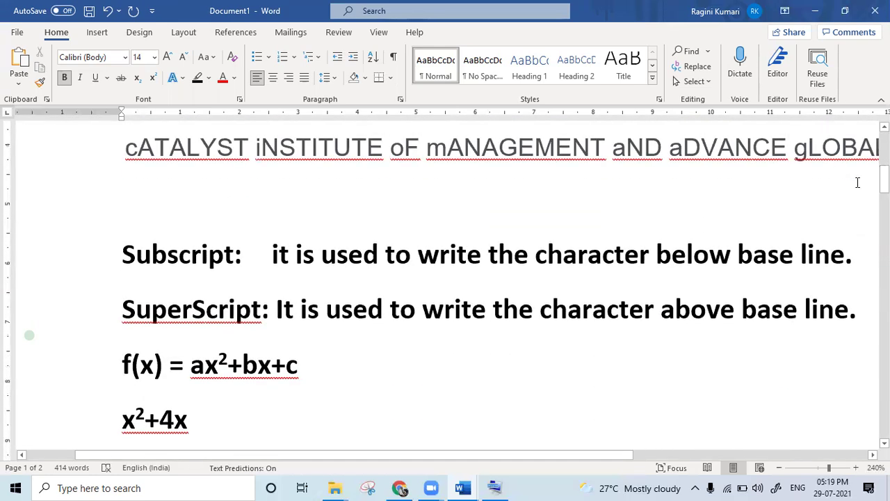
key(ctrl+z)
key(ctrl+z)
key(ctrl+z)
key(ctrl+z)
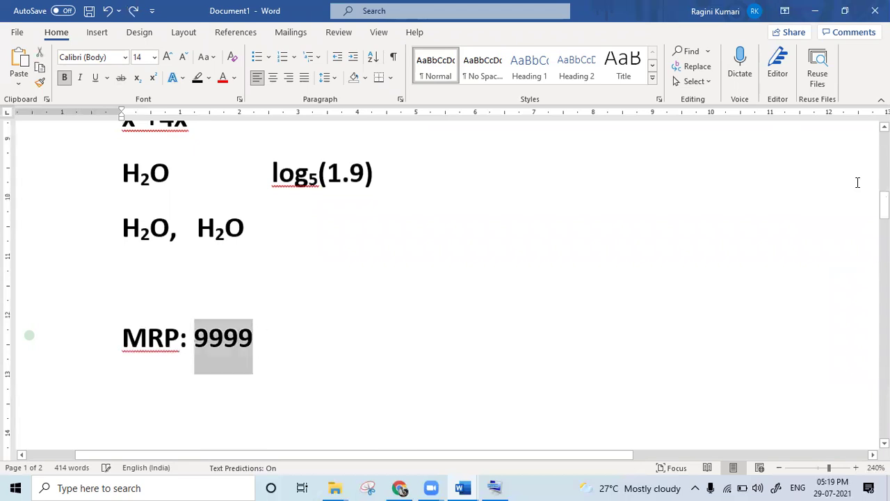
Undo the MRP line, the second H2O row, the SuperScript definition and the end of the Subscript definition back to "character a"
scroll(858, 182, down, 3)
key(ctrl+z)
key(ctrl+z)
key(ctrl+z)
key(ctrl+z)
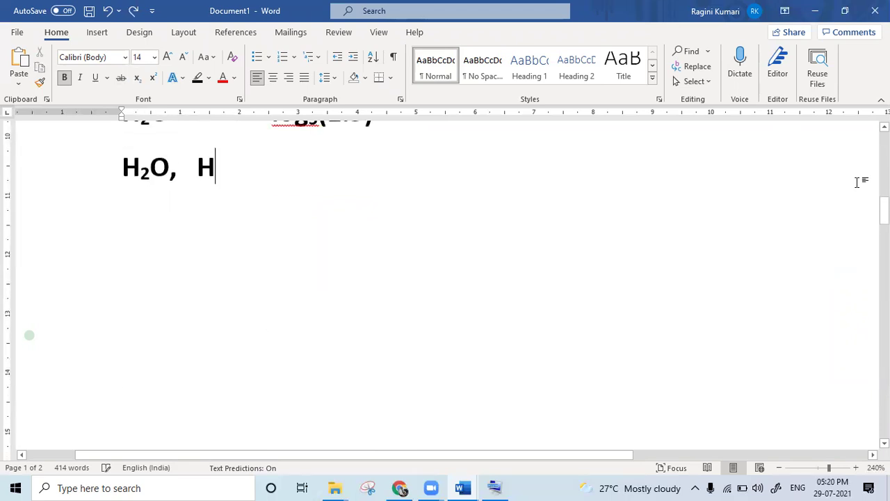
key(ctrl+z)
key(ctrl+z)
key(ctrl+z)
key(ctrl+z)
key(ctrl+z)
key(ctrl+z)
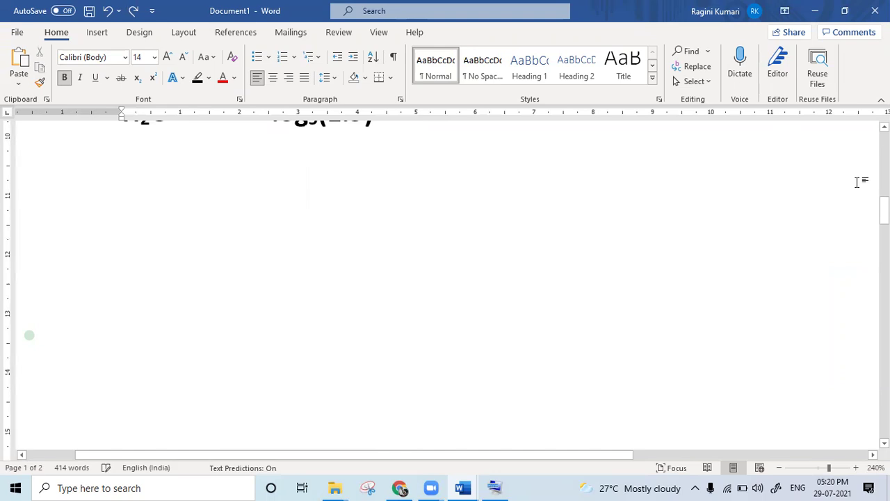
key(ctrl+z)
text(aracter a)
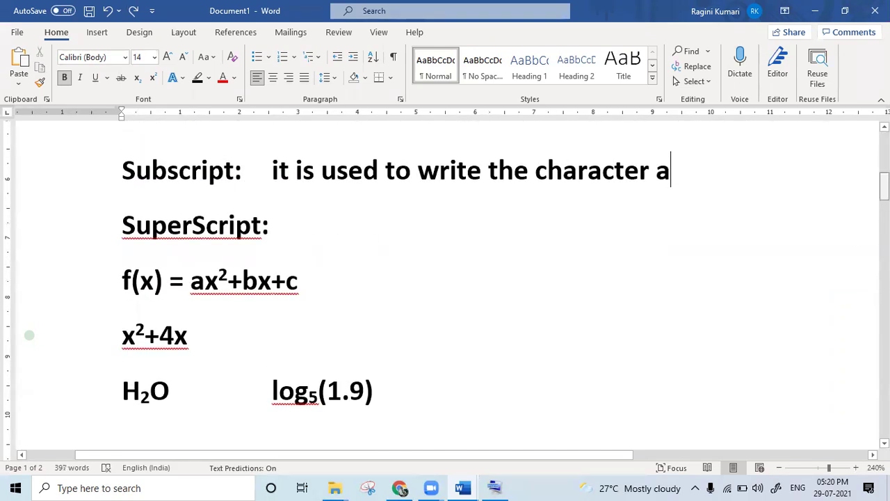
Apply strikethrough to "output" in the Output Unit bullet and to "Unit" after "Central Processing" in the Processing bullet
scroll(445, 279, down, 10)
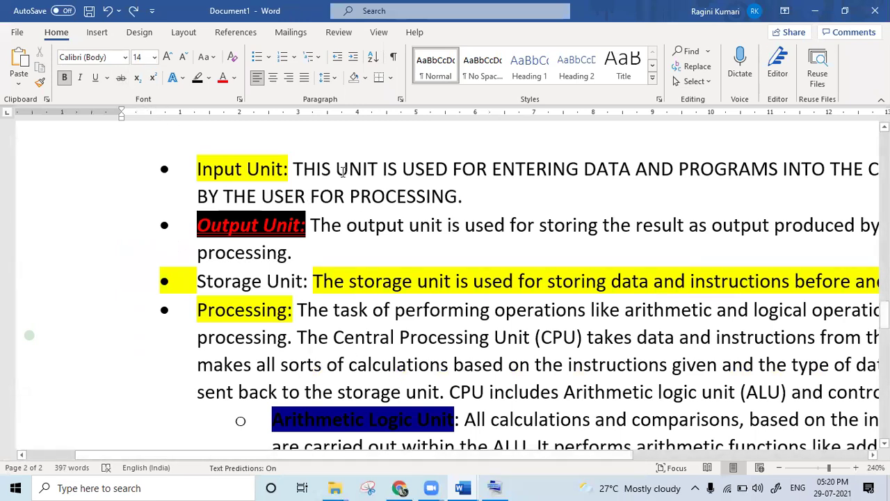
drag(347, 229, 406, 226)
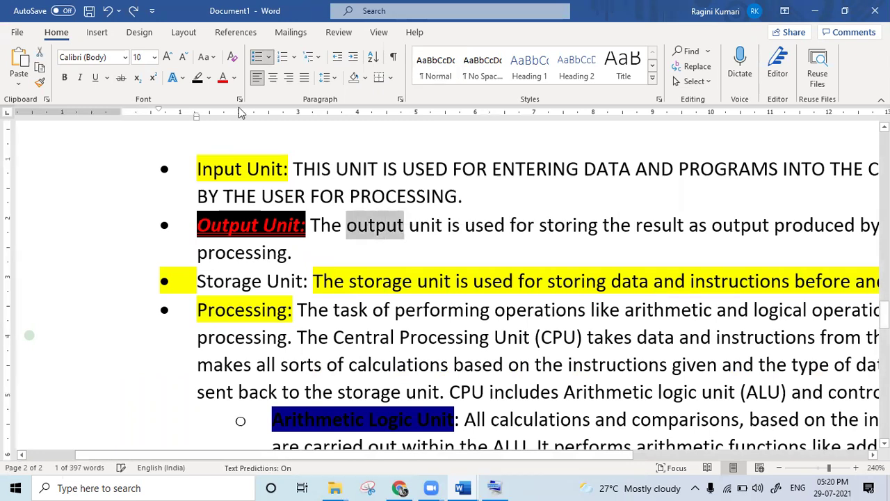
click(120, 78)
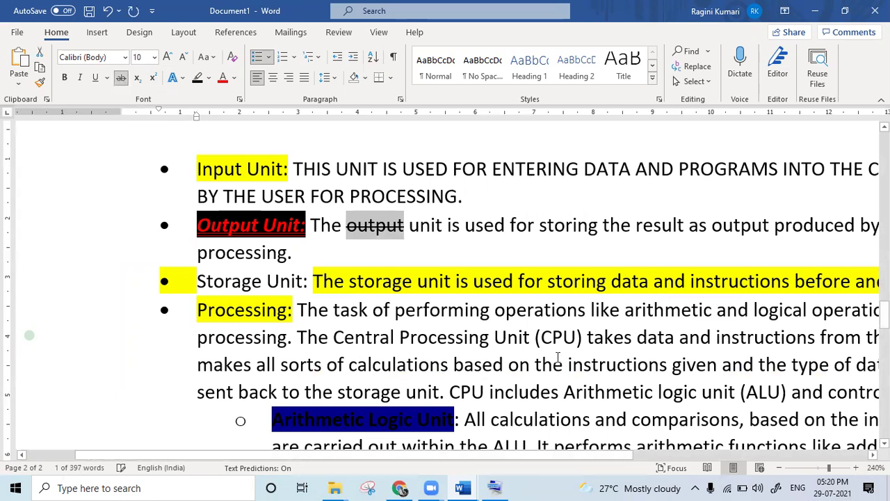
drag(495, 337, 533, 339)
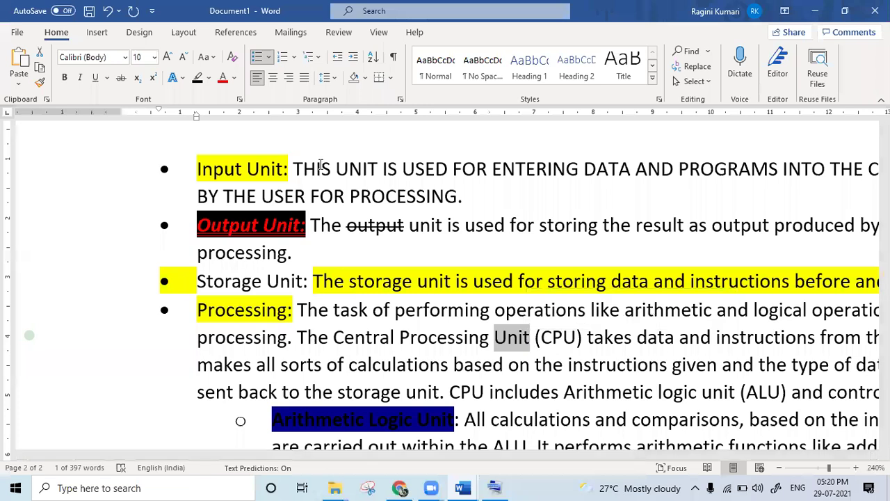
click(120, 77)
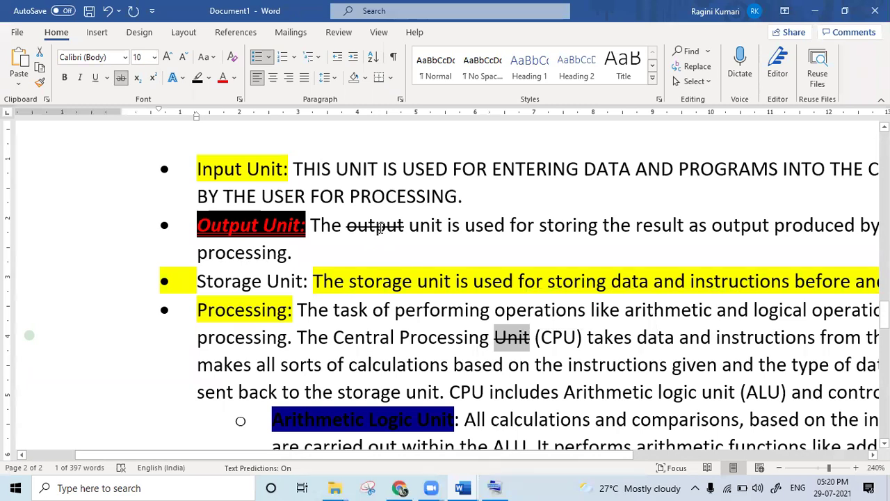
click(415, 249)
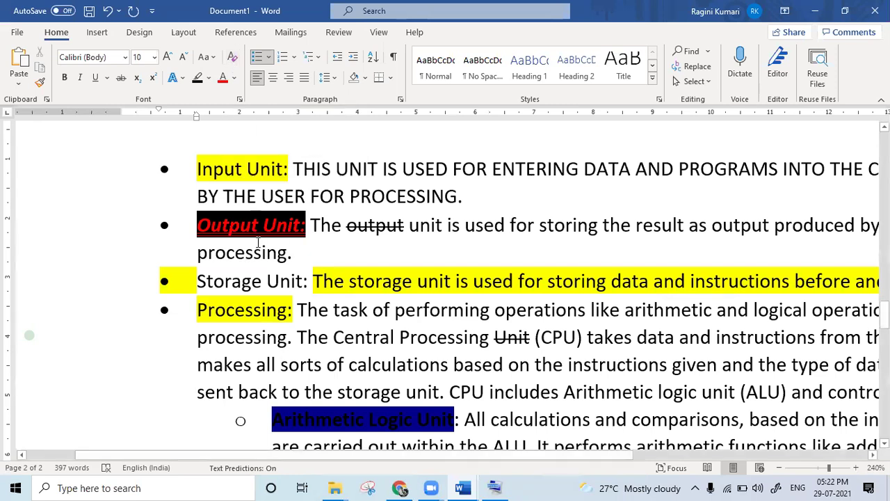
Clear all formatting from the Input Unit and Output Unit bullet paragraphs
drag(192, 168, 306, 252)
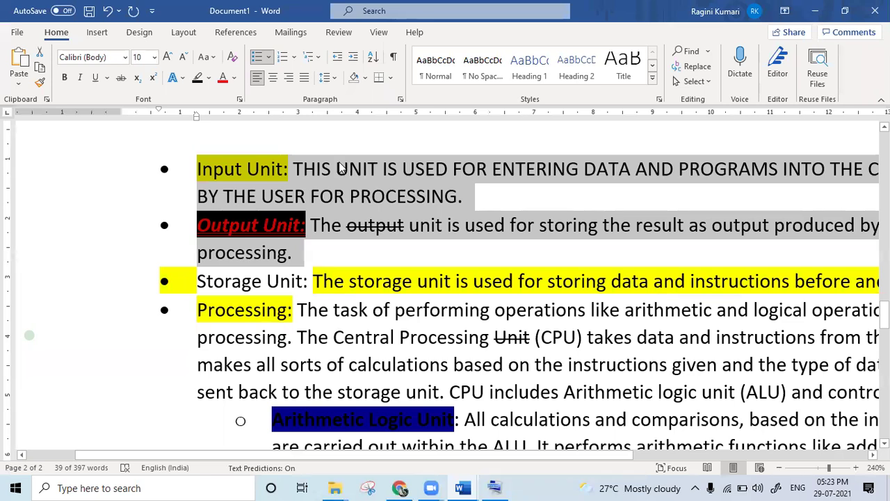
click(232, 58)
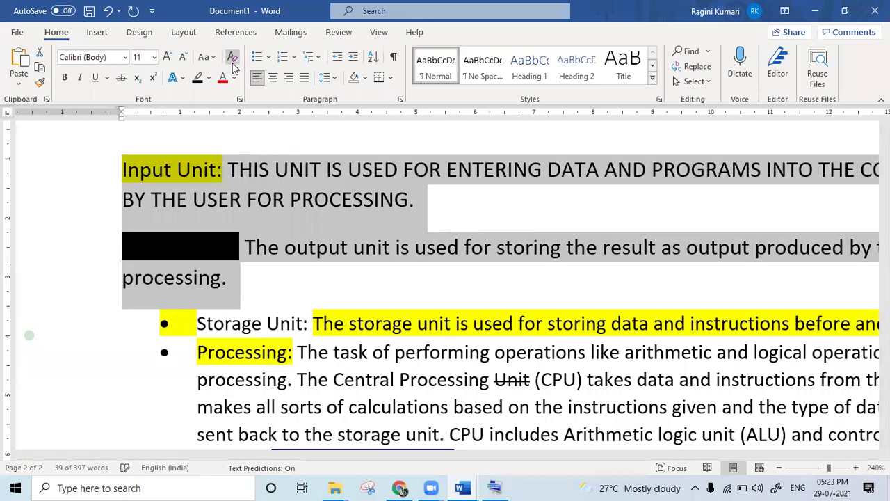
scroll(296, 226, down, 7)
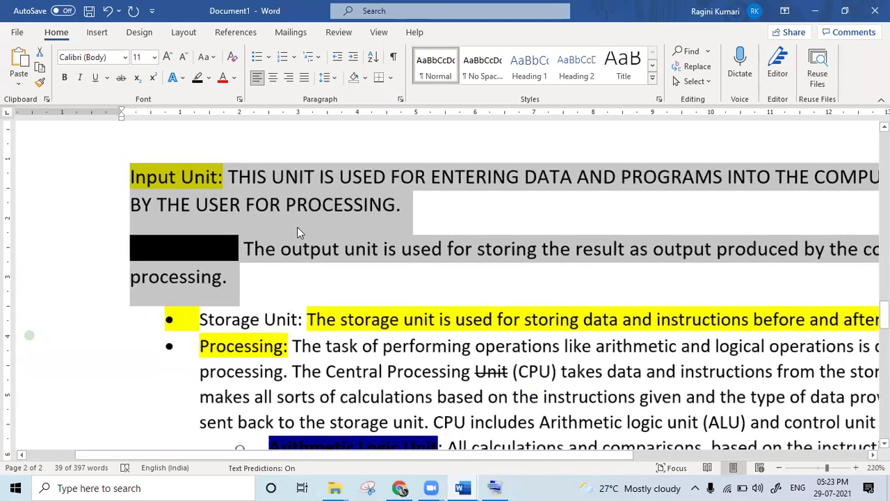
scroll(297, 227, down, 1)
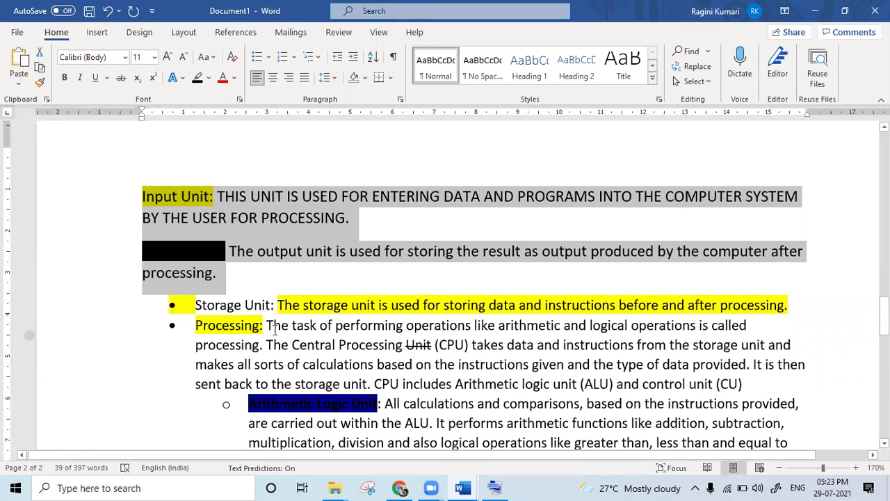
Remove the text highlight colour from the Input Unit and Output Unit paragraphs
click(209, 77)
click(219, 97)
click(225, 155)
click(226, 160)
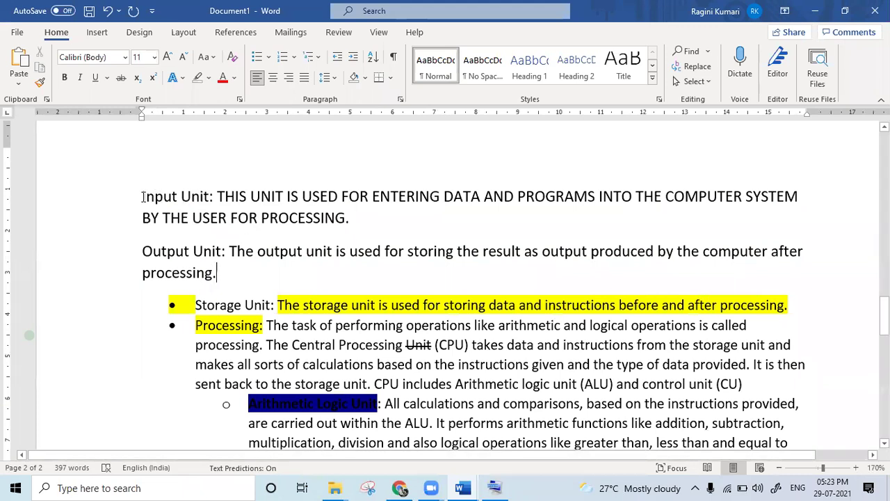
Make "Input Unit" bold and italic, and strike through "UNIT IS USED" in the same paragraph
drag(142, 196, 210, 197)
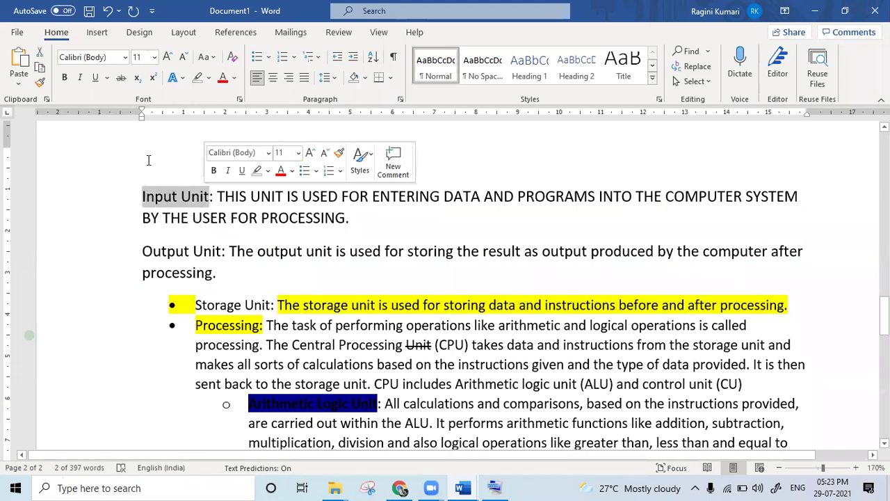
click(64, 78)
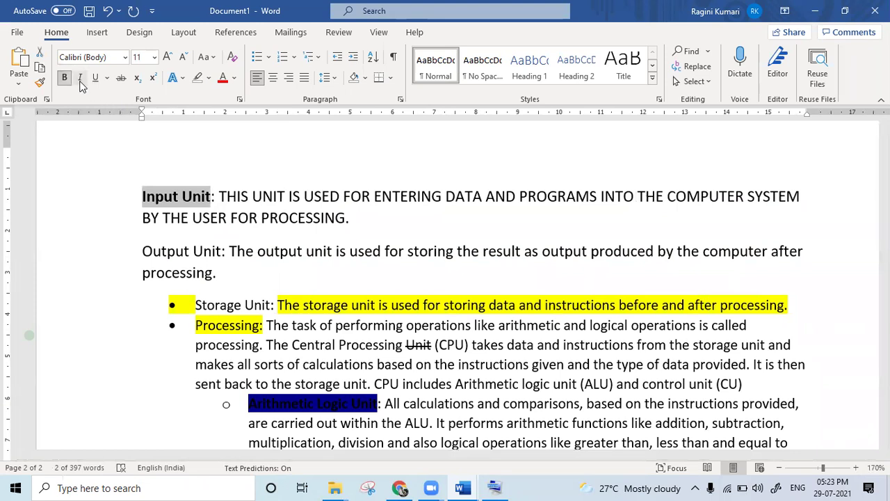
click(81, 78)
drag(251, 196, 340, 197)
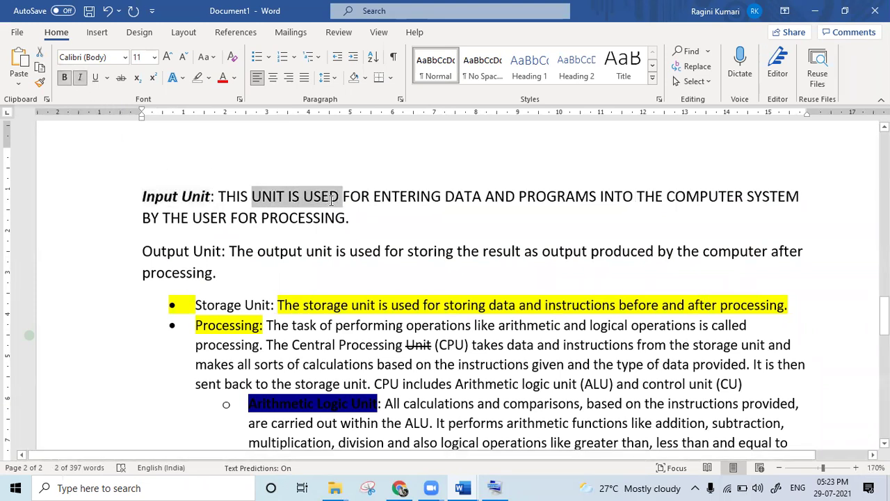
click(120, 77)
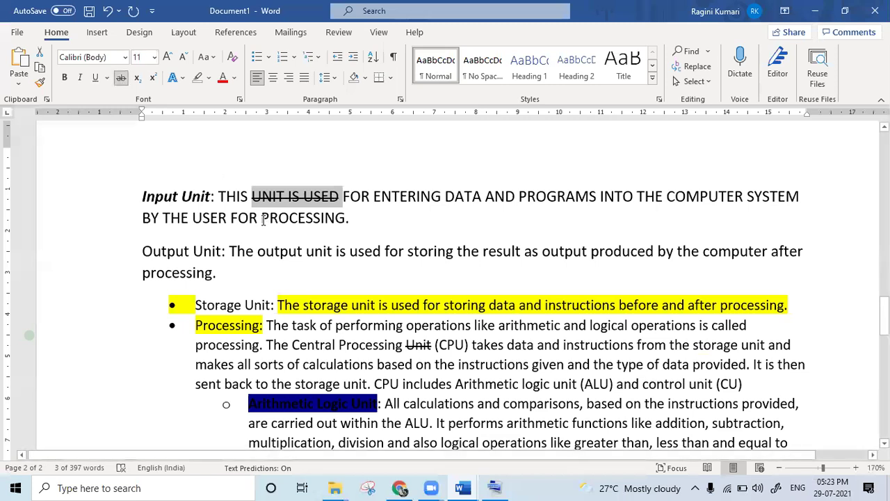
click(238, 247)
Clear all formatting from the whole Input Unit paragraph
drag(142, 194, 349, 220)
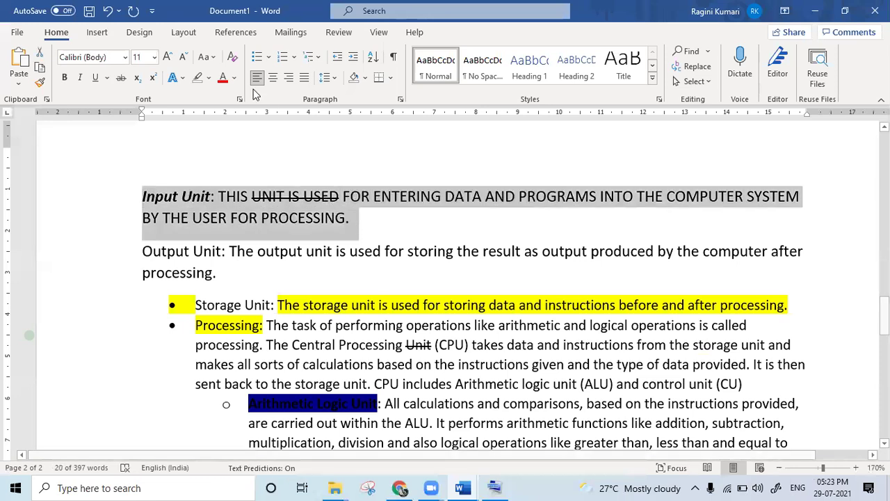
click(233, 58)
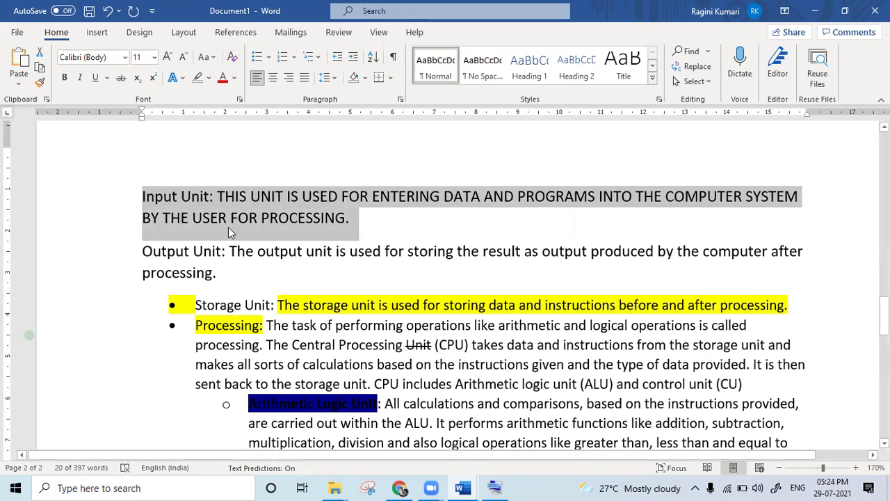
click(271, 334)
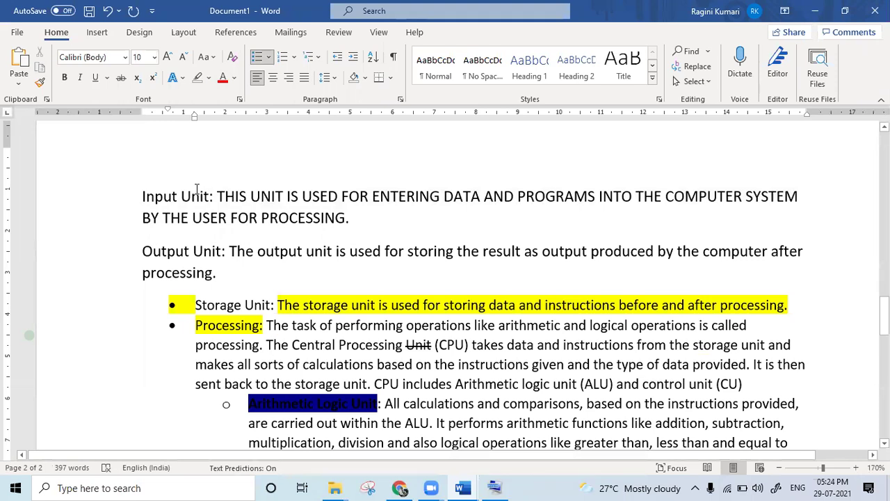
Clear all formatting from the text between "Storage Unit" and "calculations based on" in the Processing paragraph
drag(224, 309, 429, 373)
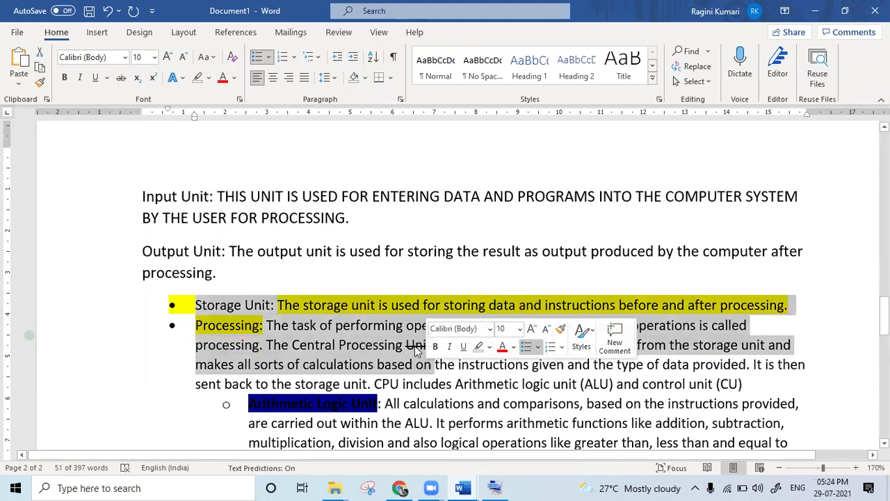
click(232, 57)
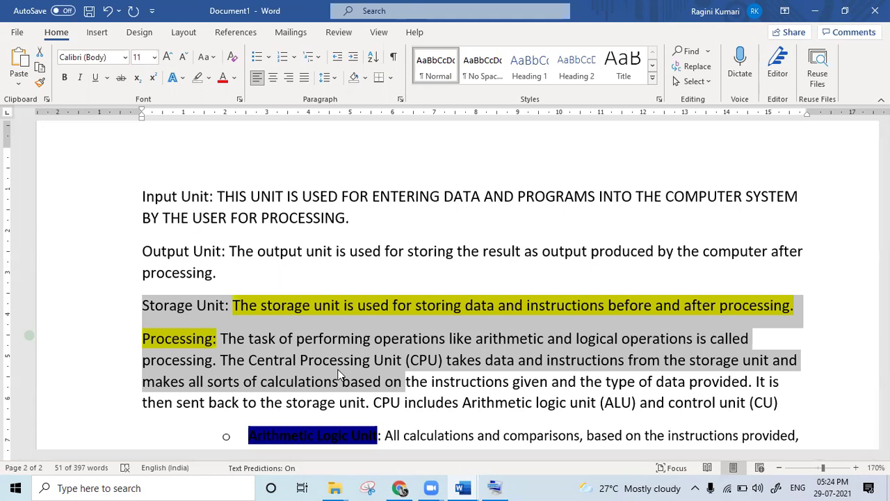
Launch a new Word window and create a blank document
key(super+r)
key(Return)
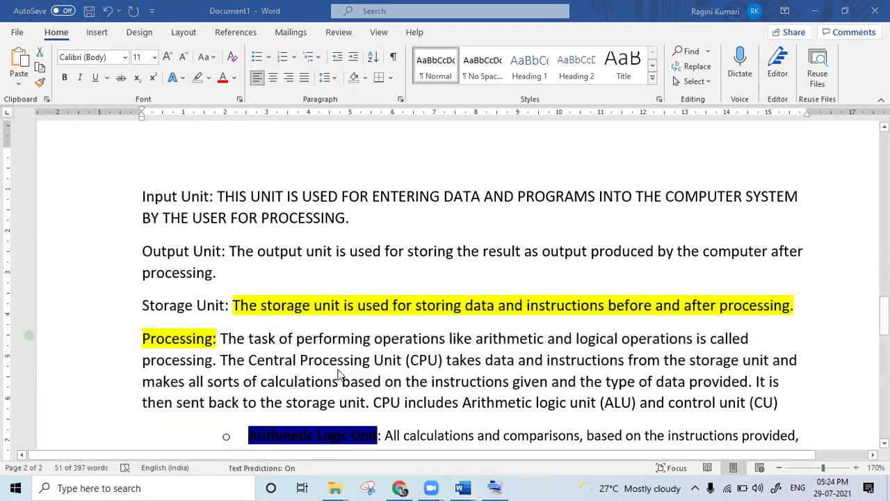
click(183, 141)
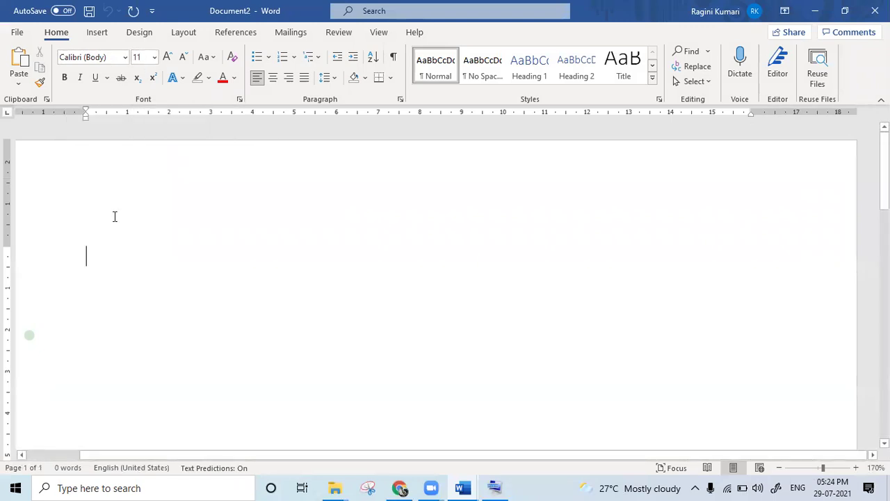
Write "This is to inform you that" in the blank document
text(tHIS is)
key(BackSpace)
key(BackSpace)
key(BackSpace)
text(is to inform you that)
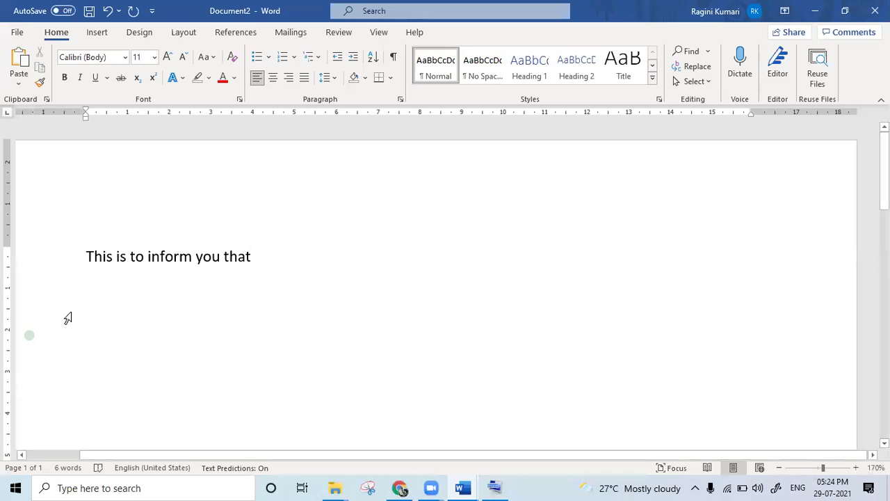
Format the whole sentence in bold Algerian at size 20, and clear all its formatting
drag(109, 253, 261, 259)
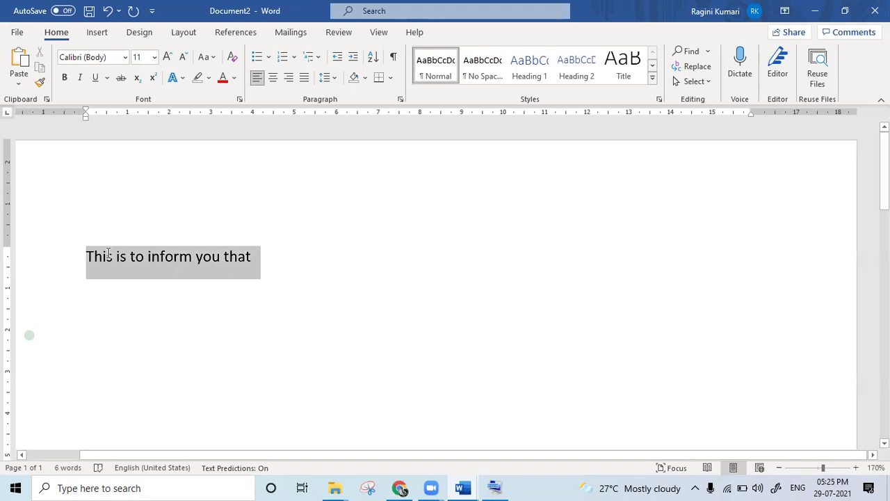
click(124, 57)
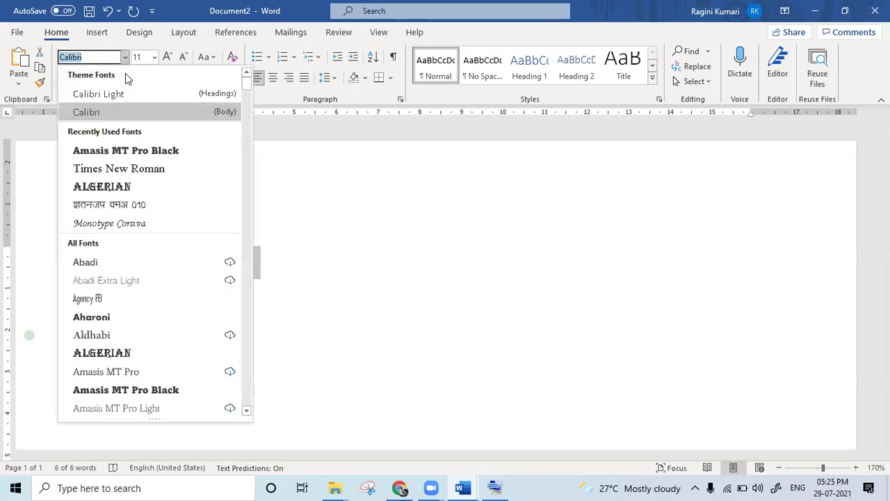
click(146, 188)
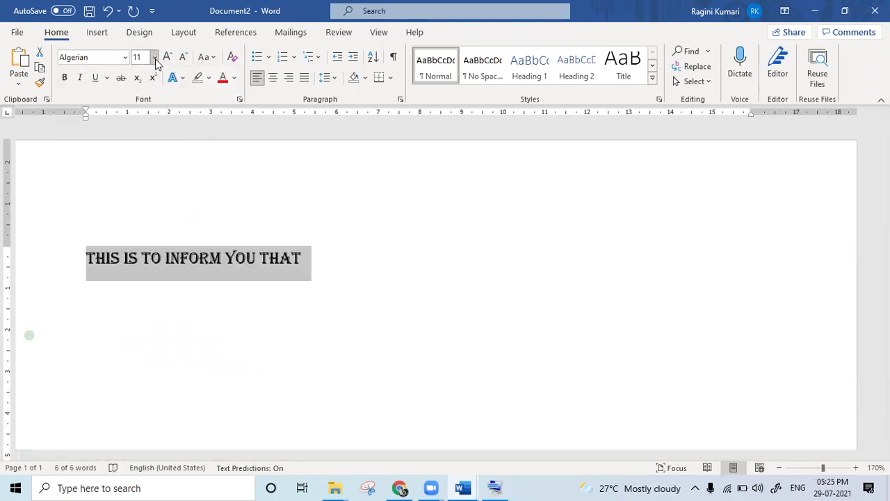
click(154, 57)
click(145, 194)
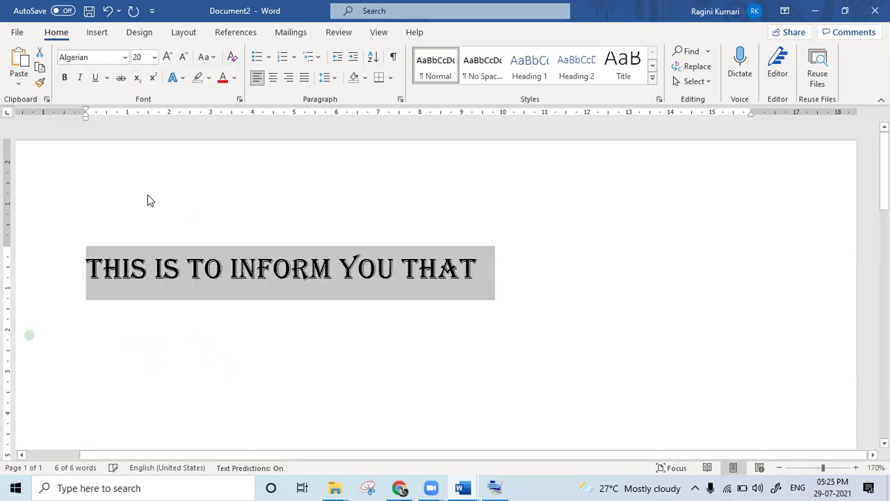
click(63, 78)
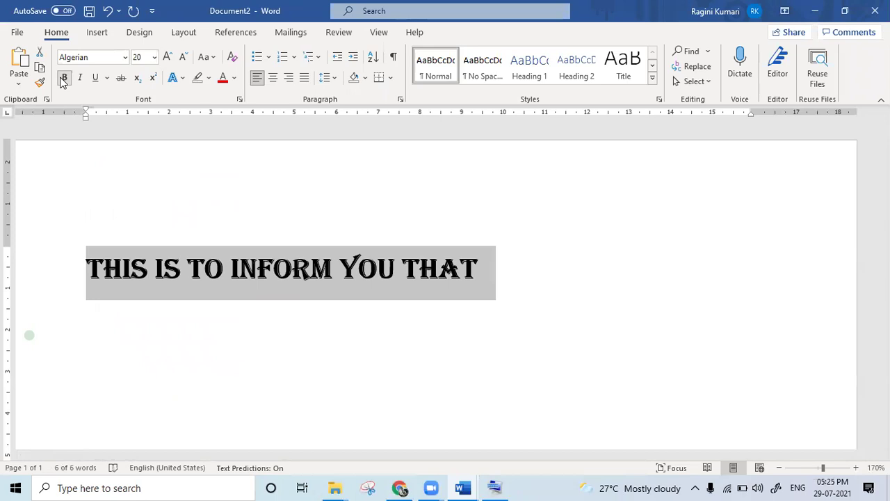
click(231, 57)
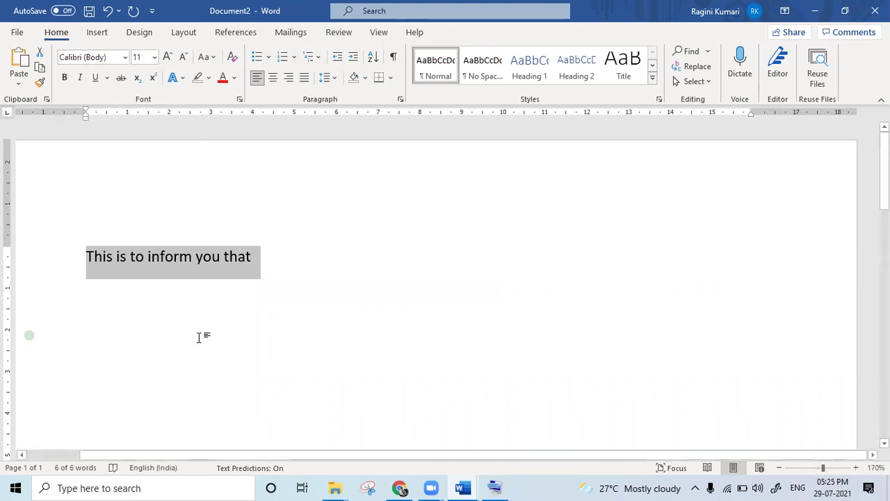
Try to apply the light gold text effect with a gold outline at the cursor inside the sentence, without selecting any text
click(196, 255)
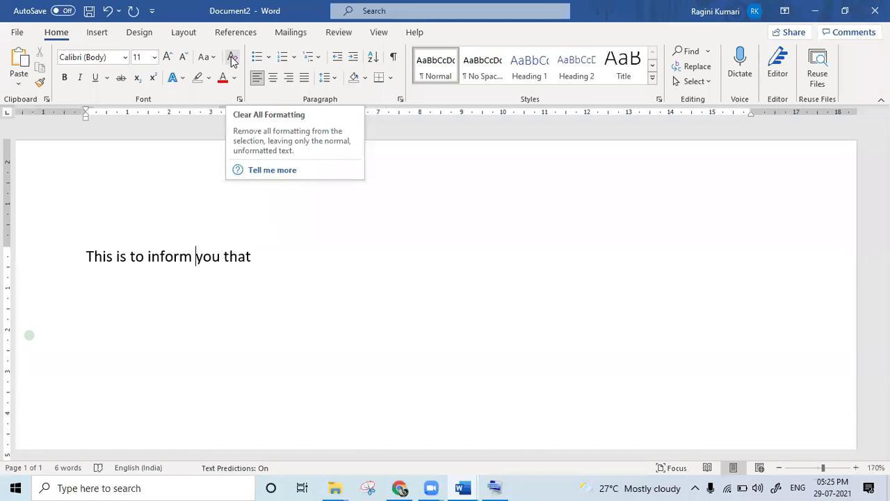
click(176, 81)
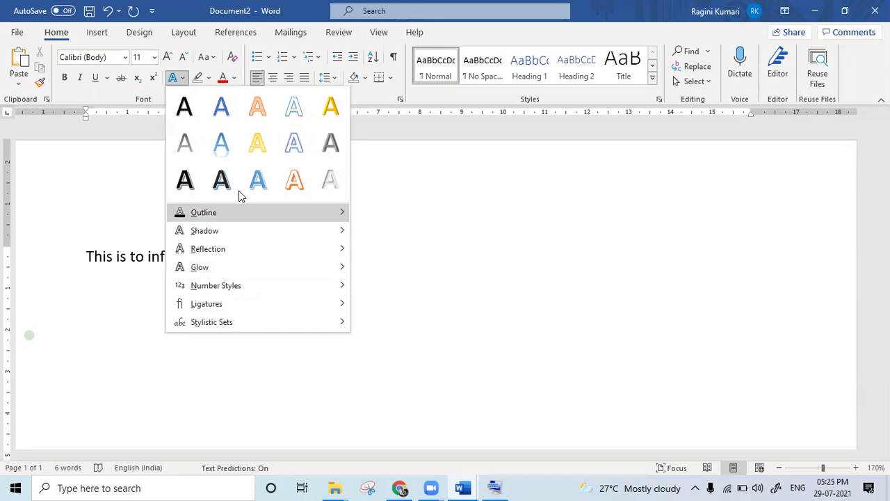
click(254, 151)
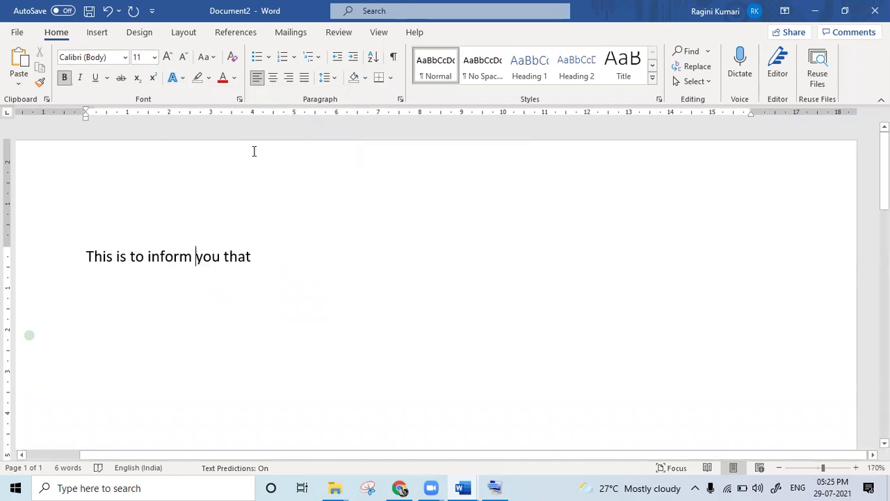
Insert a centered line reading "notice" above the sentence, with a blank line between them
click(199, 198)
key(Home)
key(Return)
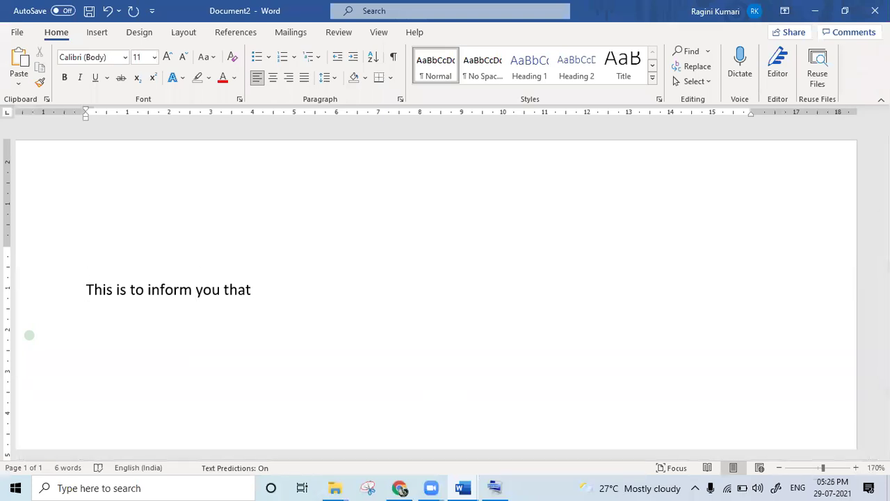
key(ctrl+e)
text(notice)
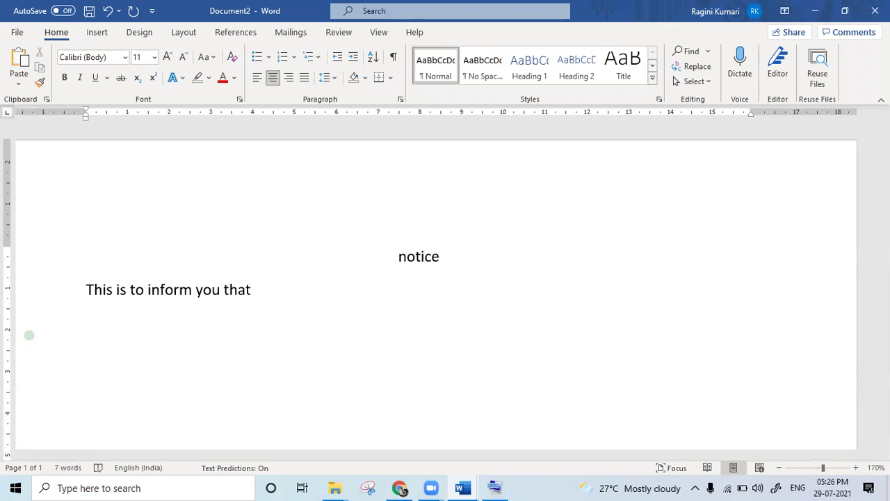
key(Return)
key(Down)
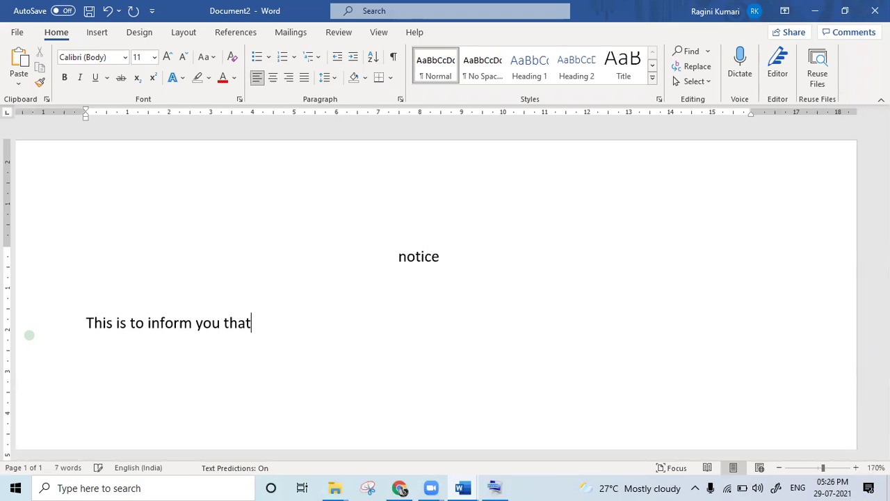
Capitalize the first letter of the centered heading so that it reads "Notice"
click(404, 252)
key(BackSpace)
text(N)
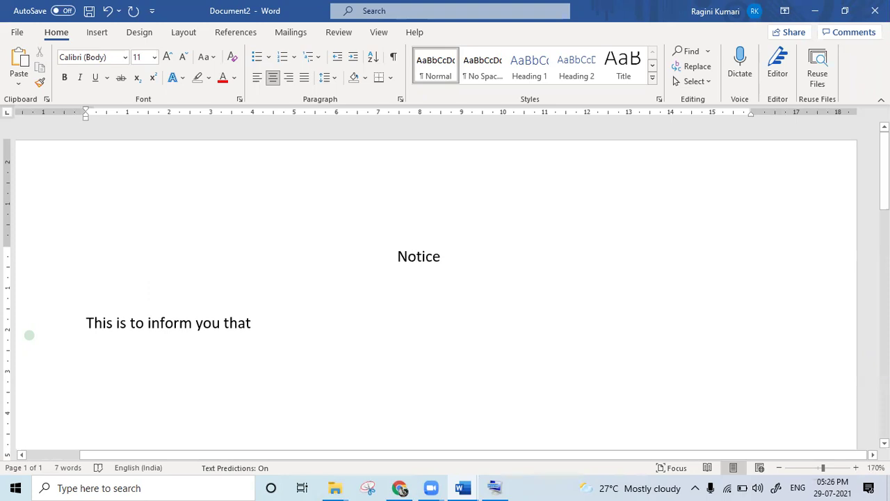
Apply the gold beveled text effect to the whole "Notice" heading
key(Home)
key(shift+End)
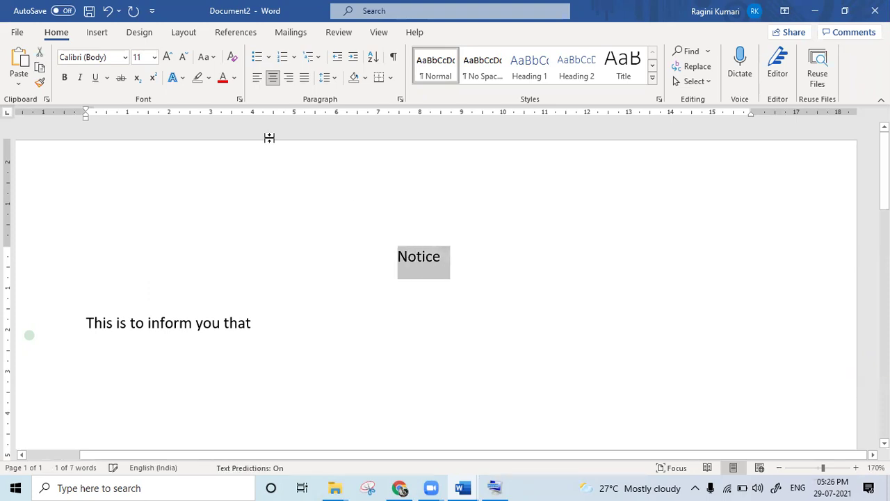
click(182, 77)
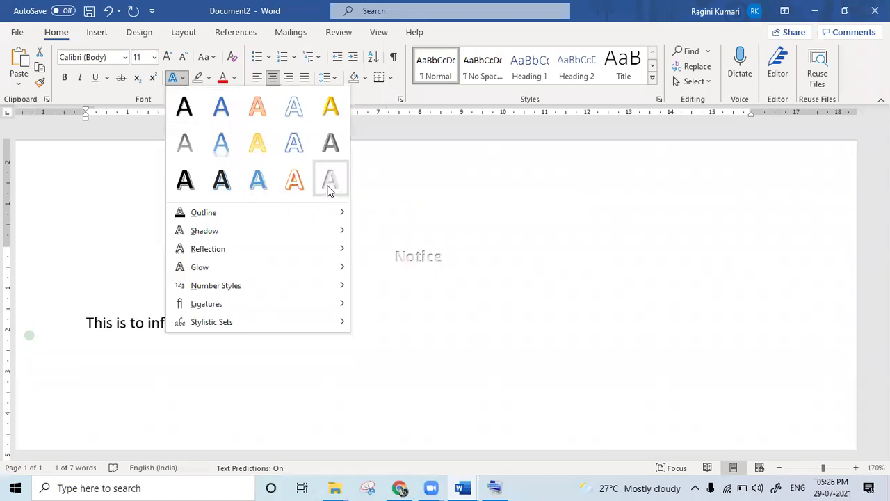
click(328, 108)
Enlarge the "Notice" heading to font size 28
key(ctrl+shift+period)
key(ctrl+shift+period)
key(ctrl+shift+period)
key(ctrl+shift+period)
key(ctrl+shift+period)
key(ctrl+shift+period)
key(ctrl+shift+period)
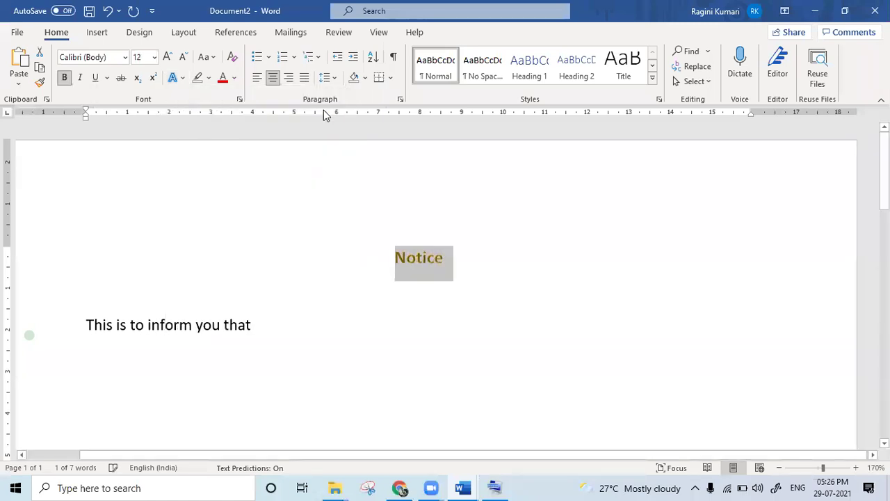
key(ctrl+shift+period)
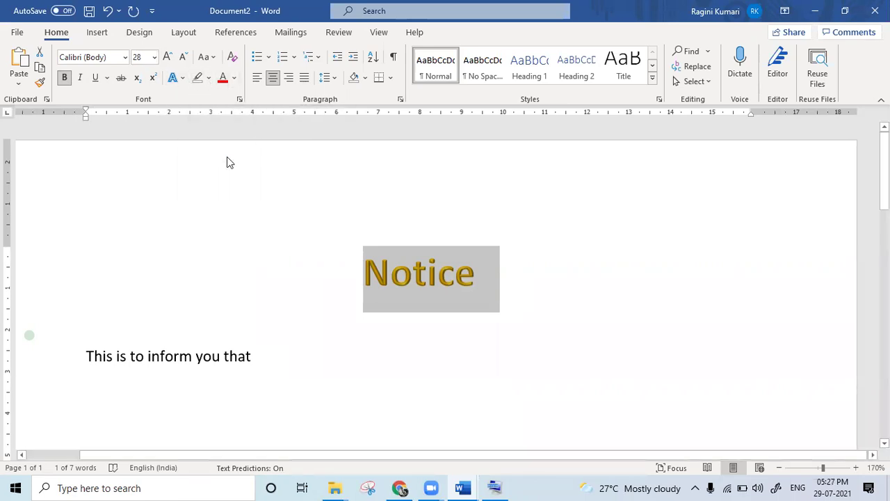
Reselect the "Notice" heading and preview other preset text effects on it without applying one
key(Left)
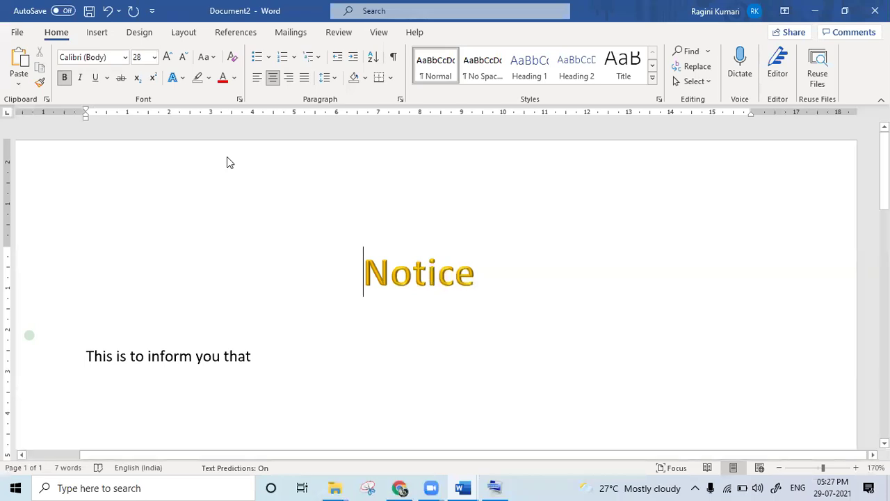
key(shift+Right)
key(shift+Right)
key(shift+Right)
key(shift+Right)
key(shift+Right)
key(shift+Right)
key(shift+Right)
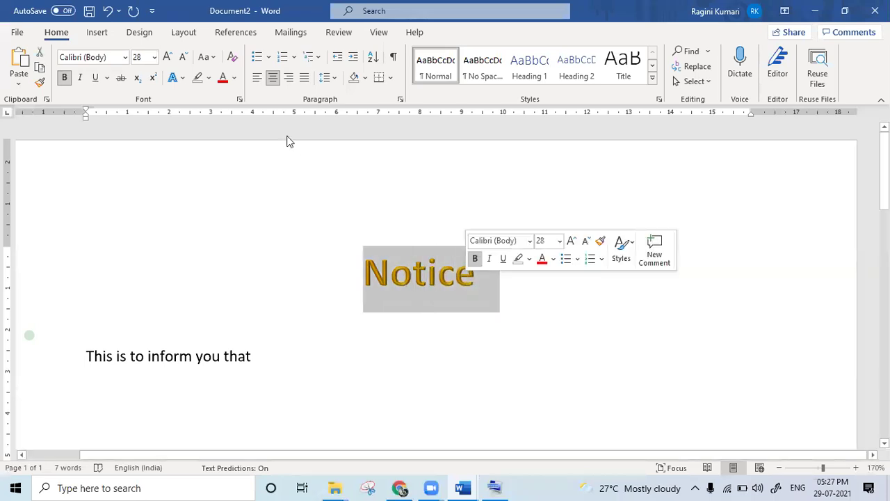
click(183, 79)
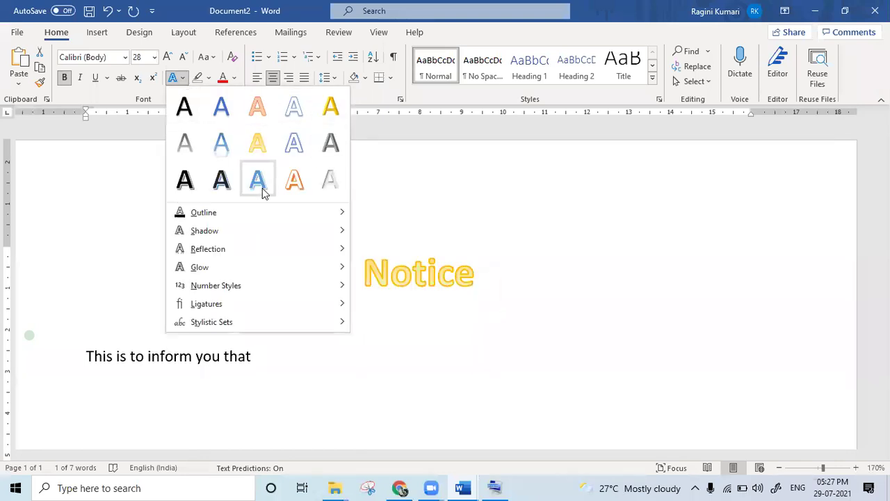
click(618, 244)
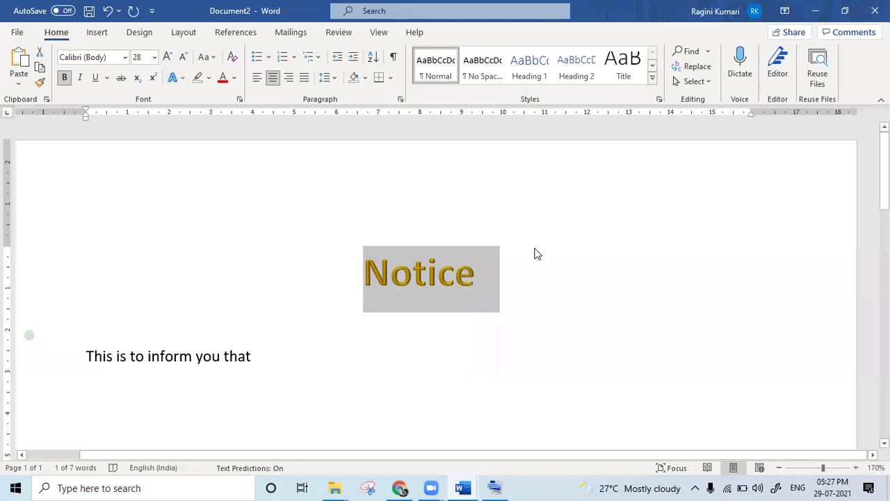
Give the "Notice" heading's text effect a light green outline from the standard colors
click(181, 79)
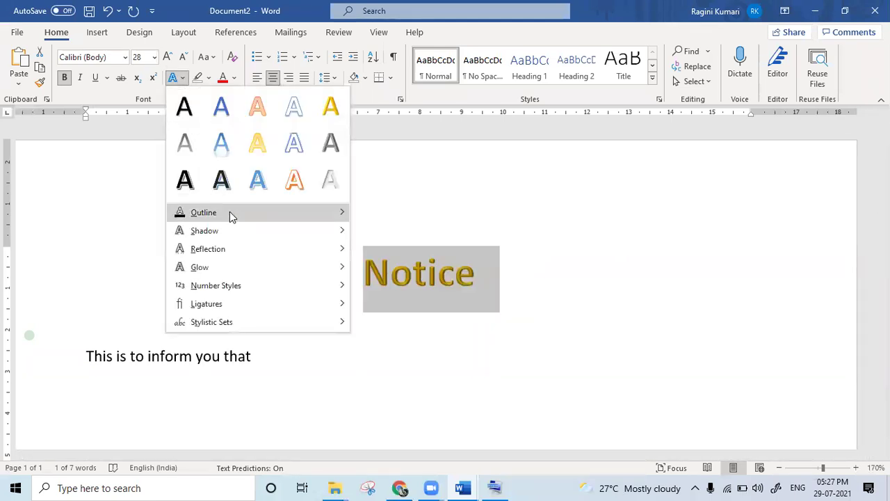
mouse_move(230, 211)
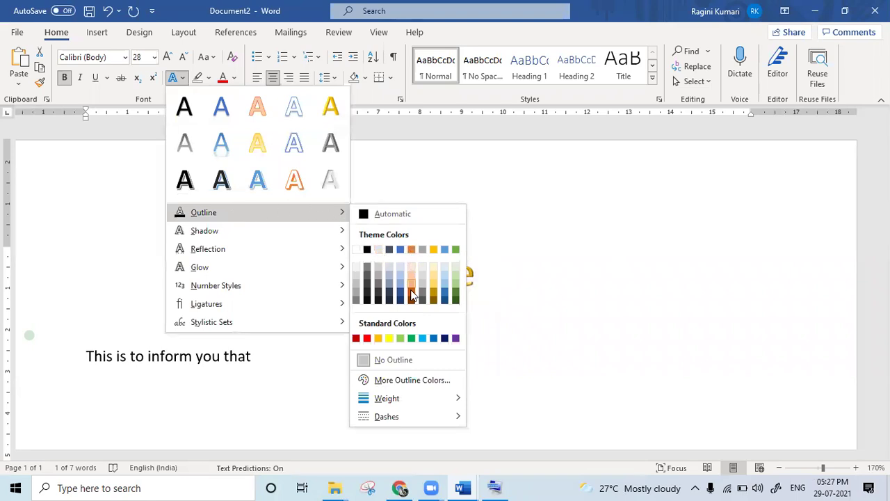
click(399, 338)
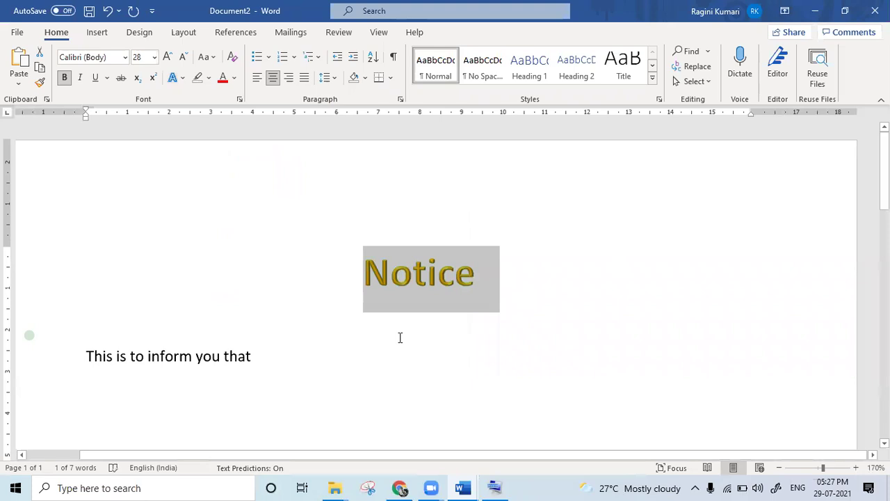
Add the largest green glow variation to the "Notice" heading
click(181, 79)
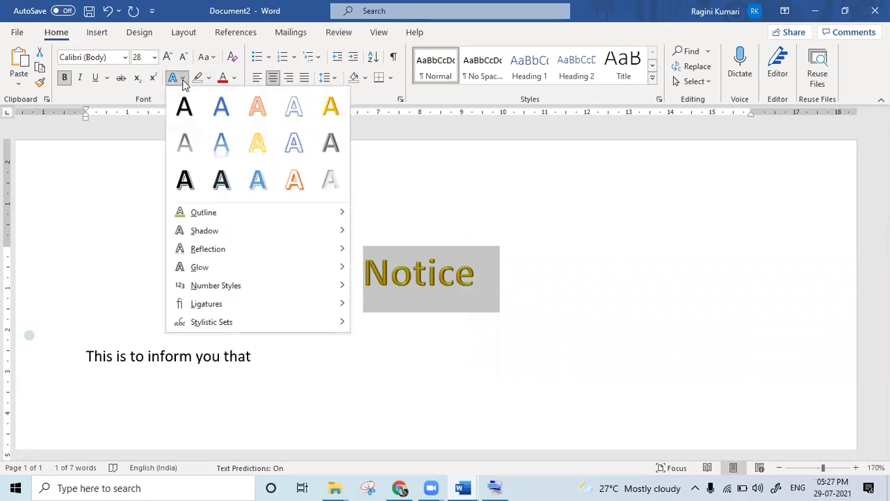
mouse_move(261, 243)
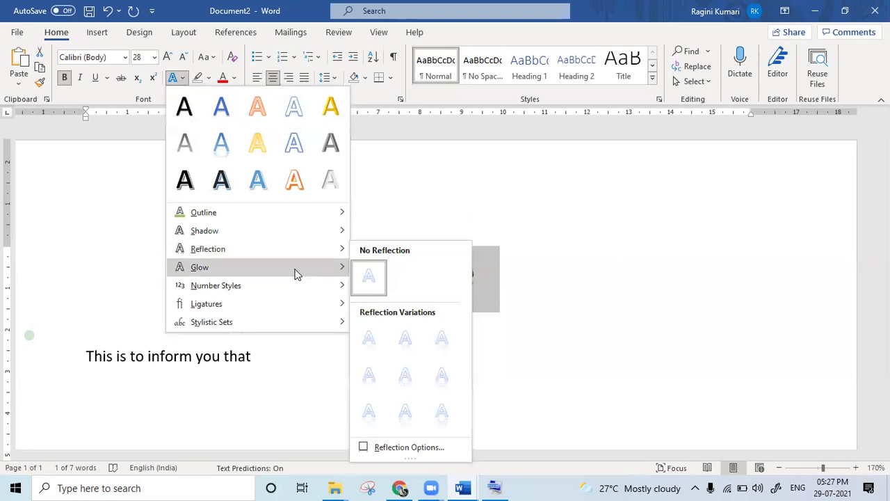
mouse_move(296, 273)
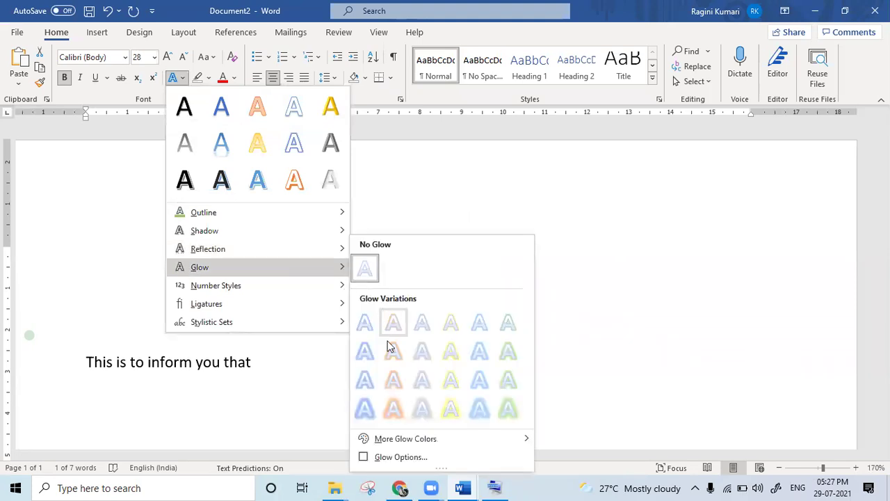
mouse_move(425, 442)
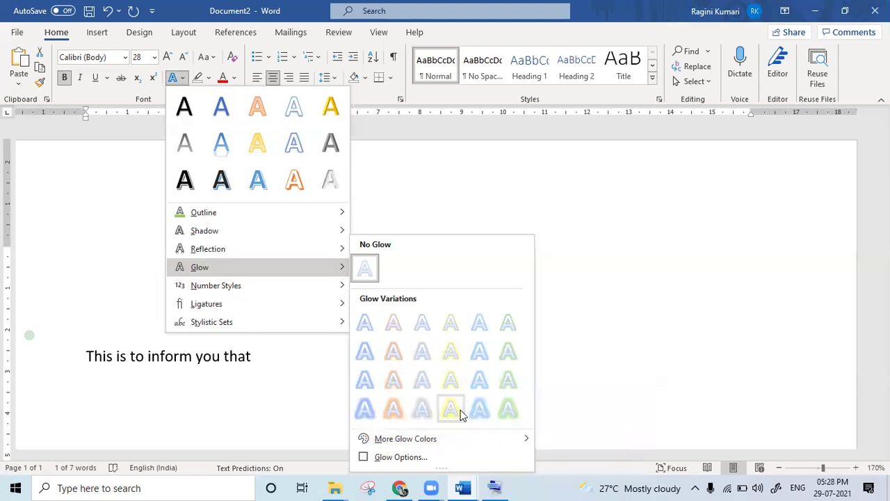
click(509, 408)
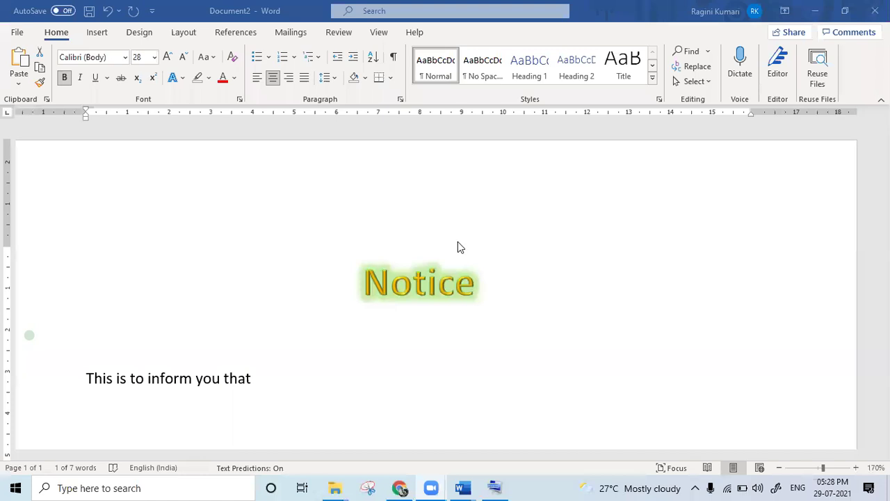
Turn the selected "Notice" heading into WordArt in the gold beveled style
click(184, 78)
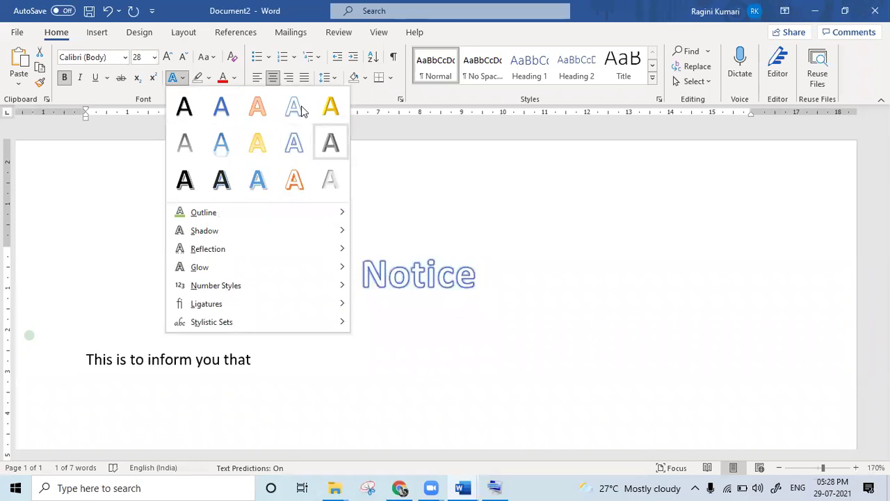
click(102, 32)
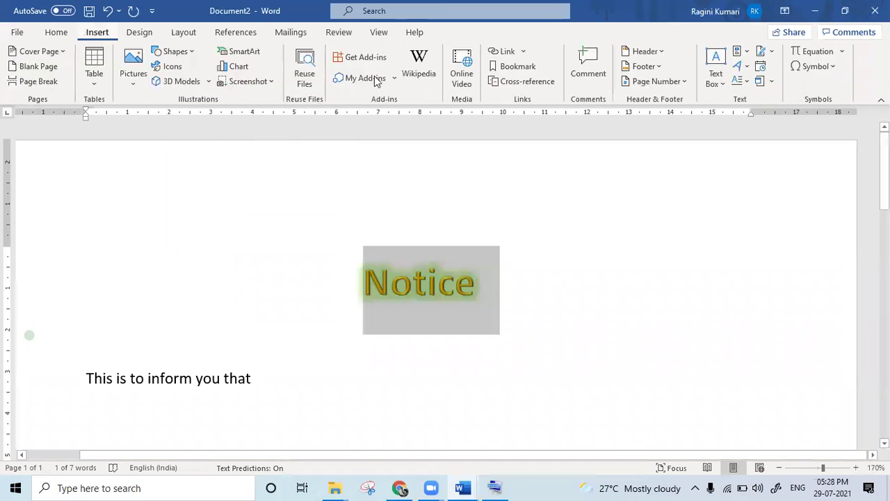
click(747, 67)
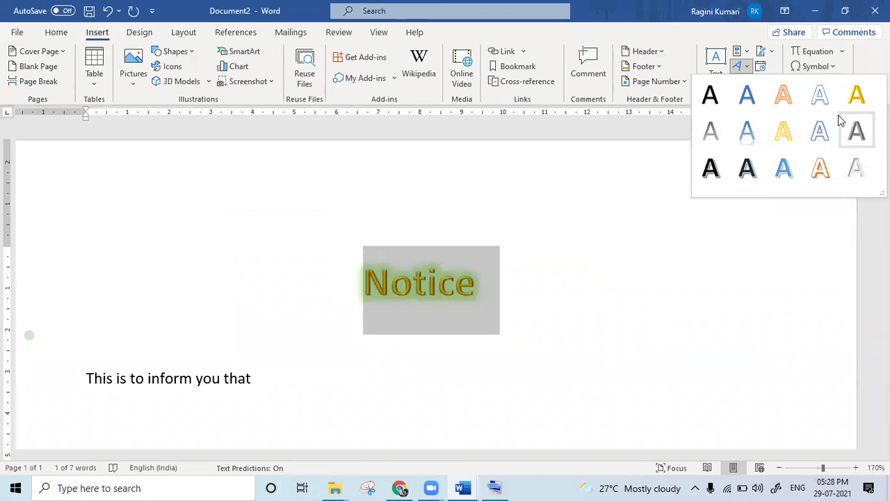
click(856, 93)
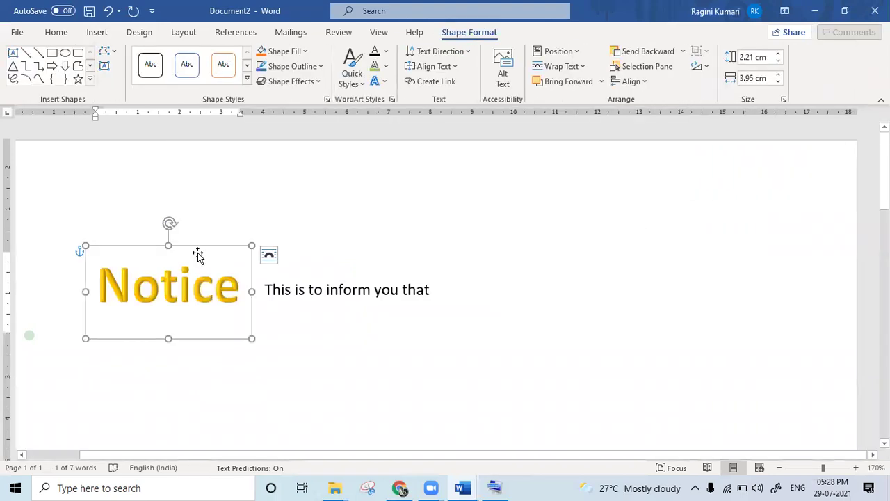
Select the "Notice" text in the WordArt box and examine the shape fill and shape outline options
key(shift+Right)
key(shift+Right)
key(shift+Right)
key(shift+Right)
key(shift+Right)
key(shift+Right)
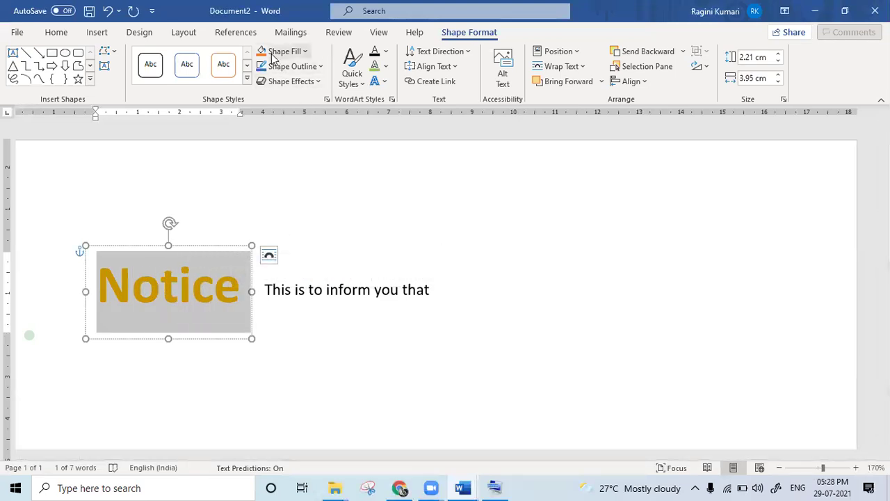
click(301, 56)
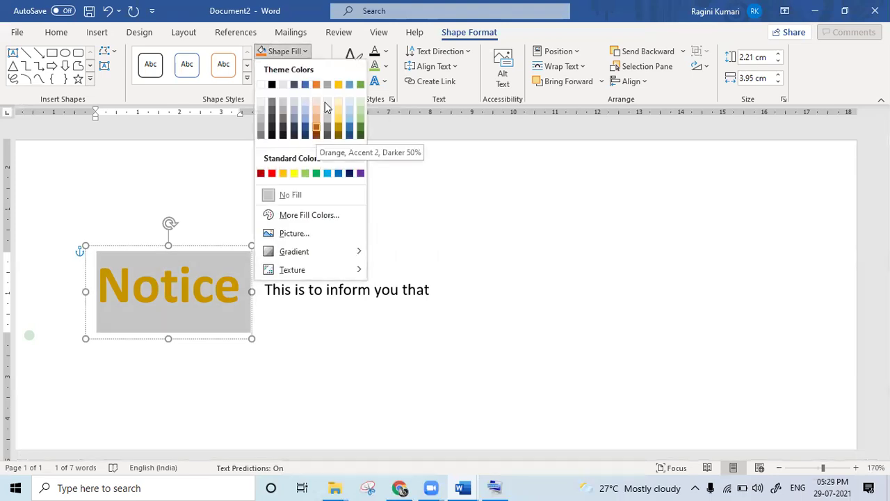
click(324, 53)
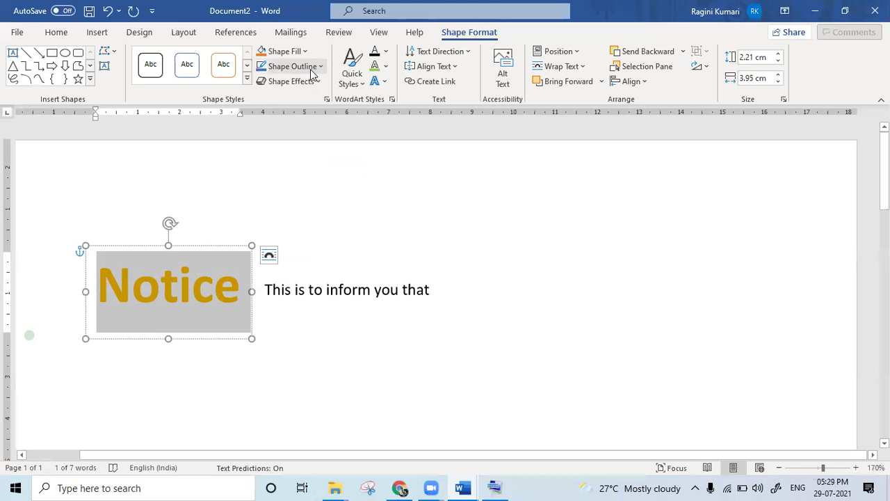
click(312, 70)
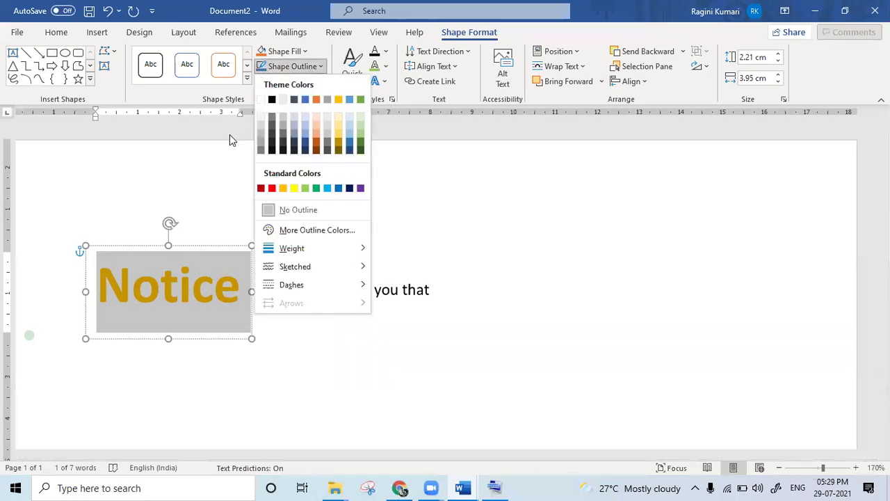
click(231, 139)
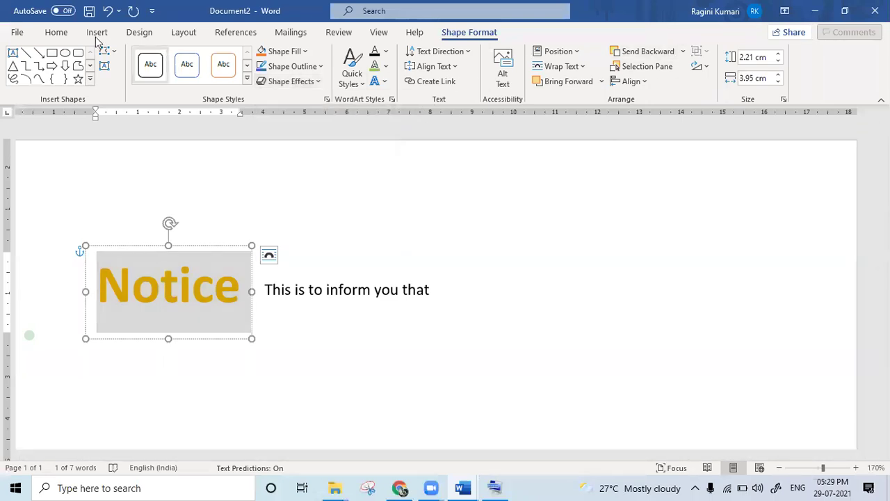
Delete the "Notice" text from the WordArt box and place the cursor on the empty centered line above the sentence
click(59, 32)
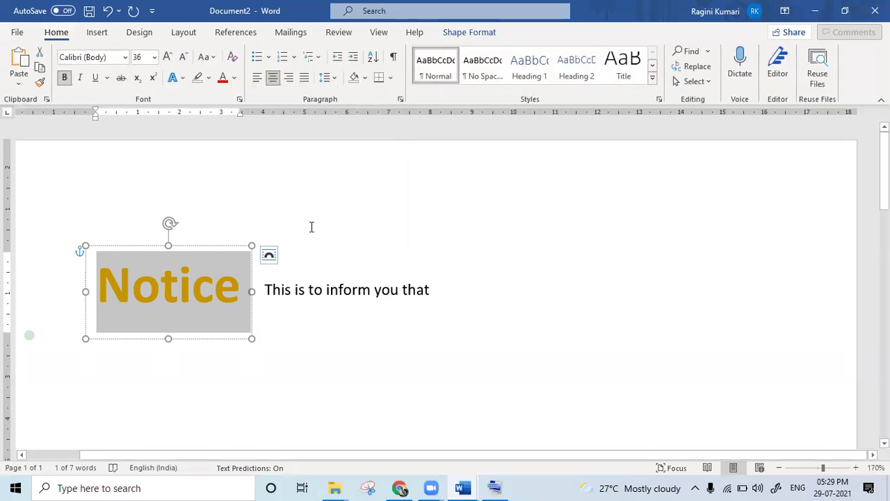
key(Delete)
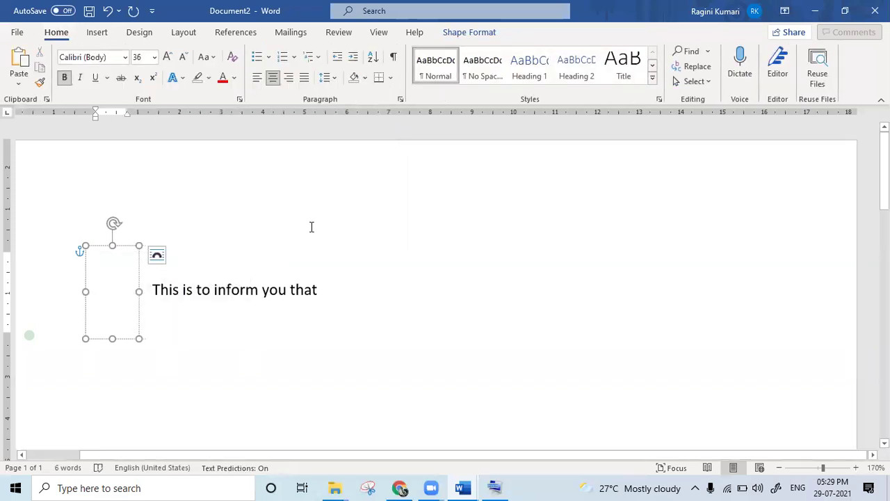
click(352, 231)
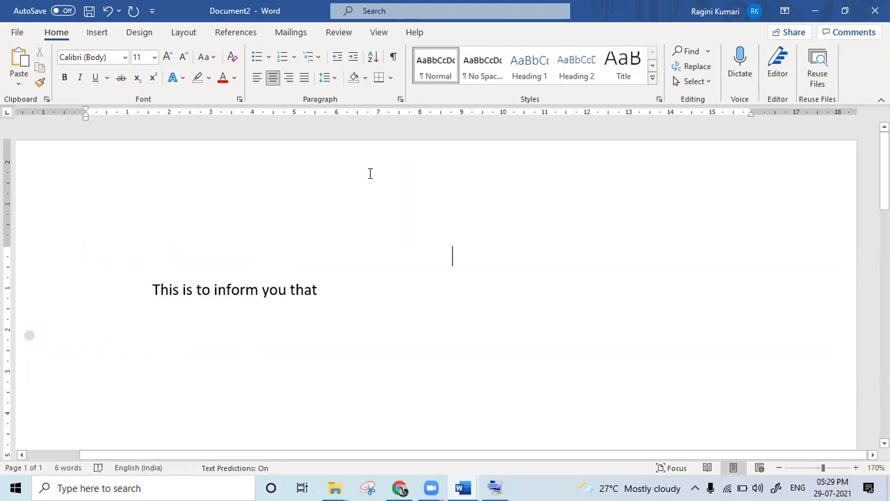